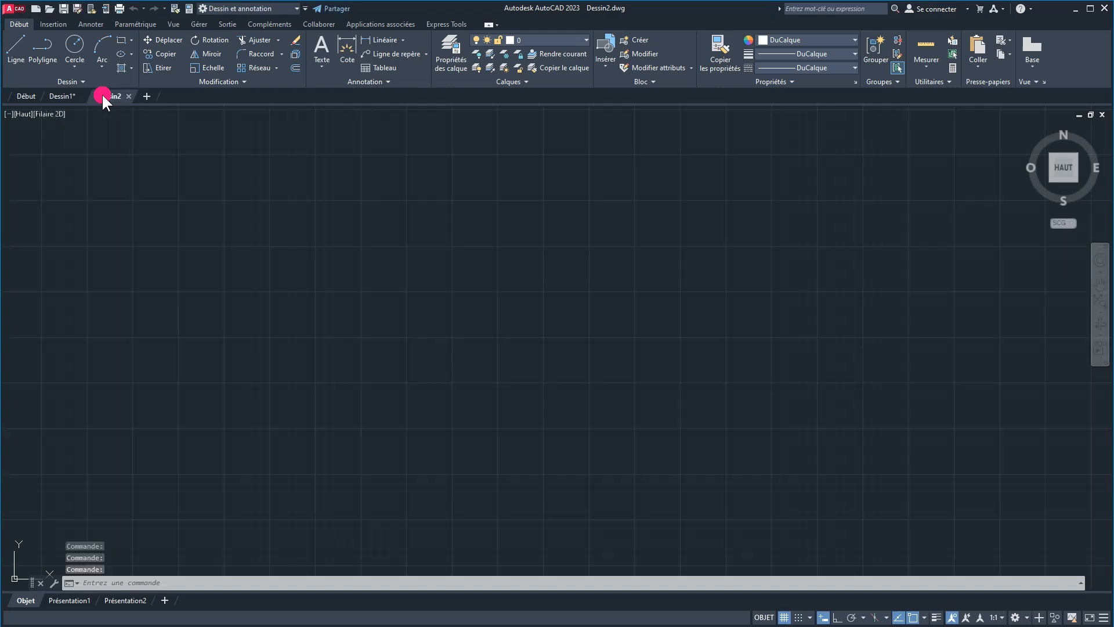
Step: Start attaching an external reference and open the image folder to choose a file from
{"action": "mouse_move", "coordinate": [102, 95]}
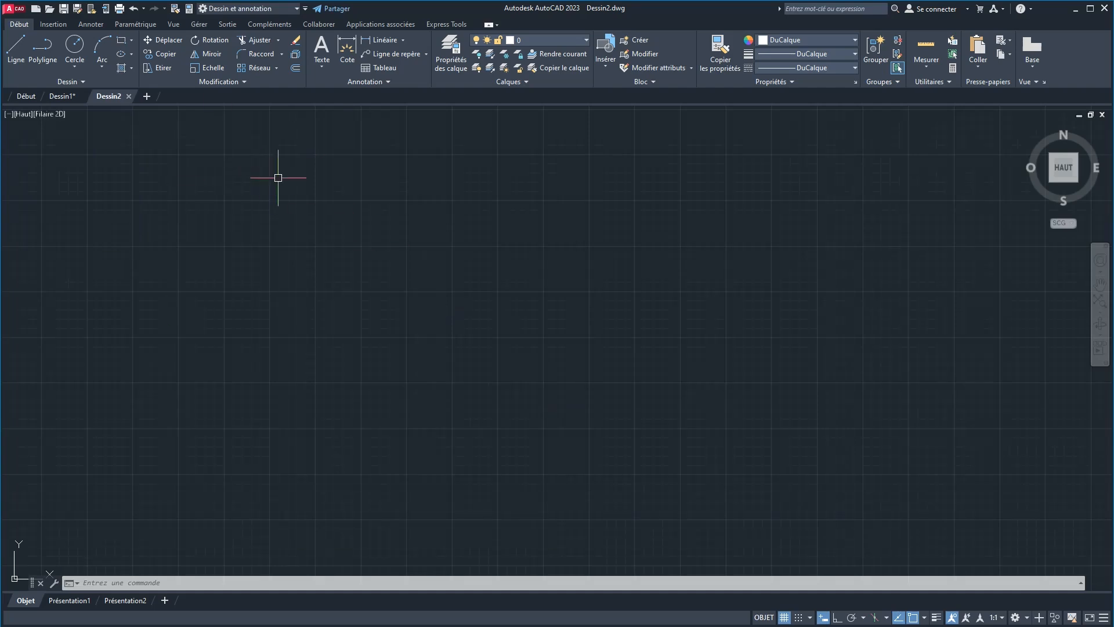
{"action": "left_click", "coordinate": [53, 23]}
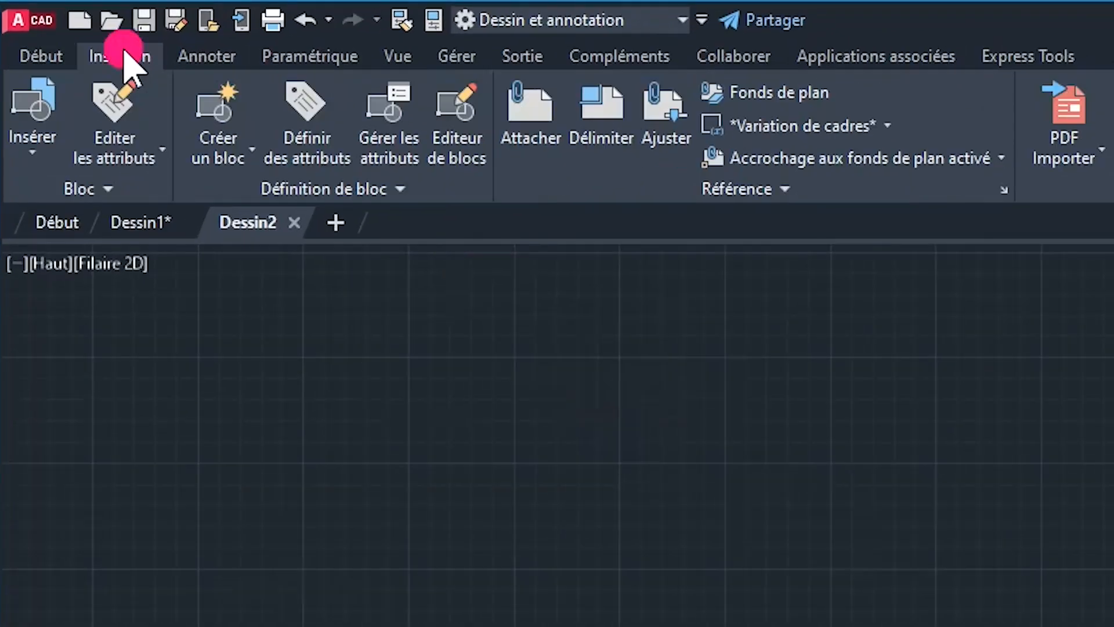
{"action": "left_click", "coordinate": [511, 130]}
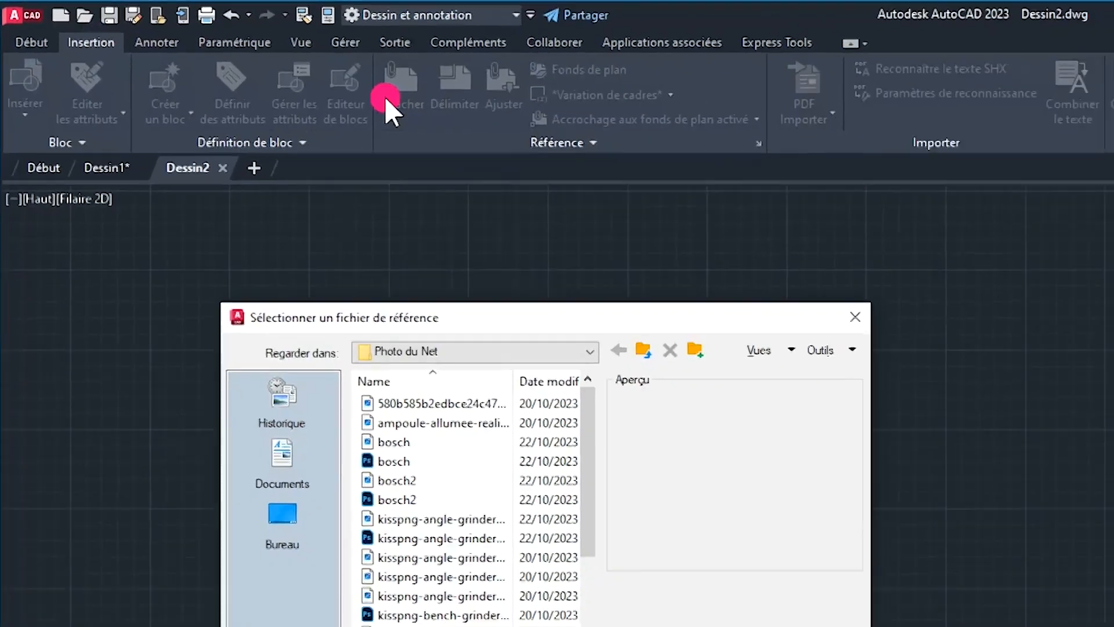
{"action": "left_click", "coordinate": [383, 402]}
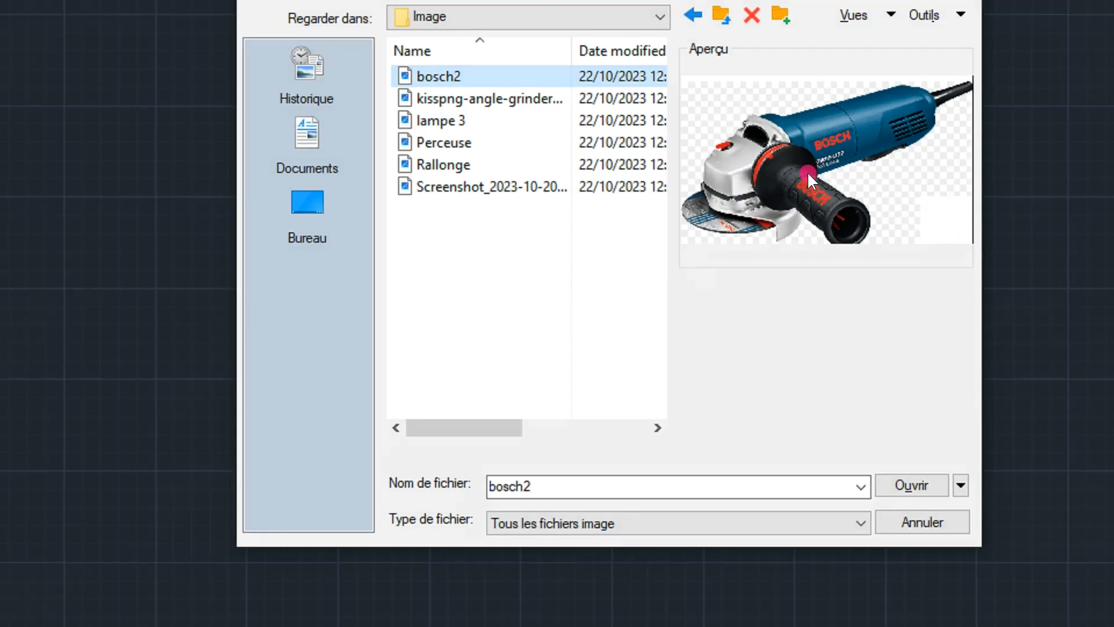
Step: Preview the other images in the Image folder, including the angle grinder, lampe 3, Perceuse, Rallonge and the screenshot file
{"action": "left_click", "coordinate": [453, 96]}
{"action": "left_click", "coordinate": [439, 130]}
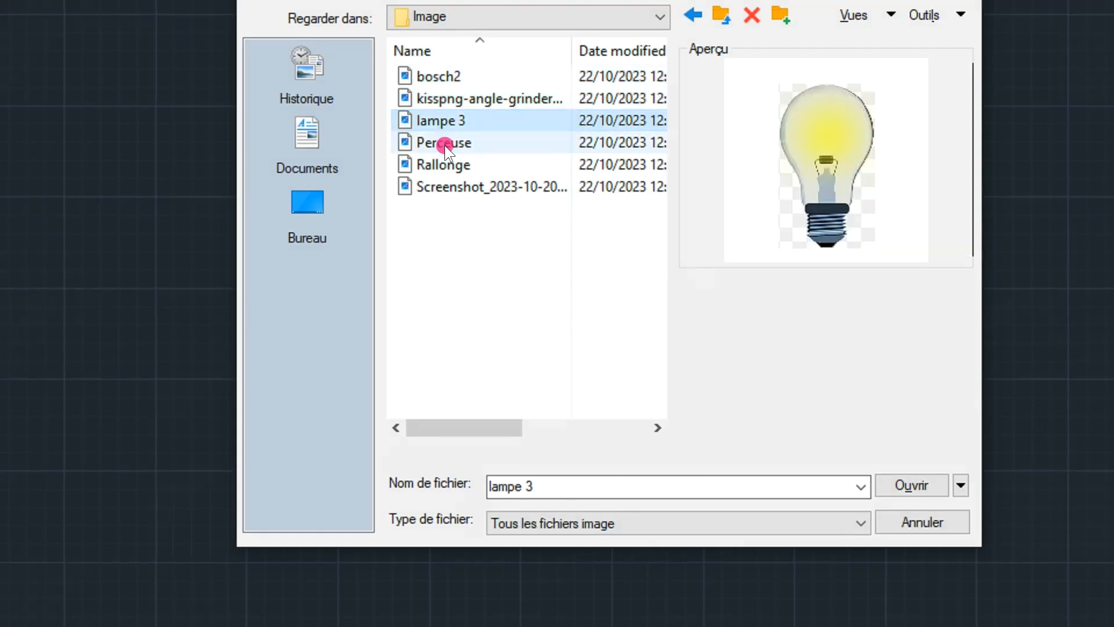
{"action": "left_click", "coordinate": [445, 145]}
{"action": "left_click", "coordinate": [445, 165]}
{"action": "left_click", "coordinate": [447, 188]}
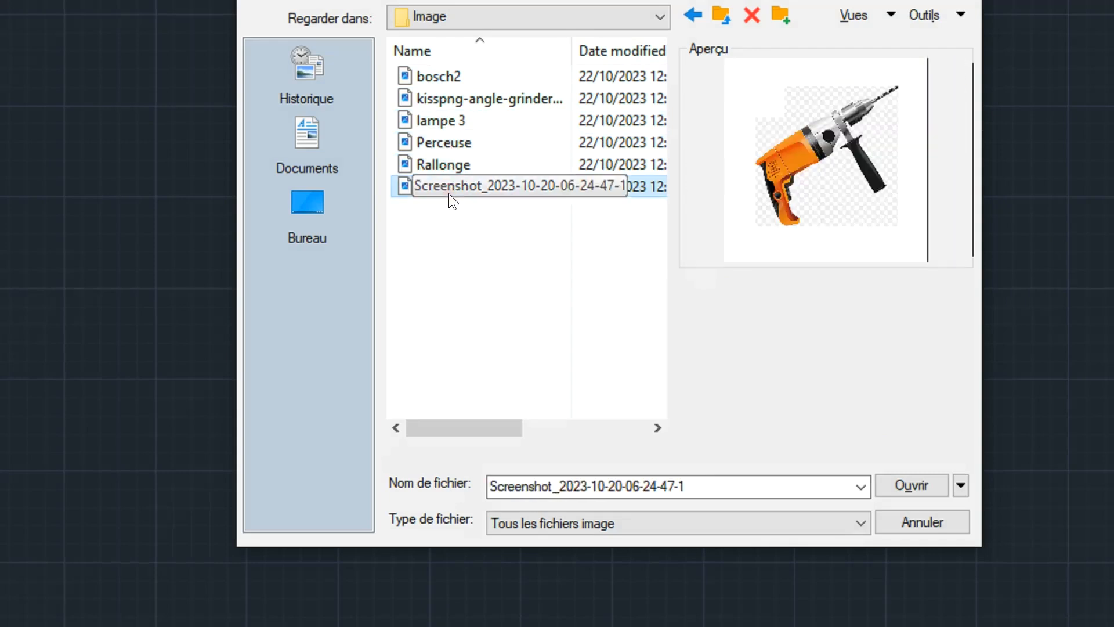
Step: Attach the bosch2 image with a relative path, placing its insertion point and scale on screen
{"action": "left_click", "coordinate": [438, 77]}
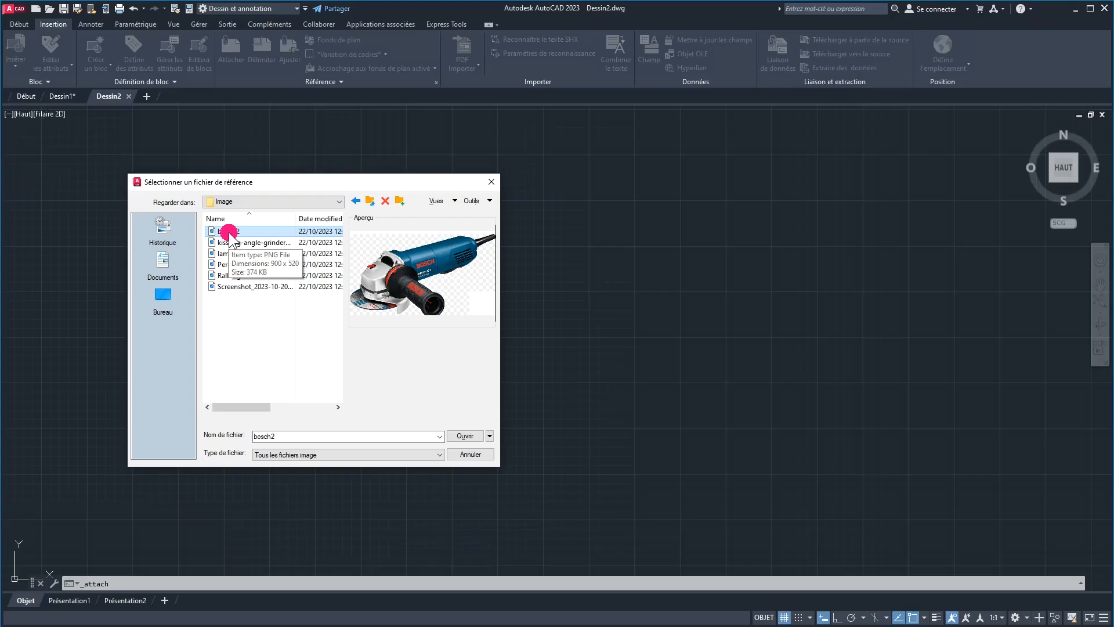
{"action": "double_click", "coordinate": [229, 231]}
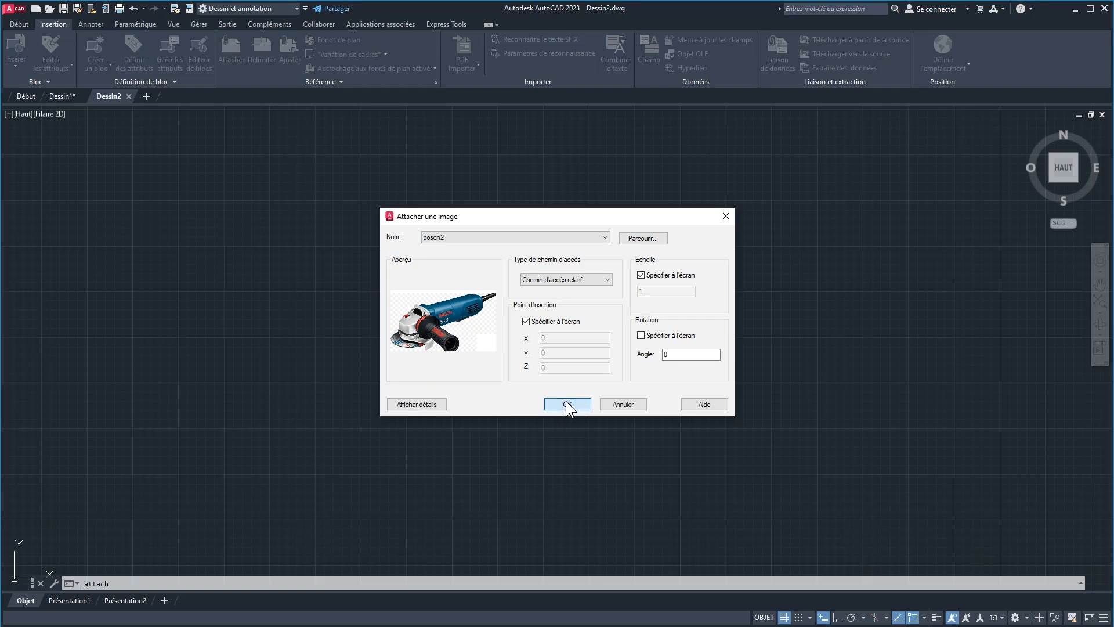
{"action": "left_click", "coordinate": [566, 403]}
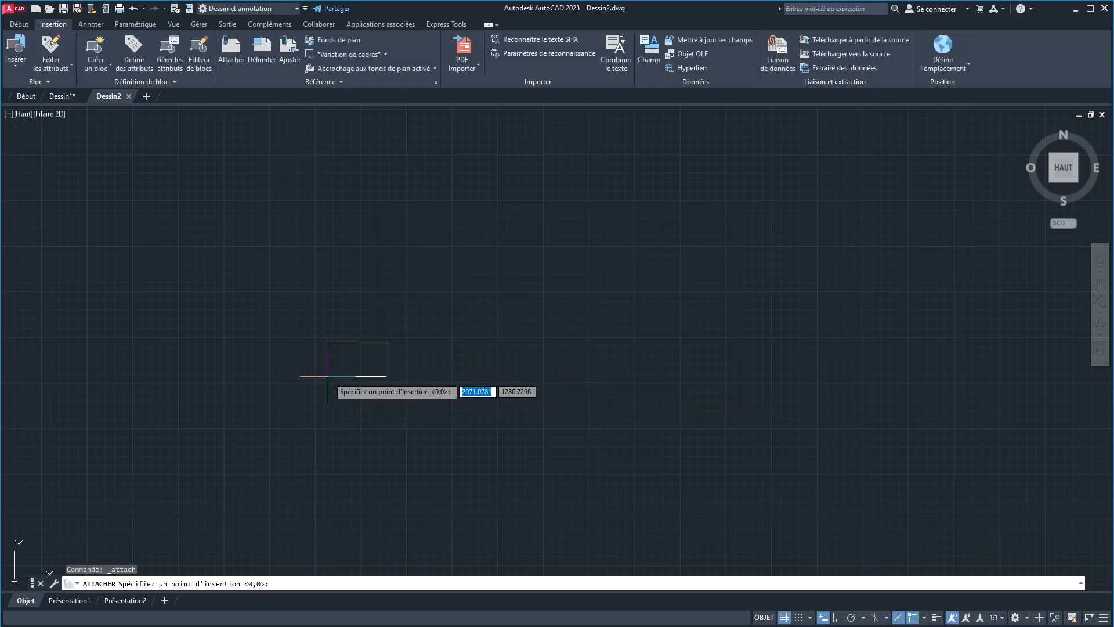
{"action": "left_click", "coordinate": [239, 385]}
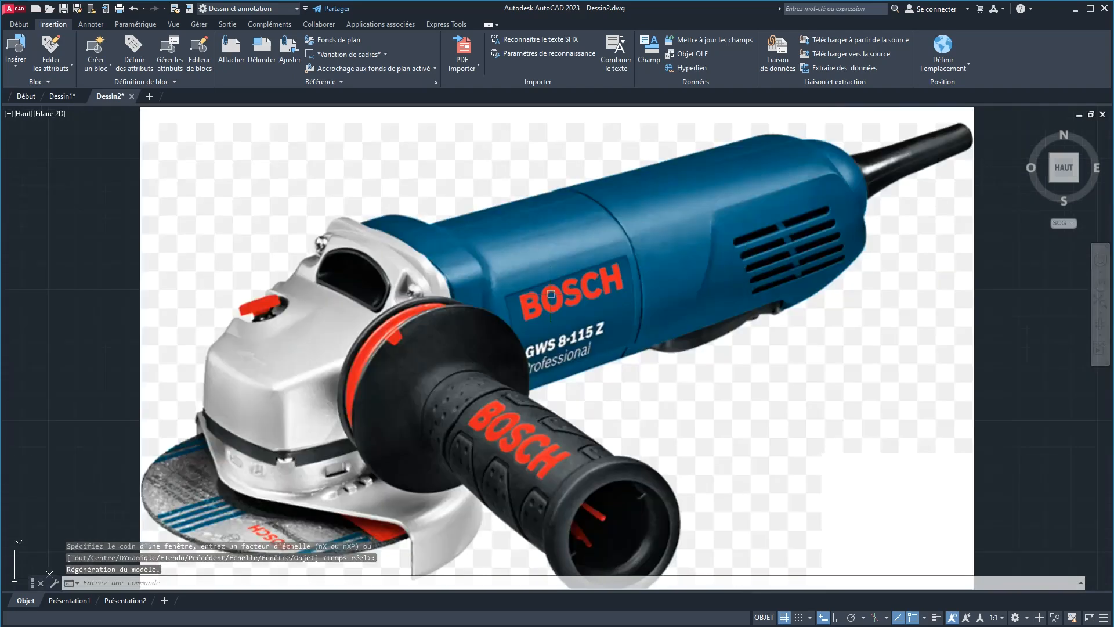
{"action": "scroll", "coordinate": [551, 293], "scroll_direction": "down", "scroll_amount": 1}
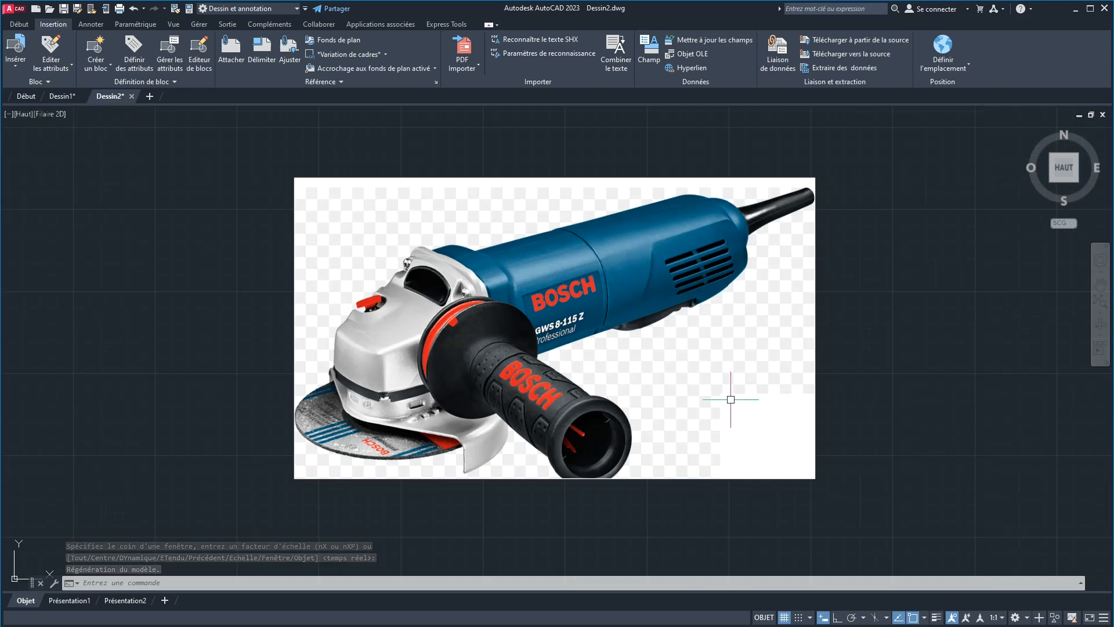
Step: Open the plot settings and define a plot window that encloses the whole grinder image
{"action": "left_click", "coordinate": [120, 8]}
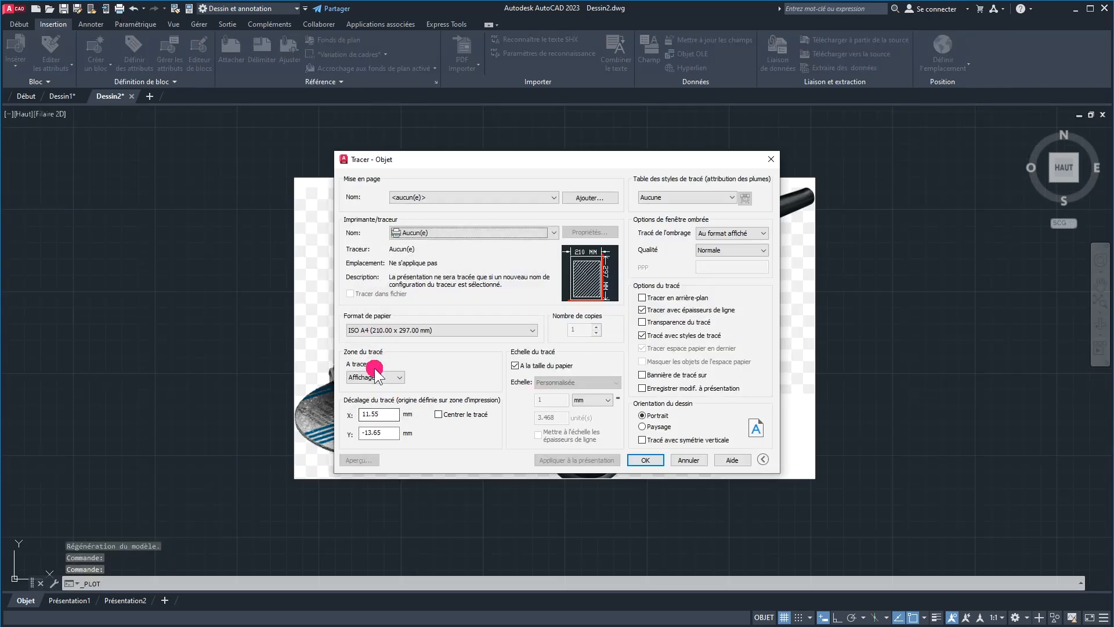
{"action": "left_click", "coordinate": [374, 375]}
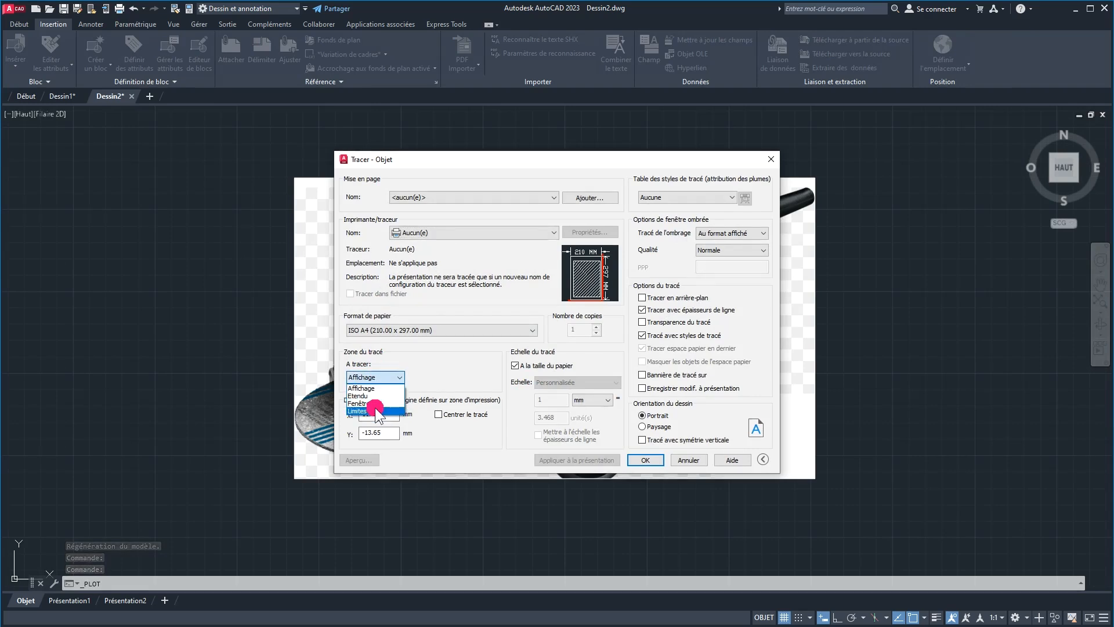
{"action": "left_click", "coordinate": [372, 404]}
{"action": "left_click", "coordinate": [214, 157]}
{"action": "left_click", "coordinate": [879, 520]}
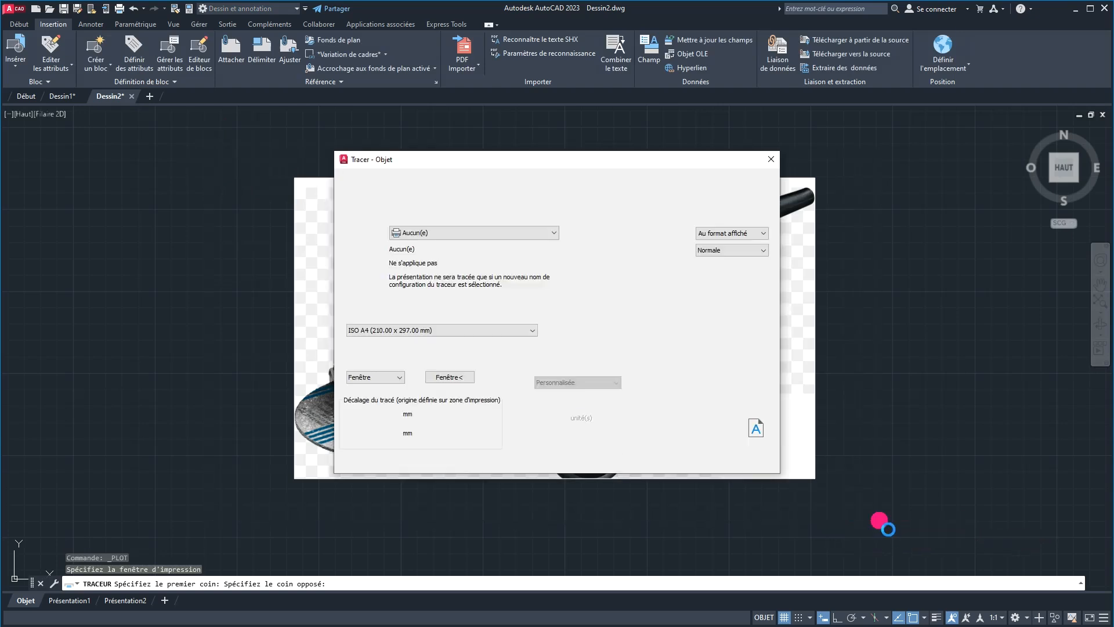
Step: Preview the plot using the PublishToWeb PNG.pc3 plotter and the Utilisateur 1 (1280.00 x 720.00 Pixels) paper format
{"action": "left_click", "coordinate": [435, 233]}
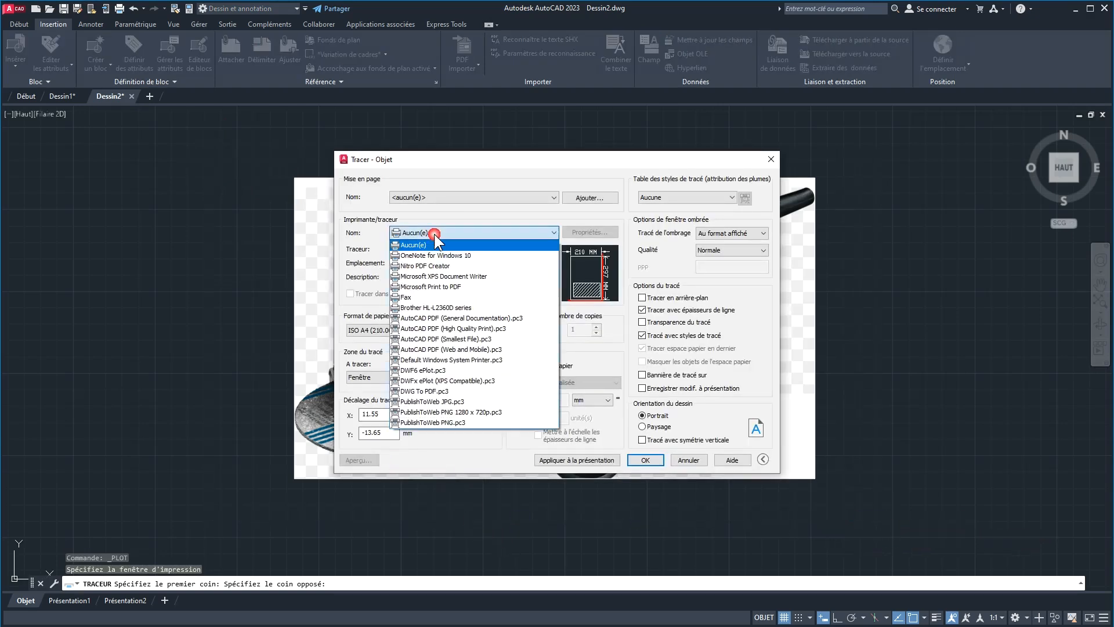
{"action": "left_click", "coordinate": [436, 422]}
{"action": "left_click", "coordinate": [487, 329]}
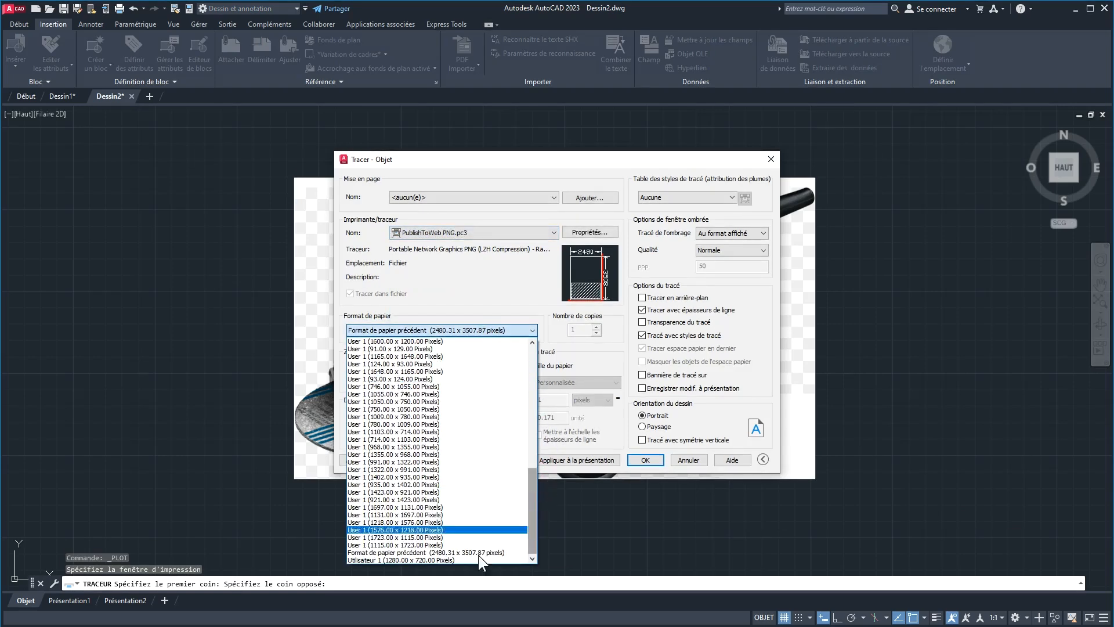
{"action": "left_click", "coordinate": [424, 560]}
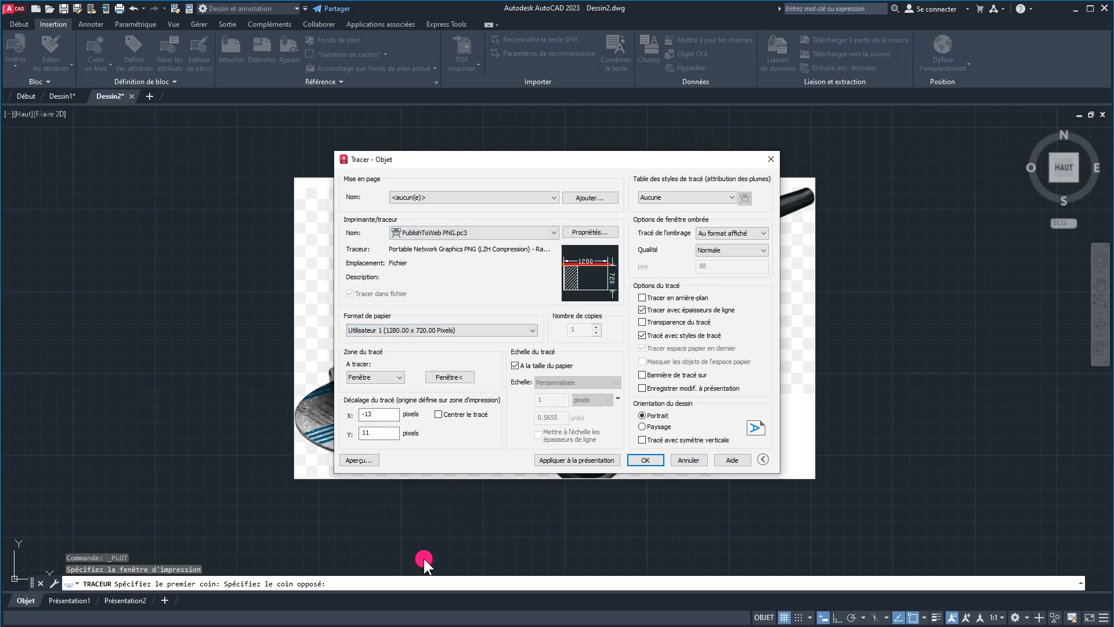
{"action": "left_click", "coordinate": [360, 460]}
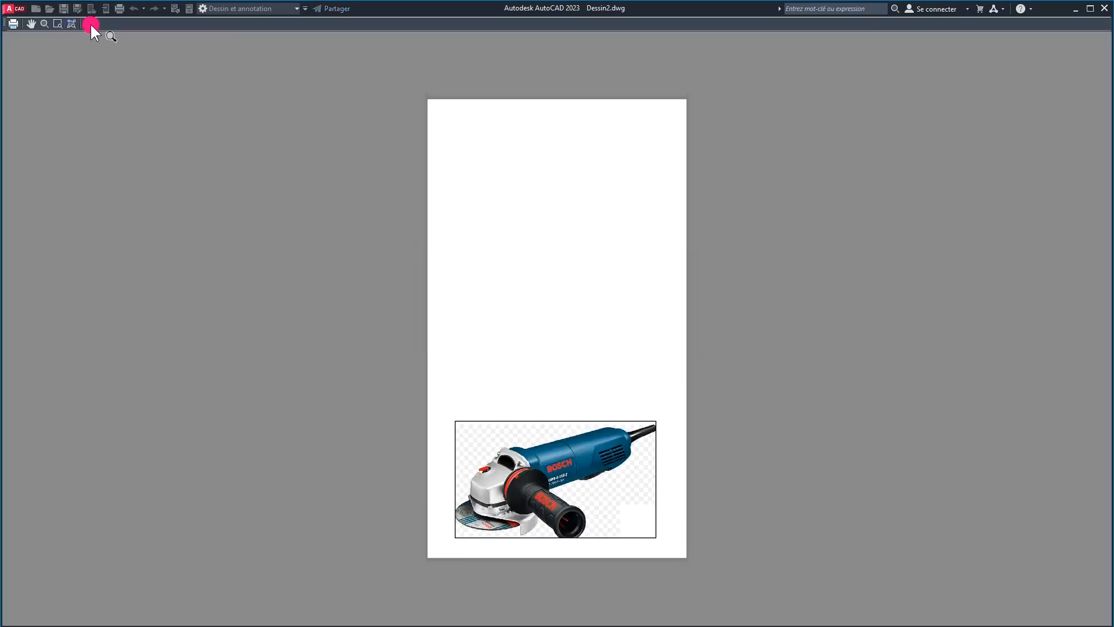
{"action": "left_click", "coordinate": [90, 25]}
Step: Select the attached grinder image and turn its background transparency on
{"action": "left_click", "coordinate": [319, 179]}
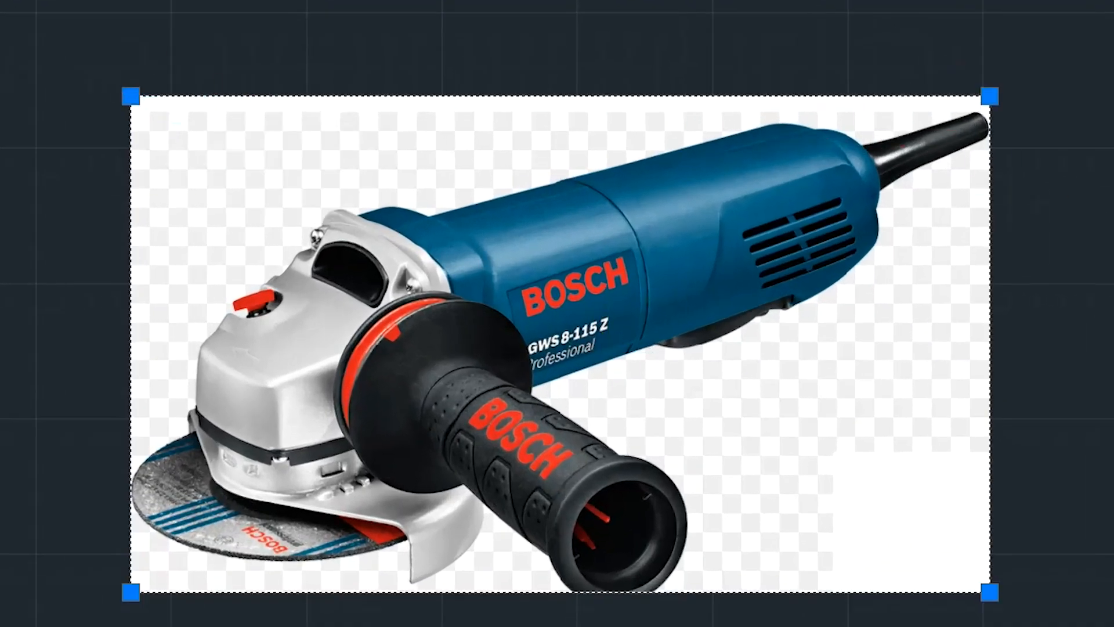
{"action": "right_click", "coordinate": [713, 101]}
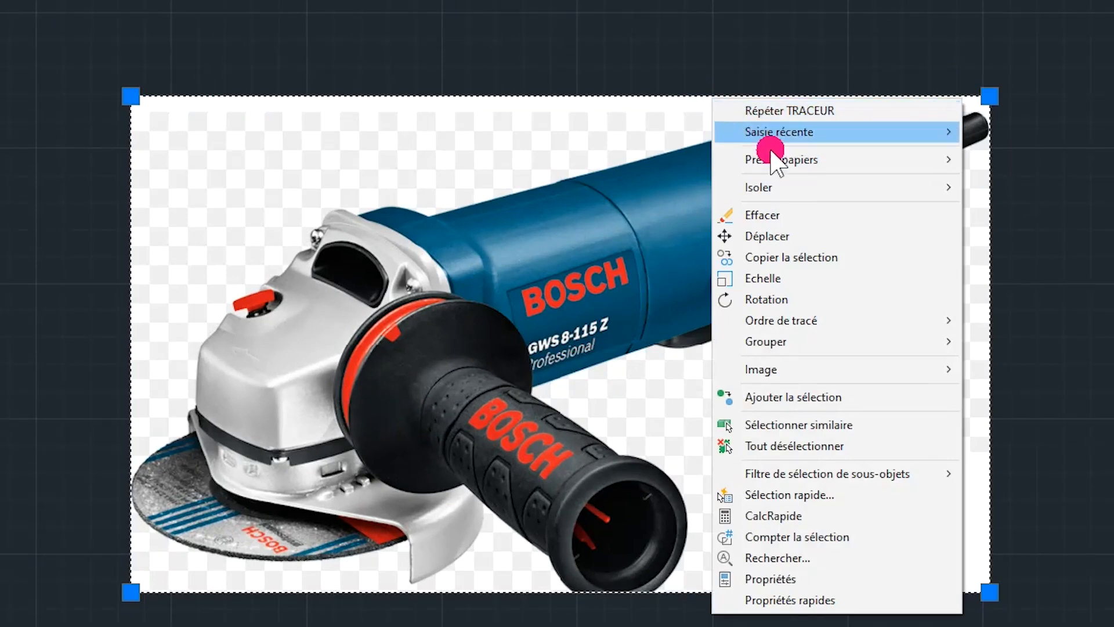
{"action": "mouse_move", "coordinate": [805, 382]}
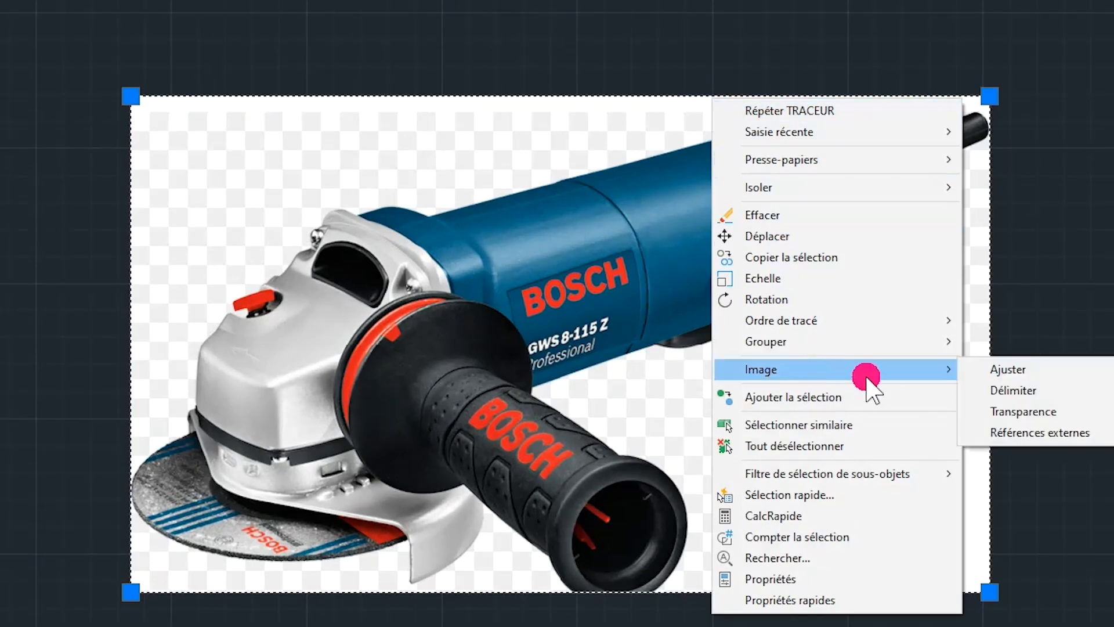
{"action": "left_click", "coordinate": [1022, 411]}
{"action": "left_click", "coordinate": [1062, 463]}
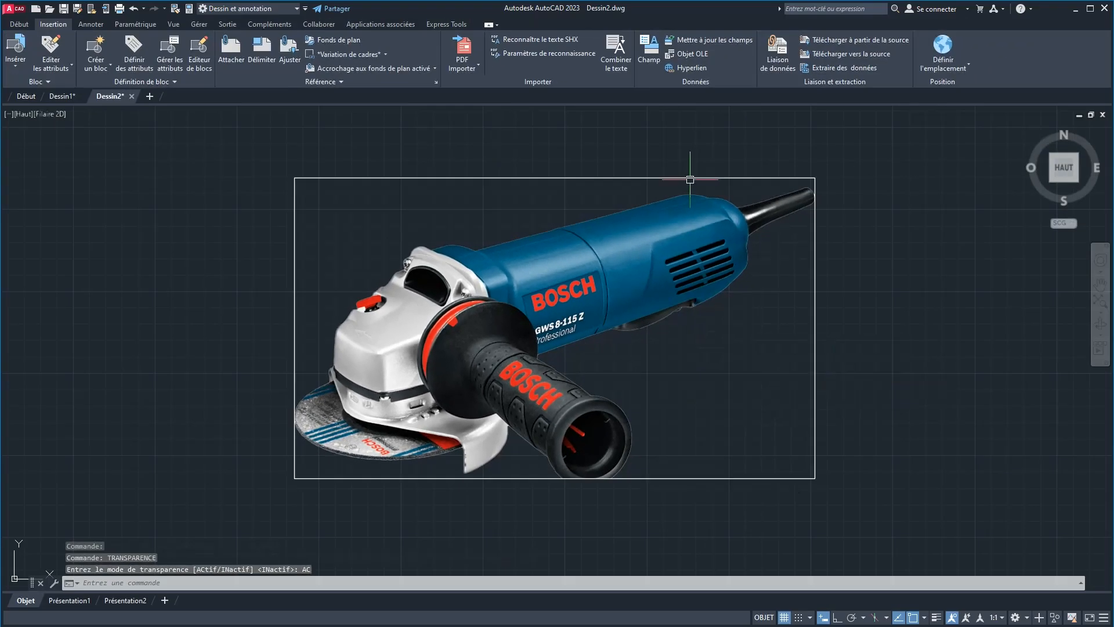
Step: Reopen the plot settings and define a plot window around the transparent grinder image
{"action": "left_click", "coordinate": [101, 27]}
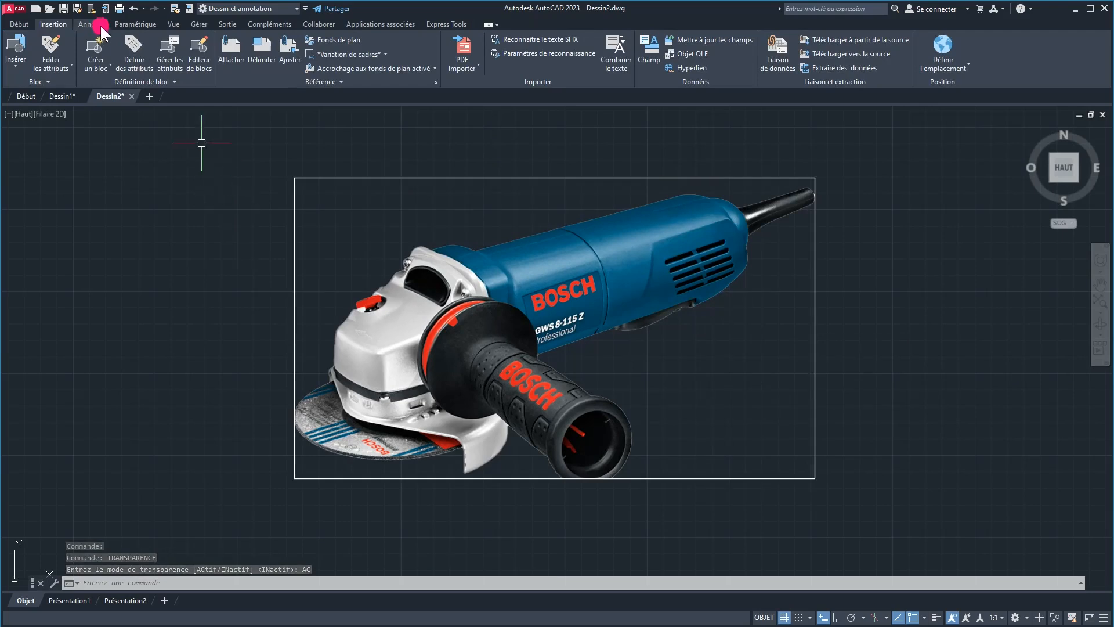
{"action": "left_click", "coordinate": [119, 9]}
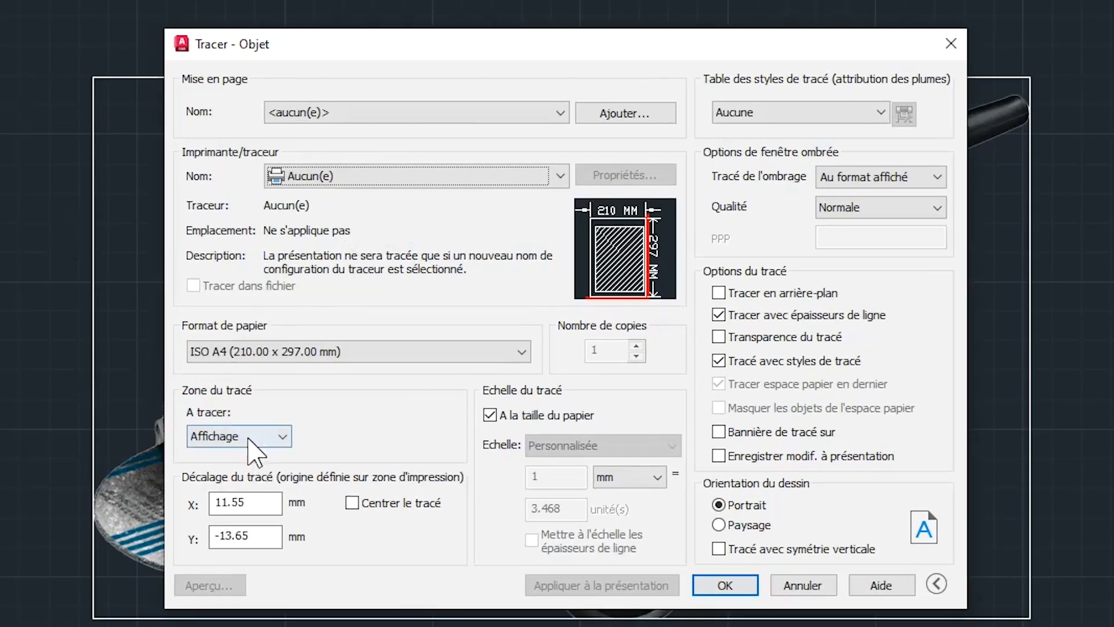
{"action": "left_click", "coordinate": [380, 378]}
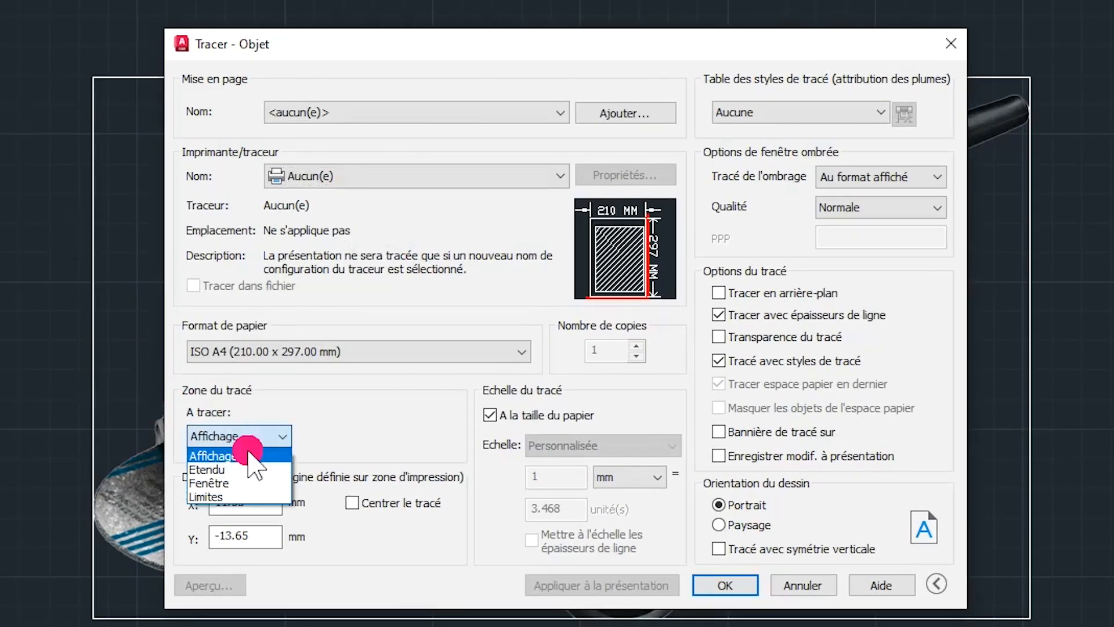
{"action": "left_click", "coordinate": [232, 483]}
{"action": "left_click", "coordinate": [0, 8]}
{"action": "left_click", "coordinate": [1113, 626]}
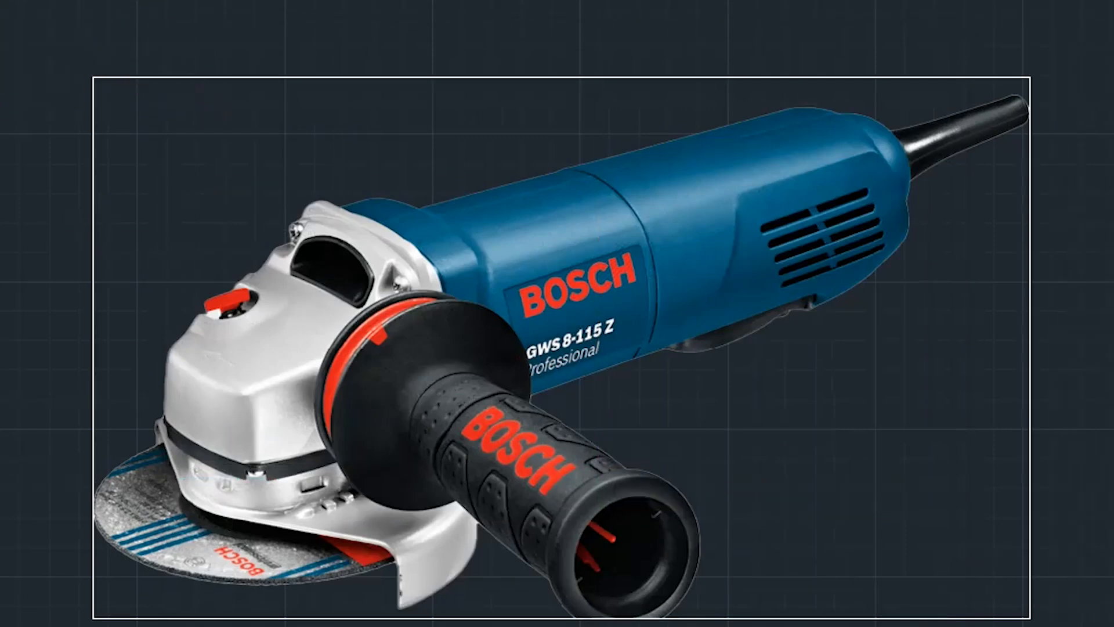
Step: Set the plotter to PublishToWeb PNG.pc3 with the Utilisateur 1 (1280.00 x 720.00 Pixels) format, and apply these settings to the layout
{"action": "left_click", "coordinate": [404, 175]}
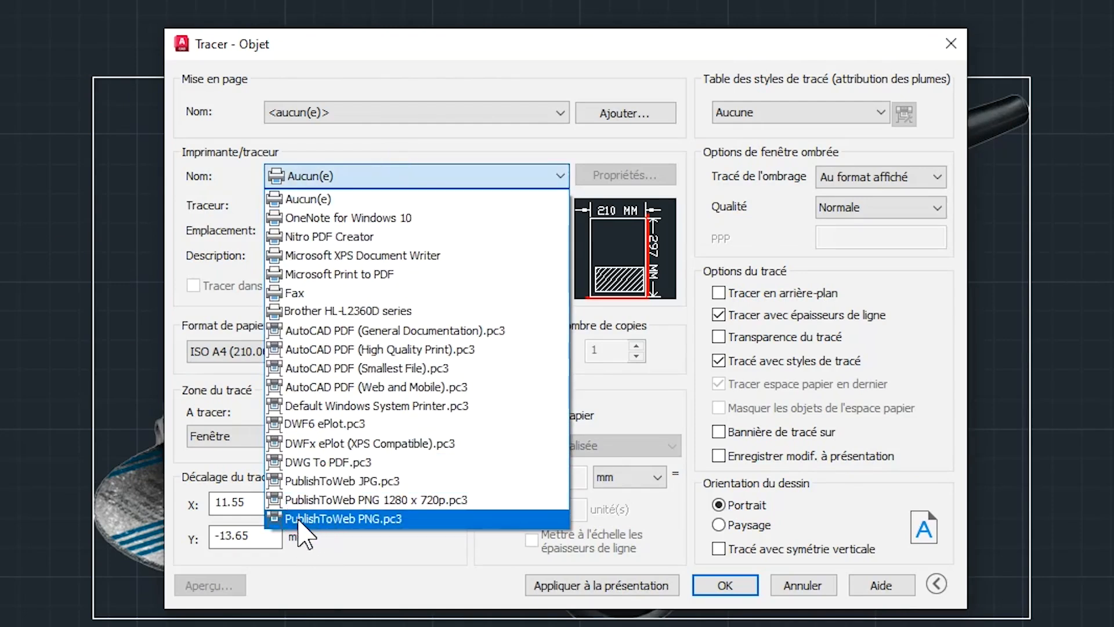
{"action": "left_click", "coordinate": [328, 518]}
{"action": "left_click", "coordinate": [433, 360]}
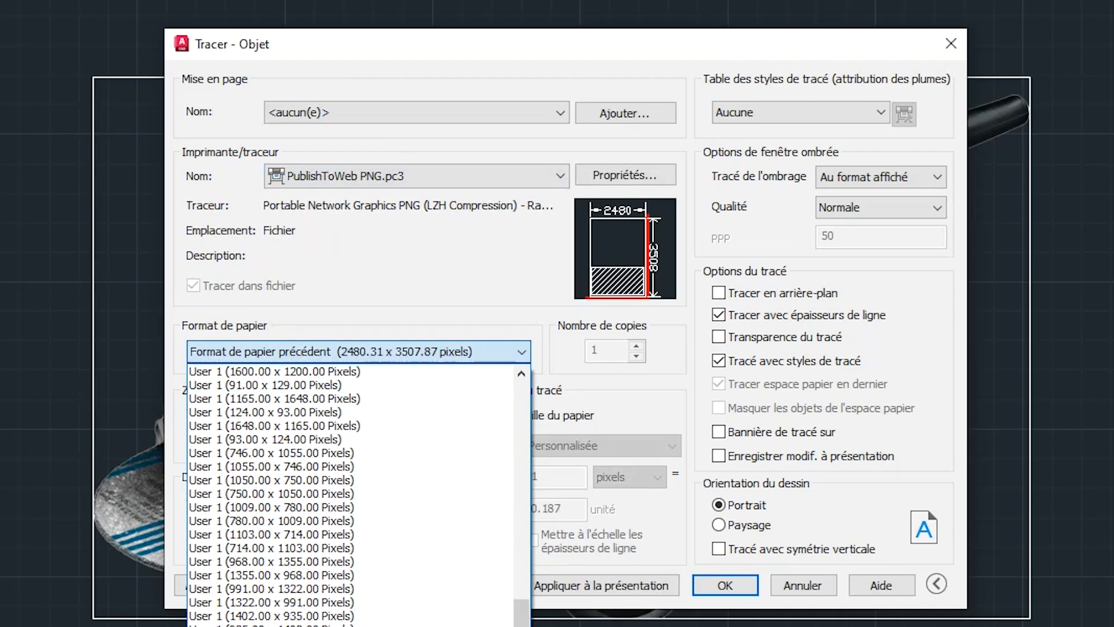
{"action": "left_click", "coordinate": [348, 624]}
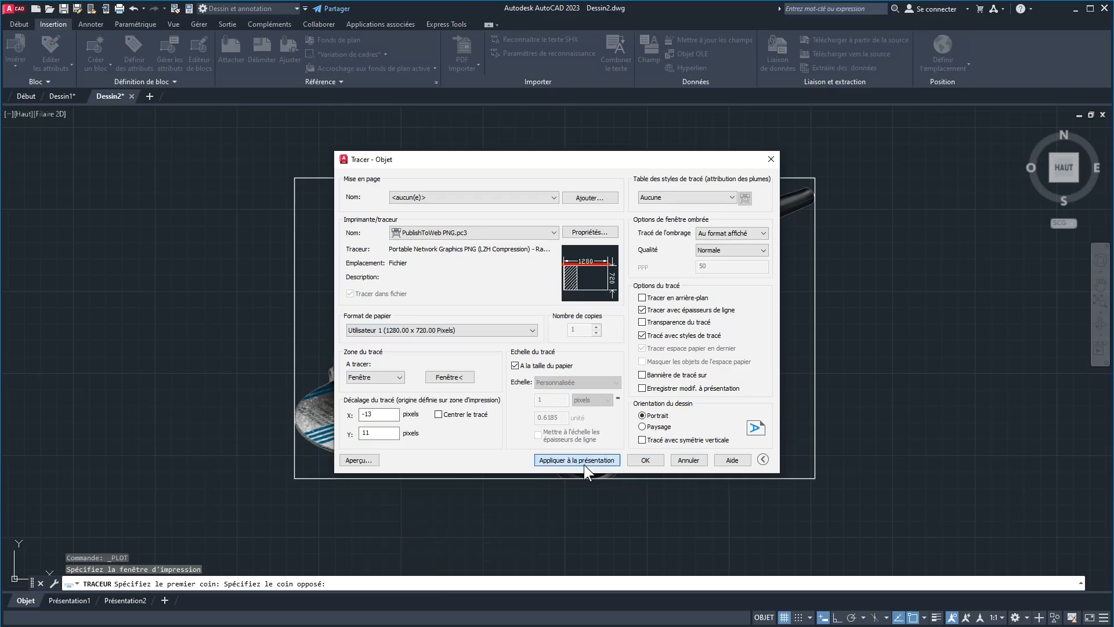
{"action": "left_click", "coordinate": [612, 589]}
Step: Preview the plot of the transparent image, and leave the plot settings without plotting
{"action": "left_click", "coordinate": [360, 460]}
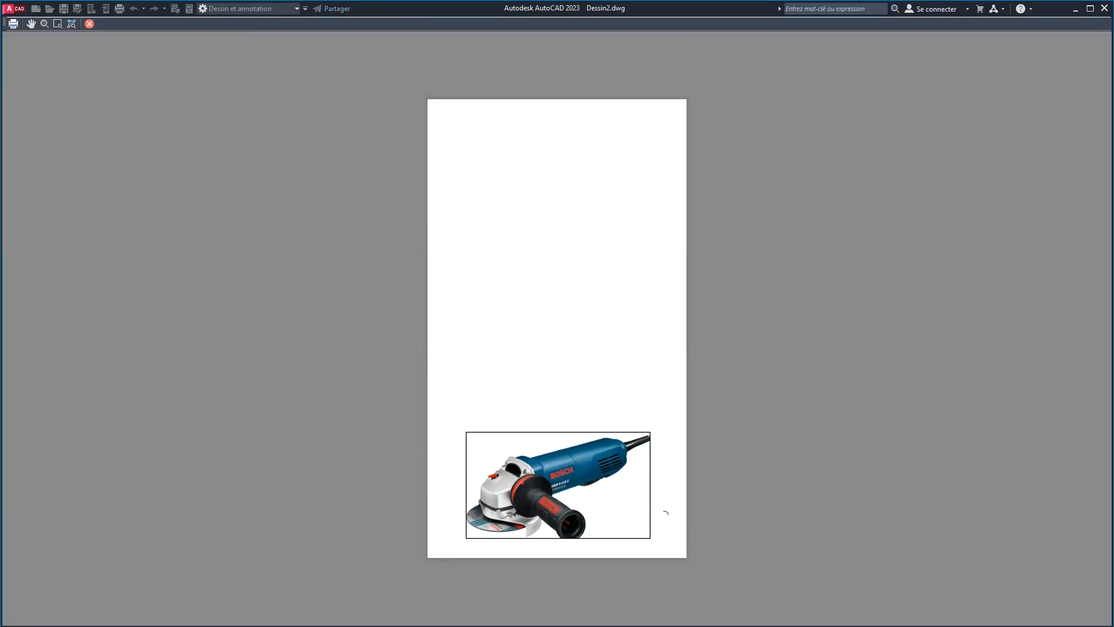
{"action": "left_click", "coordinate": [89, 23]}
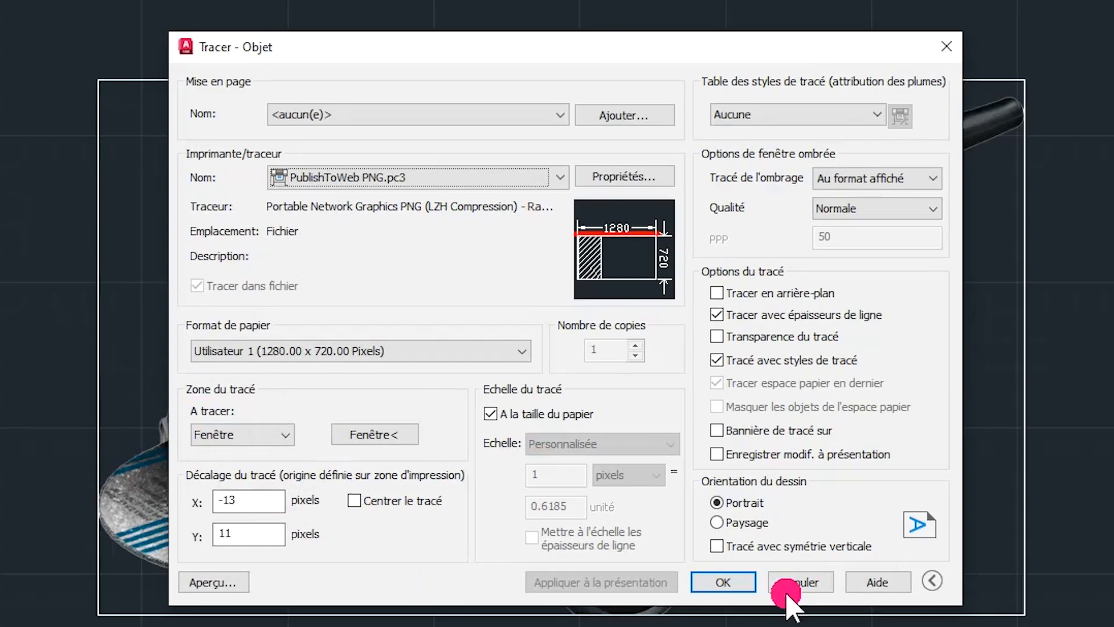
{"action": "left_click", "coordinate": [800, 581]}
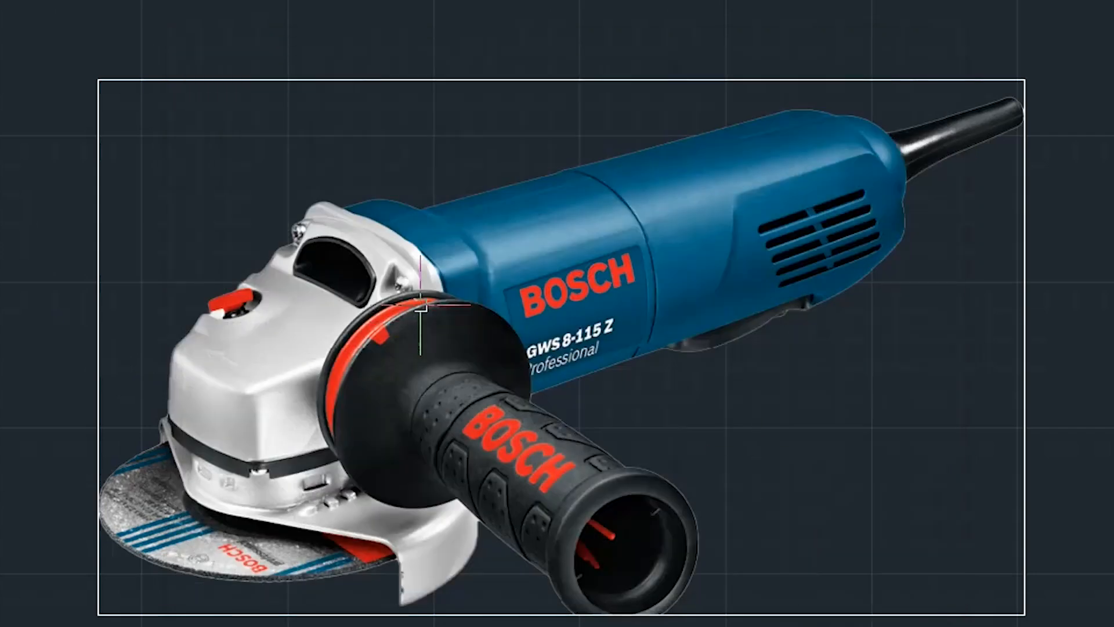
Step: Hide the frame around the grinder image by setting IMAGEFRAME to 0
{"action": "left_click", "coordinate": [226, 80]}
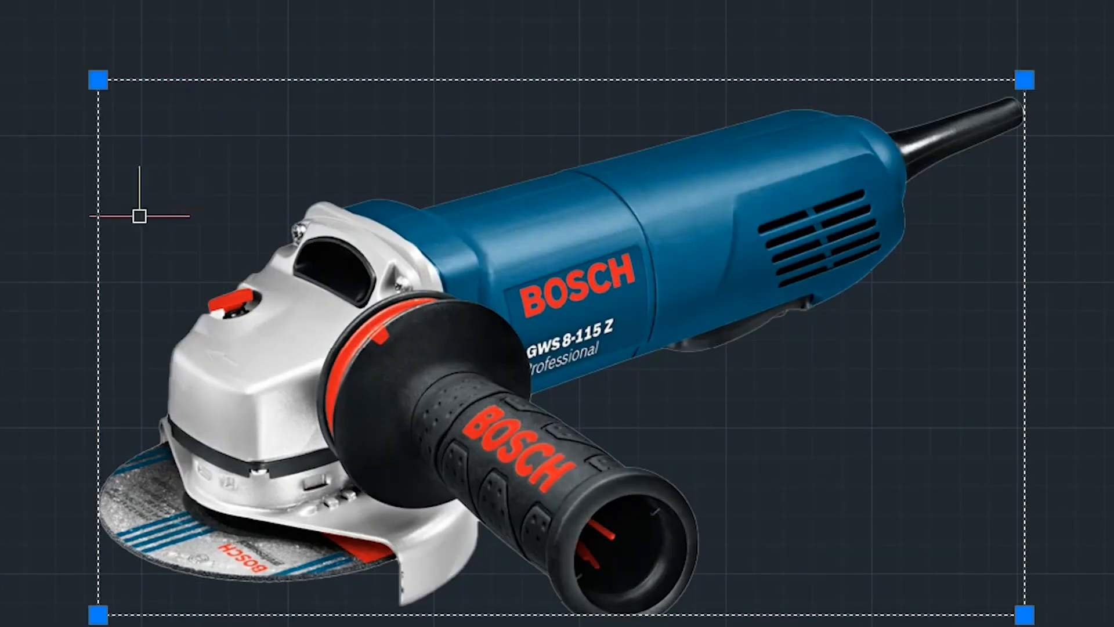
{"action": "key", "text": "Escape"}
{"action": "type", "text": "IMAGEFRA"}
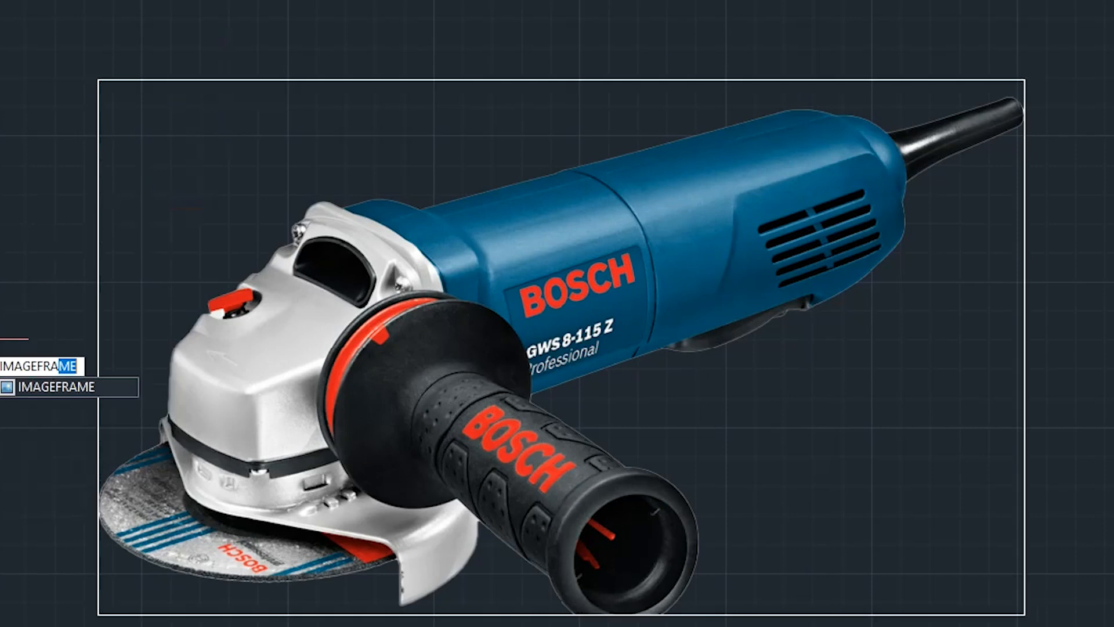
{"action": "key", "text": "Return"}
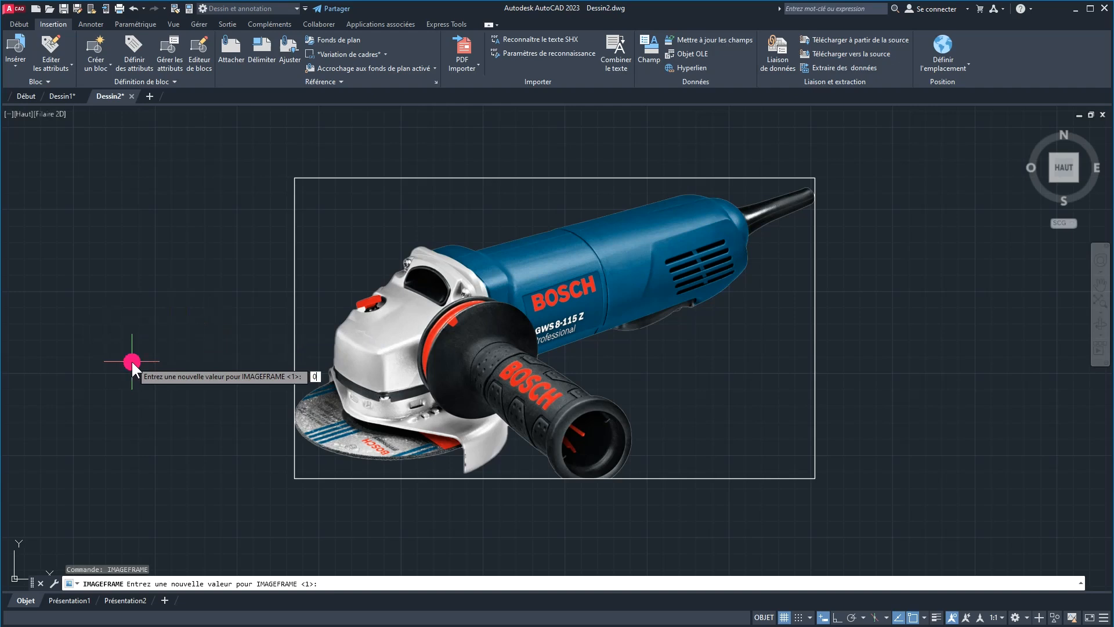
{"action": "type", "text": "0"}
{"action": "key", "text": "Return"}
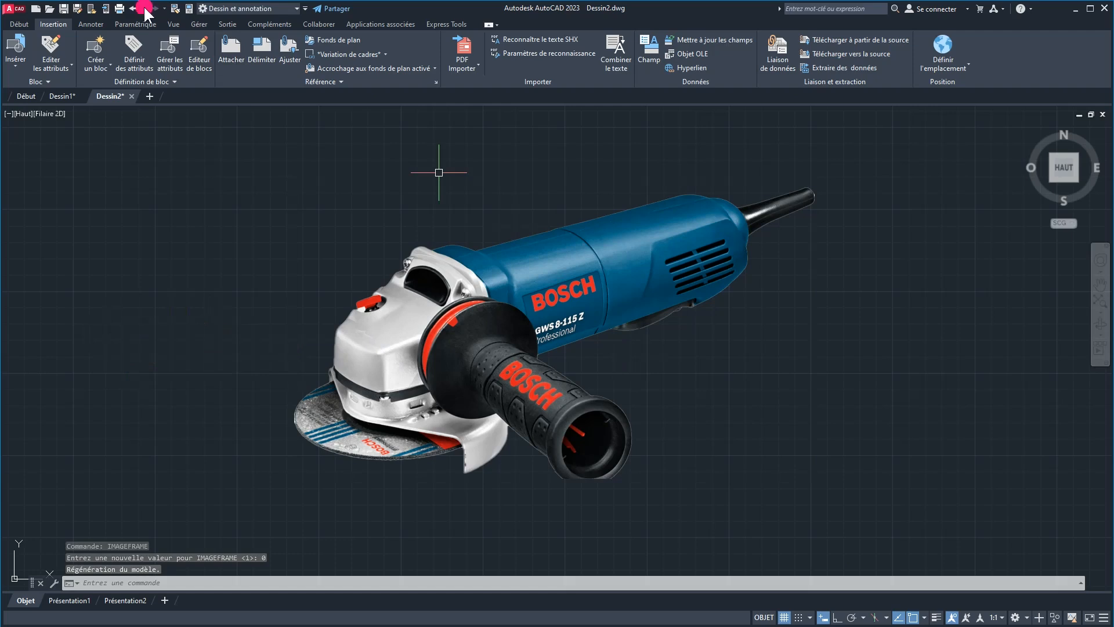
Step: Define a new plot window around the frameless grinder image, set the drawing orientation to Paysage, and apply the settings to the layout
{"action": "left_click", "coordinate": [119, 9]}
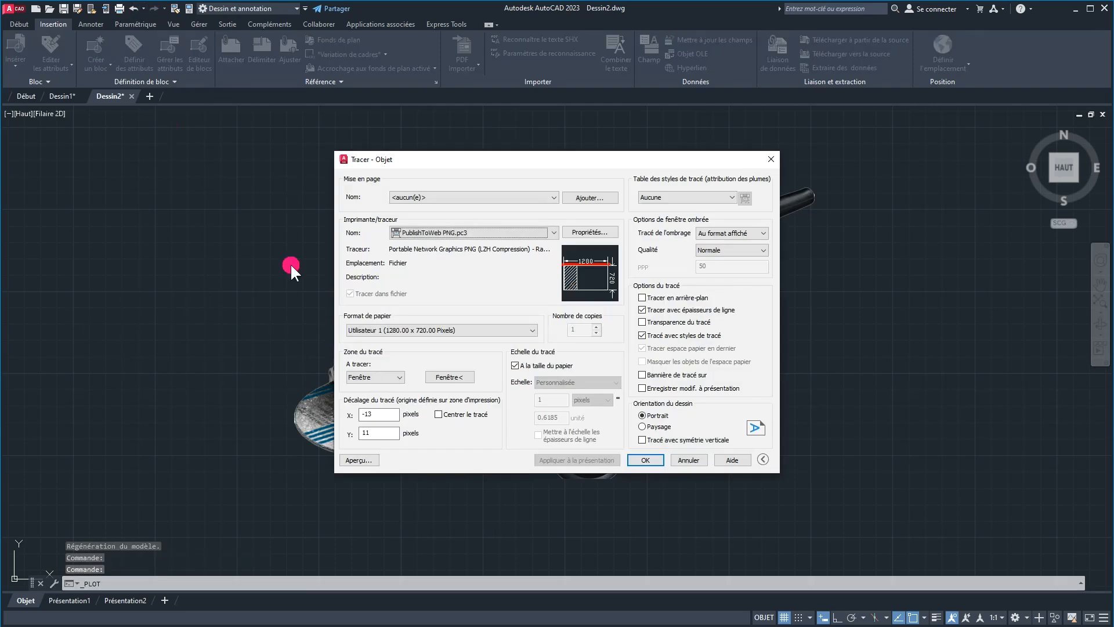
{"action": "left_click", "coordinate": [459, 376]}
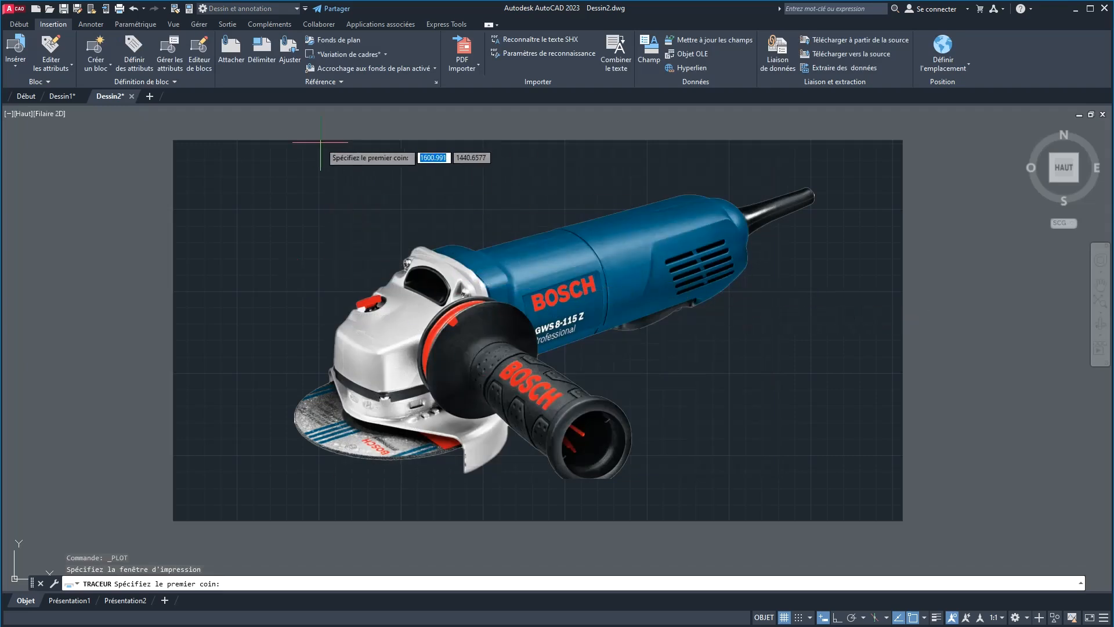
{"action": "left_click", "coordinate": [168, 135]}
{"action": "left_click", "coordinate": [957, 511]}
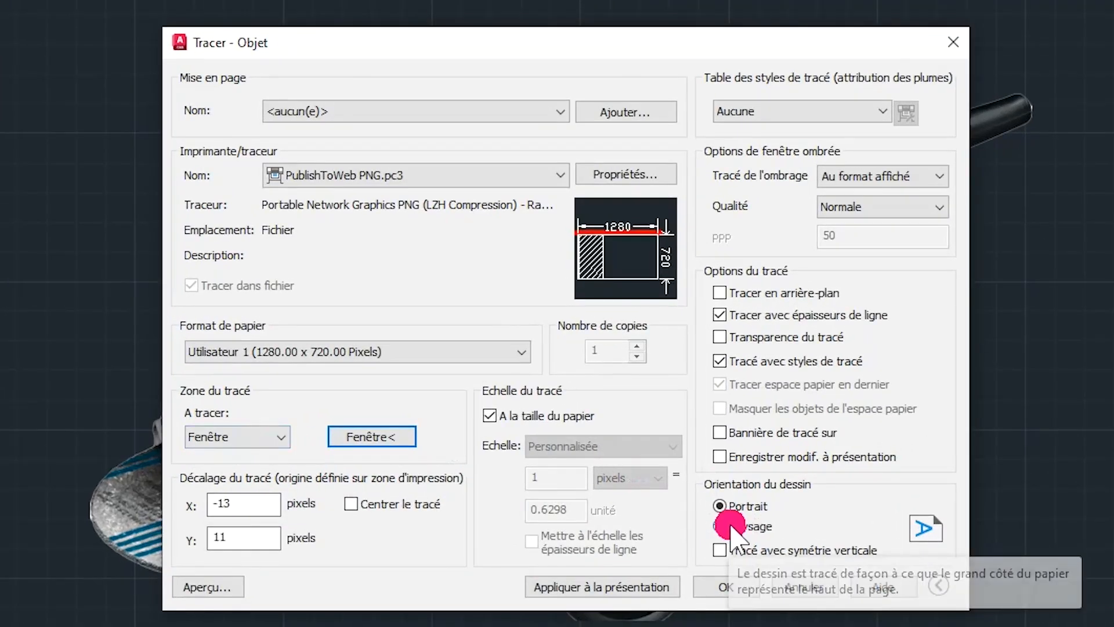
{"action": "left_click", "coordinate": [719, 527]}
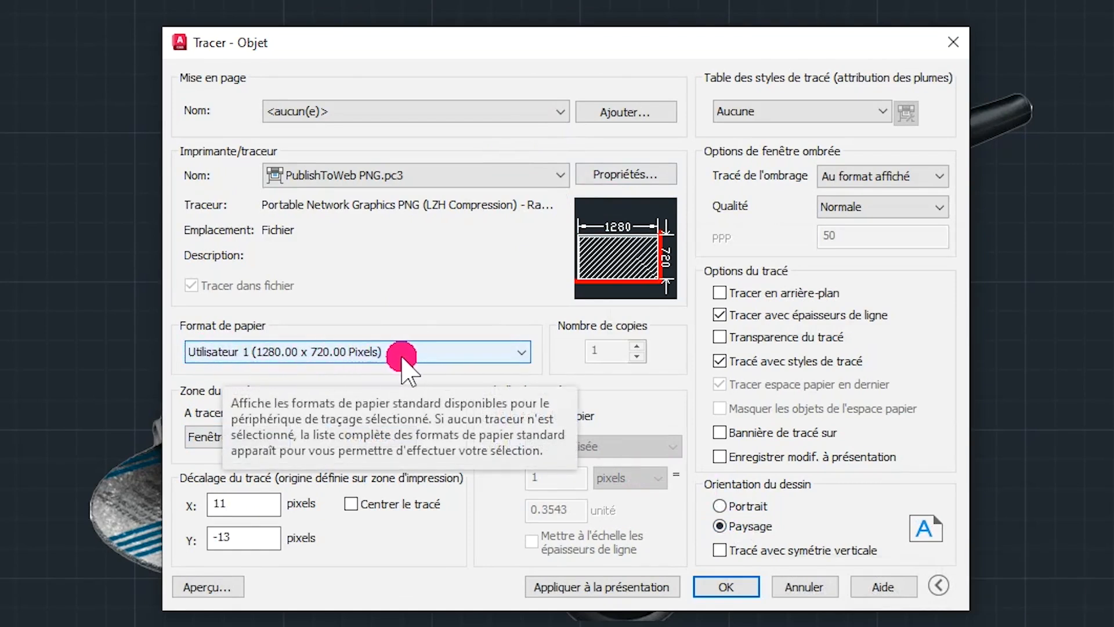
{"action": "left_click", "coordinate": [585, 587]}
Step: Preview the plot of the frameless image without plotting, and look at the example drawing in Dessin1
{"action": "left_click", "coordinate": [230, 588]}
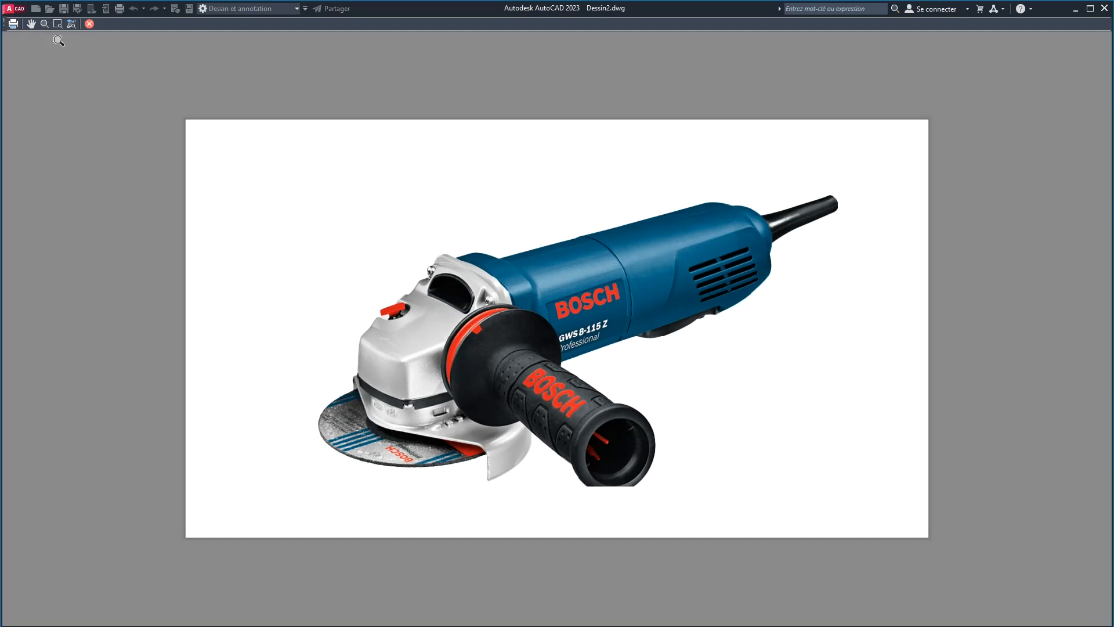
{"action": "left_click", "coordinate": [89, 24]}
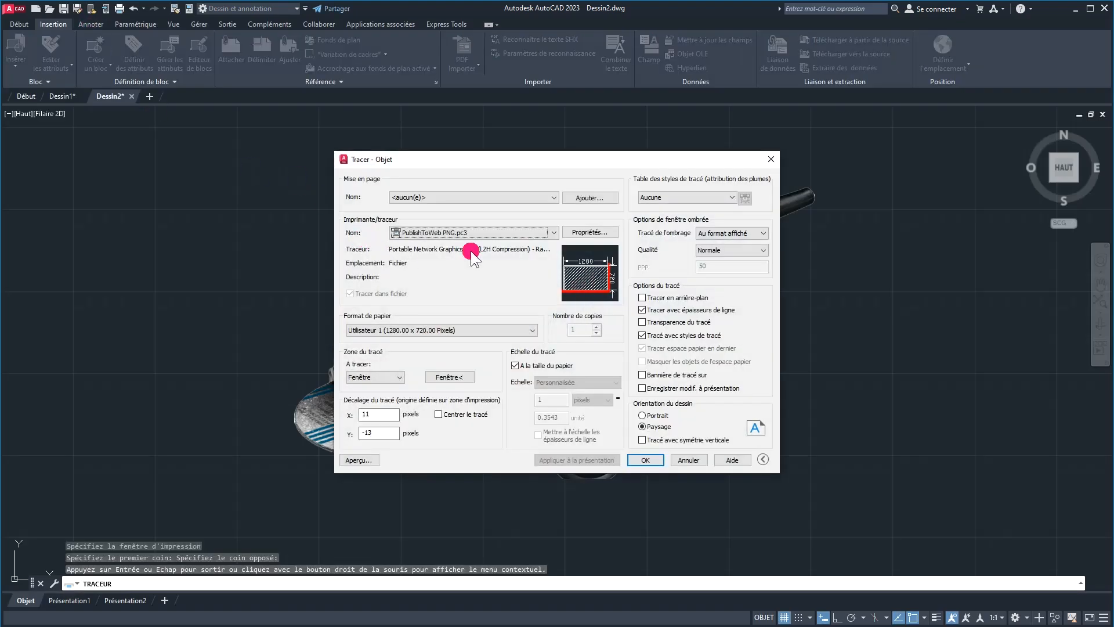
{"action": "left_click", "coordinate": [688, 459]}
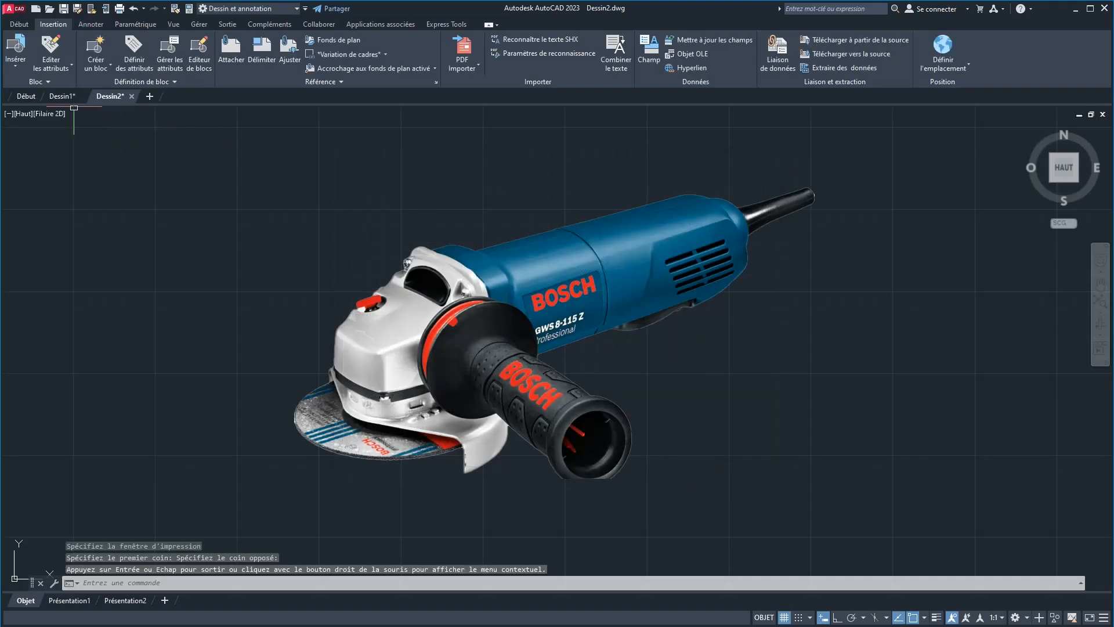
{"action": "left_click", "coordinate": [58, 94]}
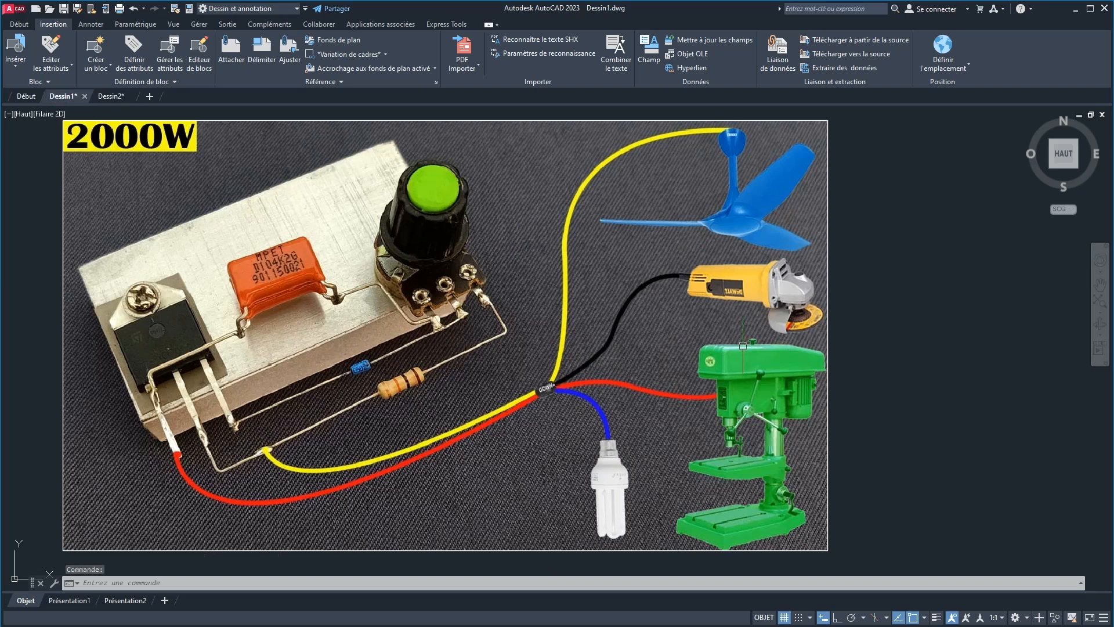
{"action": "left_click", "coordinate": [111, 92]}
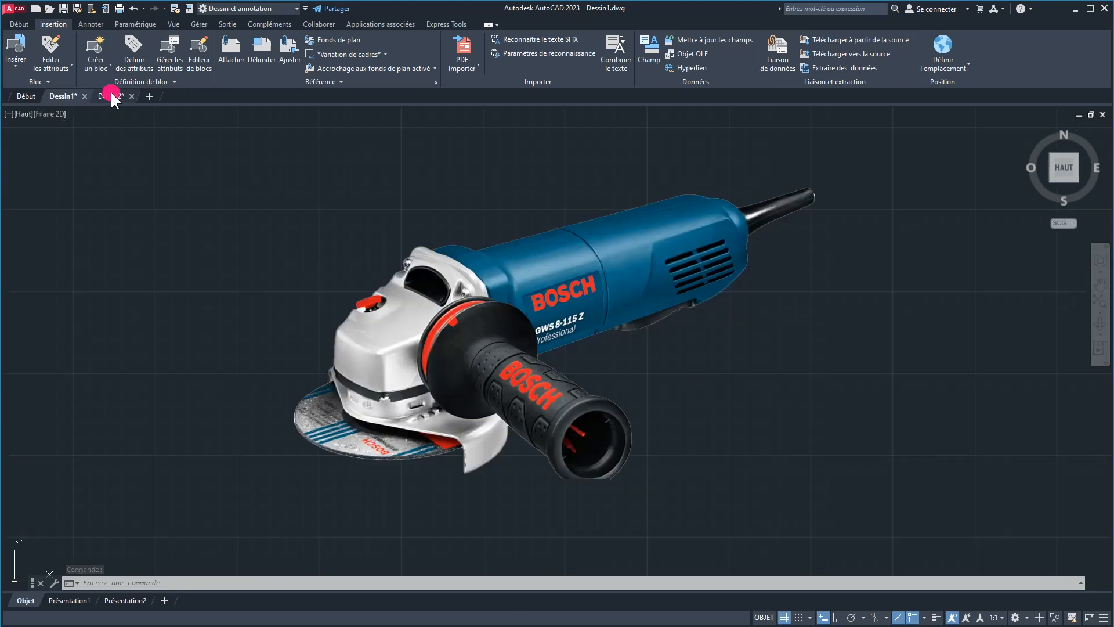
Step: Attach the image kisspng-angle-grinder-meuleuse 1 to the right of the Bosch grinder at scale factor 1
{"action": "scroll", "coordinate": [542, 290], "scroll_direction": "down", "scroll_amount": 4}
{"action": "middle_click_drag", "start_coordinate": [541, 290], "coordinate": [199, 300]}
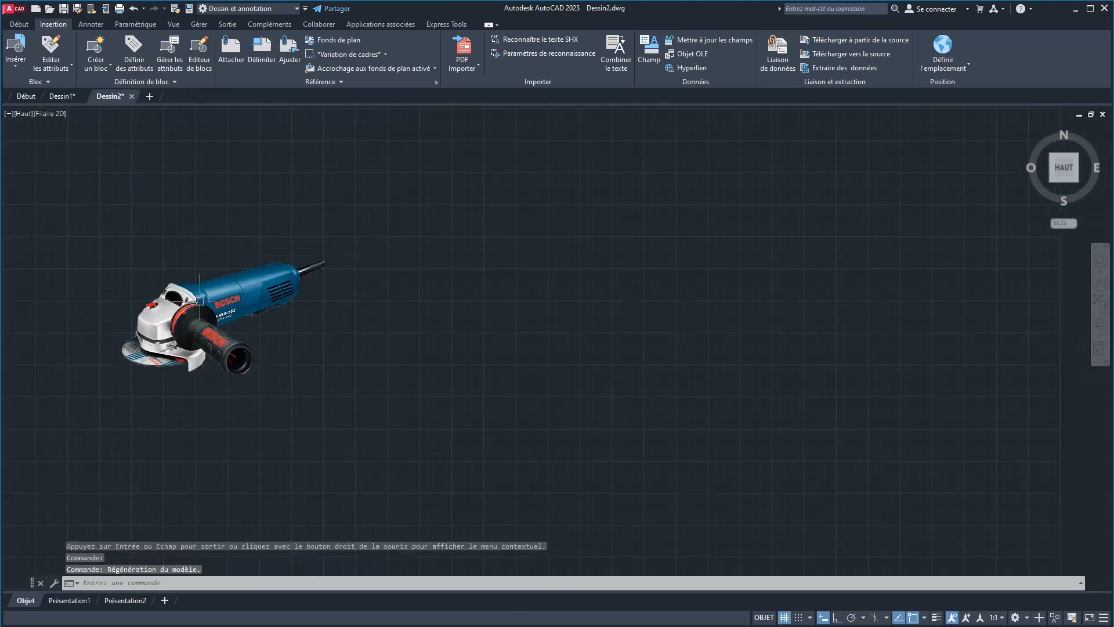
{"action": "left_click", "coordinate": [223, 52]}
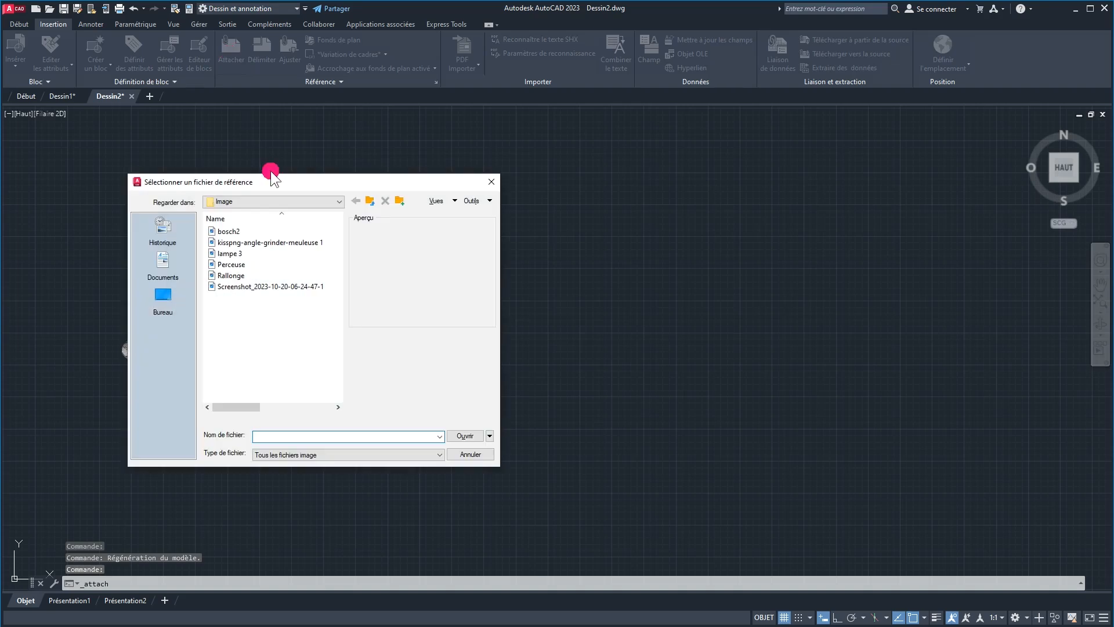
{"action": "left_click", "coordinate": [236, 242]}
{"action": "double_click", "coordinate": [236, 242]}
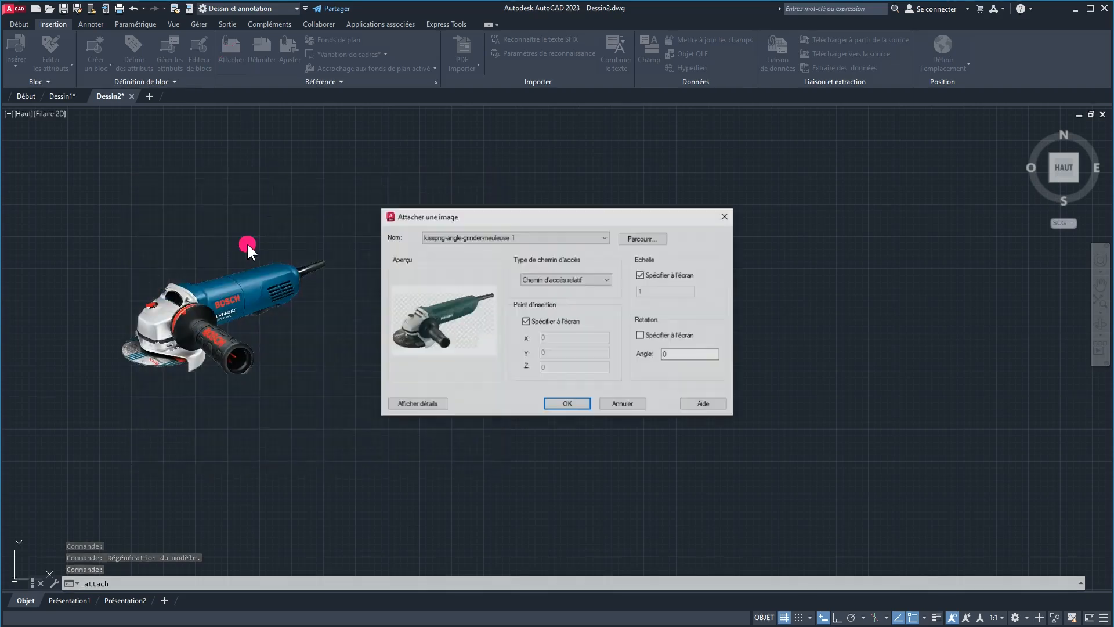
{"action": "left_click", "coordinate": [569, 403]}
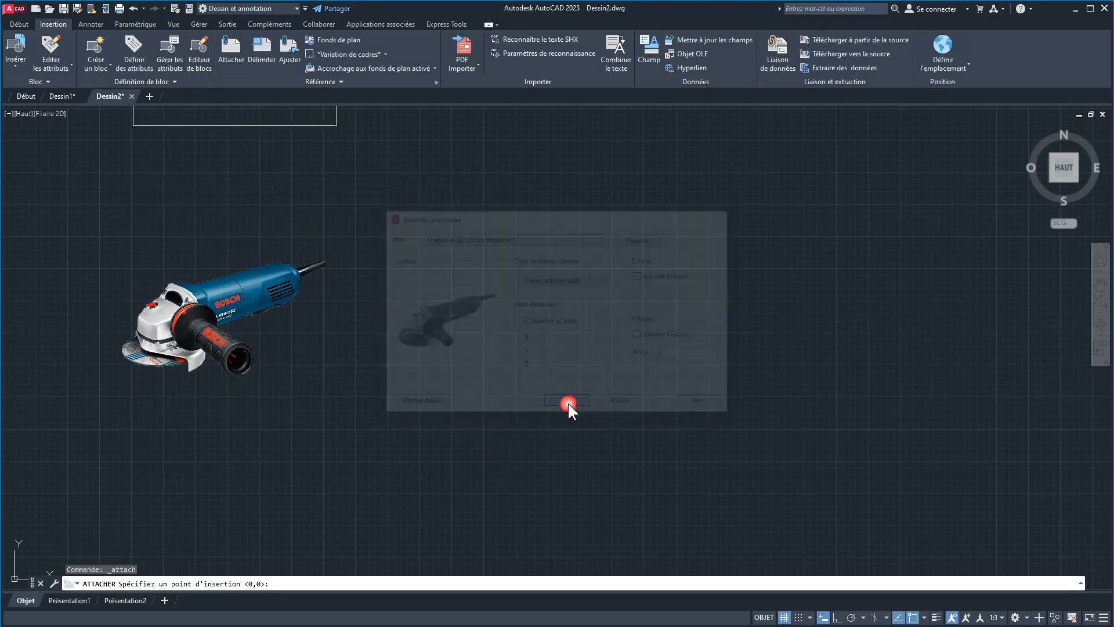
{"action": "left_click", "coordinate": [473, 385]}
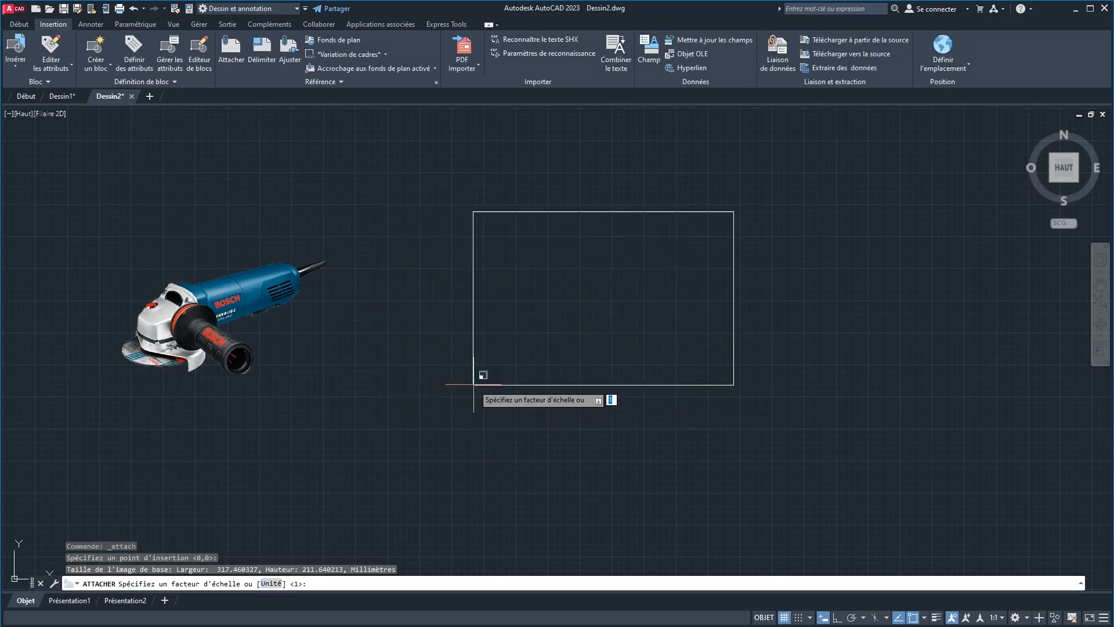
{"action": "key", "text": "Return"}
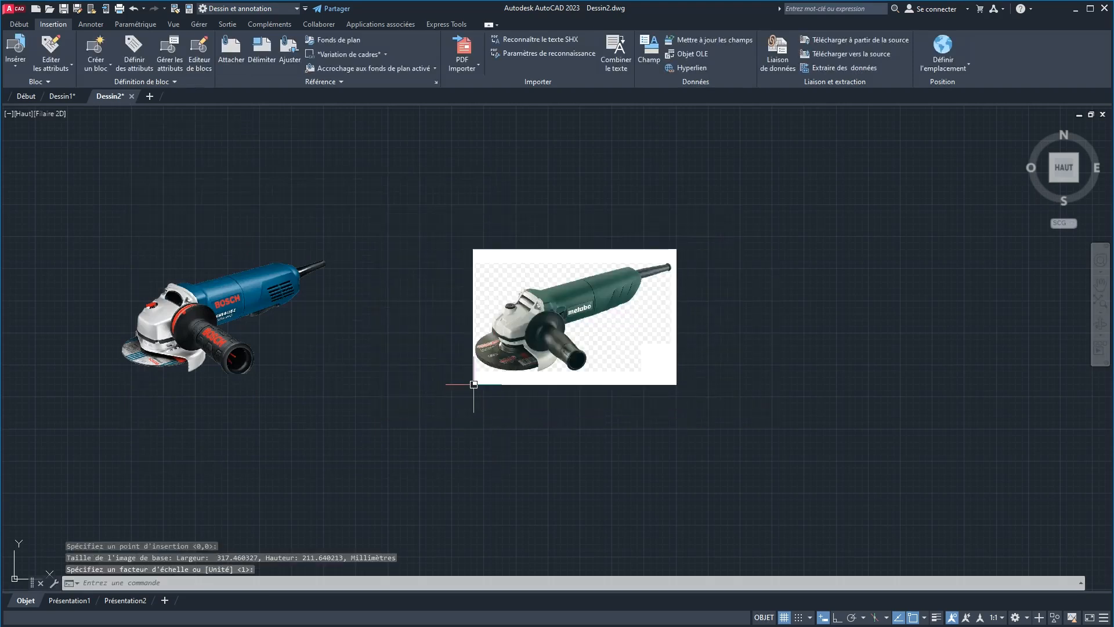
Step: Turn on background transparency for the green Metabo grinder image
{"action": "left_click", "coordinate": [568, 249]}
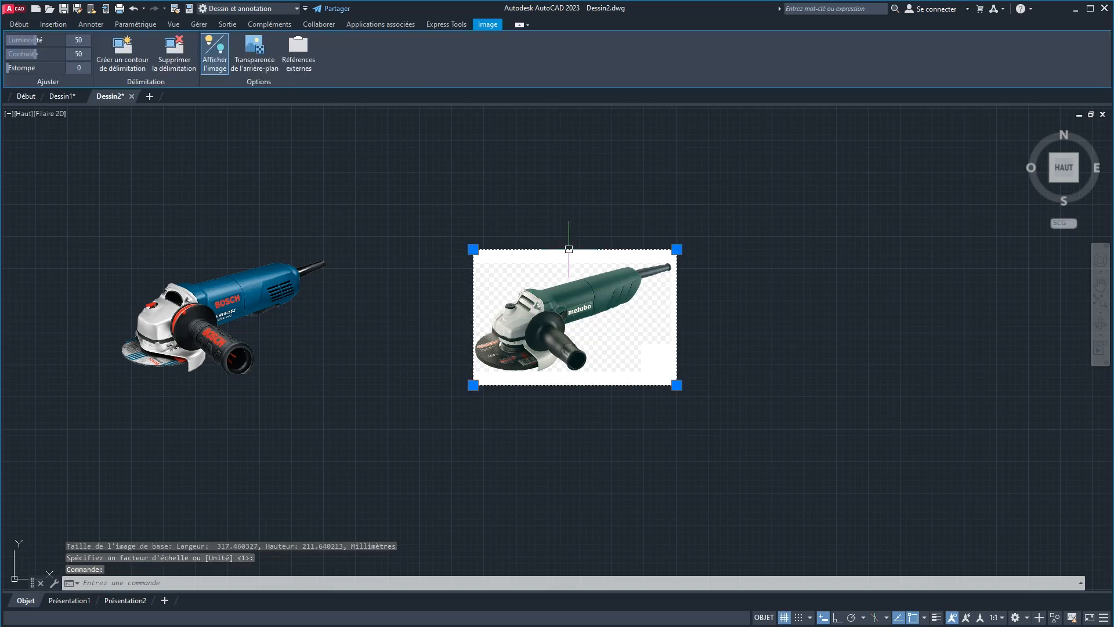
{"action": "right_click", "coordinate": [568, 249]}
{"action": "mouse_move", "coordinate": [632, 398]}
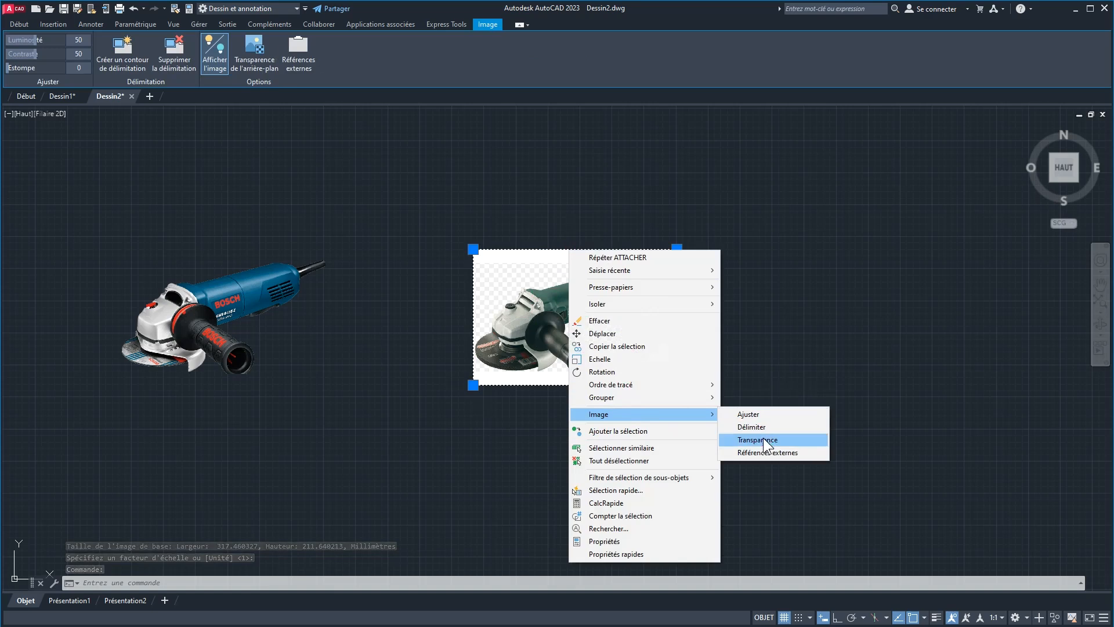
{"action": "left_click", "coordinate": [763, 441]}
{"action": "left_click", "coordinate": [793, 466]}
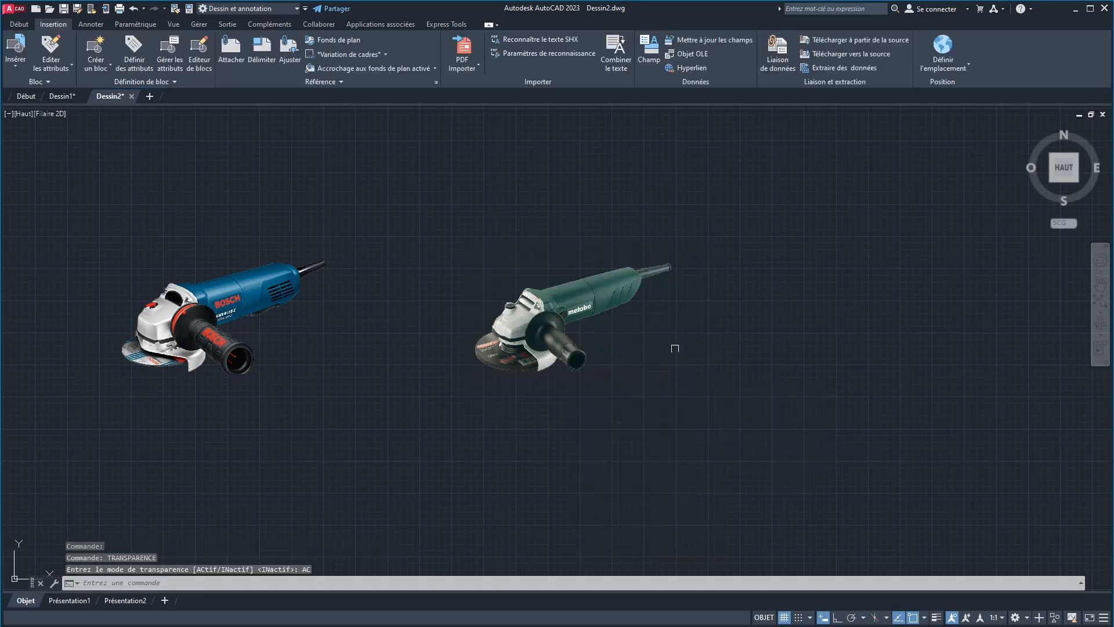
Step: Move the green grinder image a short distance left, closer to the Bosch grinder
{"action": "left_click", "coordinate": [519, 302]}
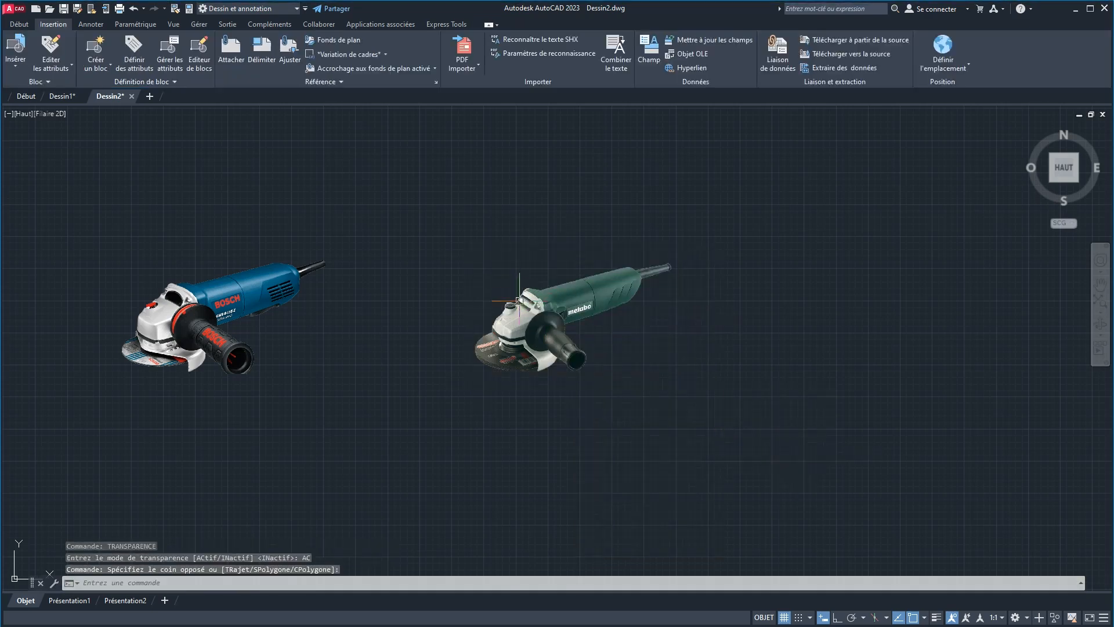
{"action": "left_click", "coordinate": [443, 313]}
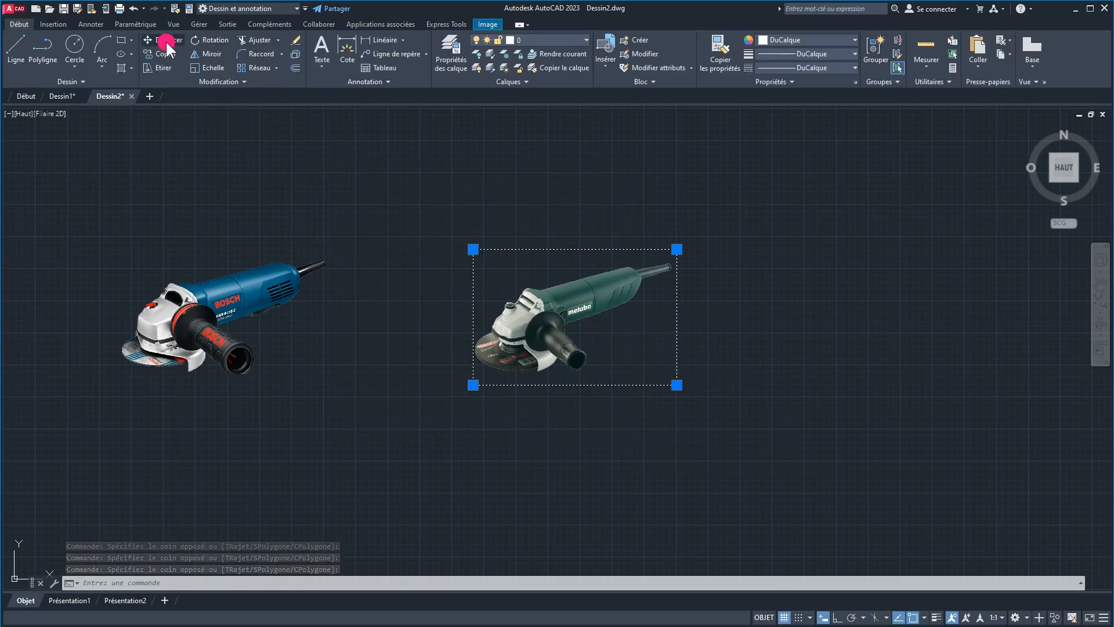
{"action": "left_click", "coordinate": [166, 41]}
{"action": "left_click", "coordinate": [473, 249]}
{"action": "left_click", "coordinate": [398, 246]}
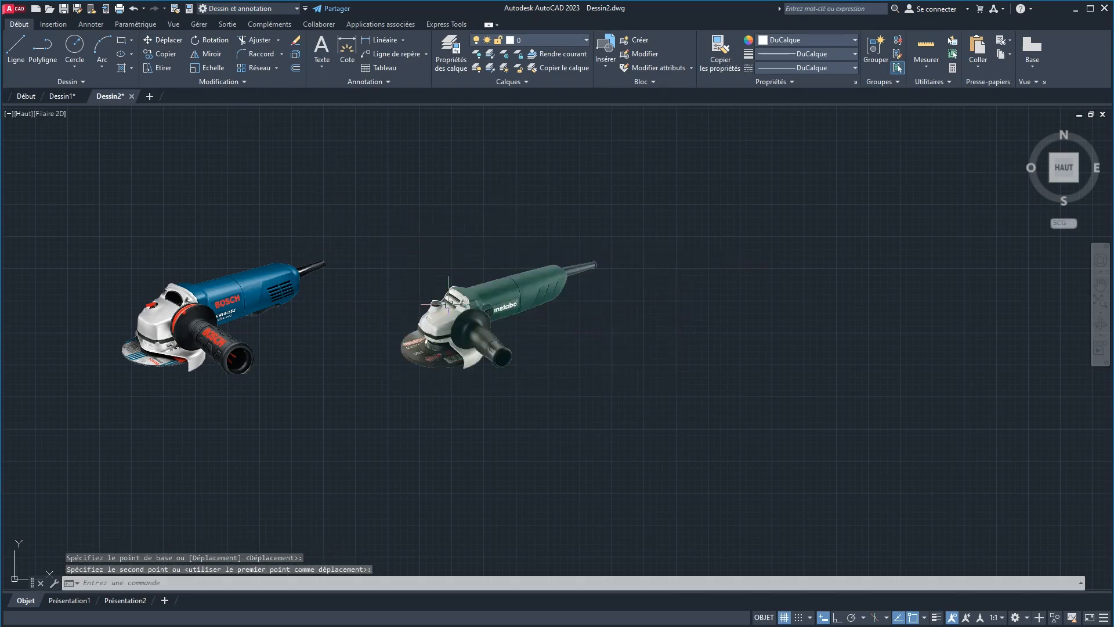
Step: Redefine the plot window to enclose both grinder images, and apply the plot settings to the layout
{"action": "left_click", "coordinate": [119, 8]}
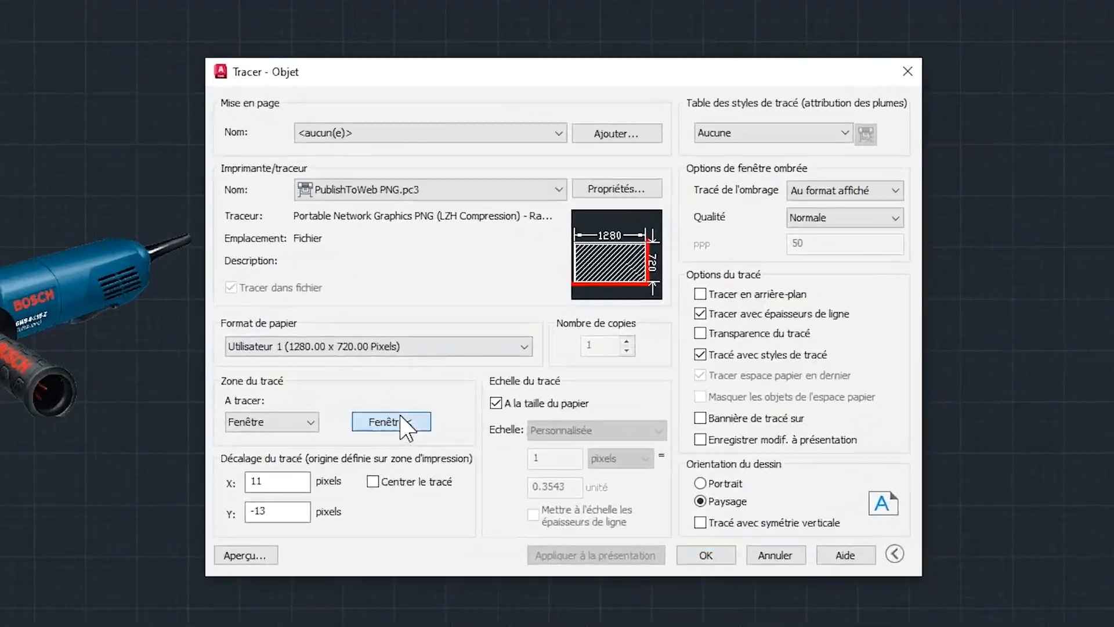
{"action": "left_click", "coordinate": [509, 323]}
{"action": "left_click", "coordinate": [0, 134]}
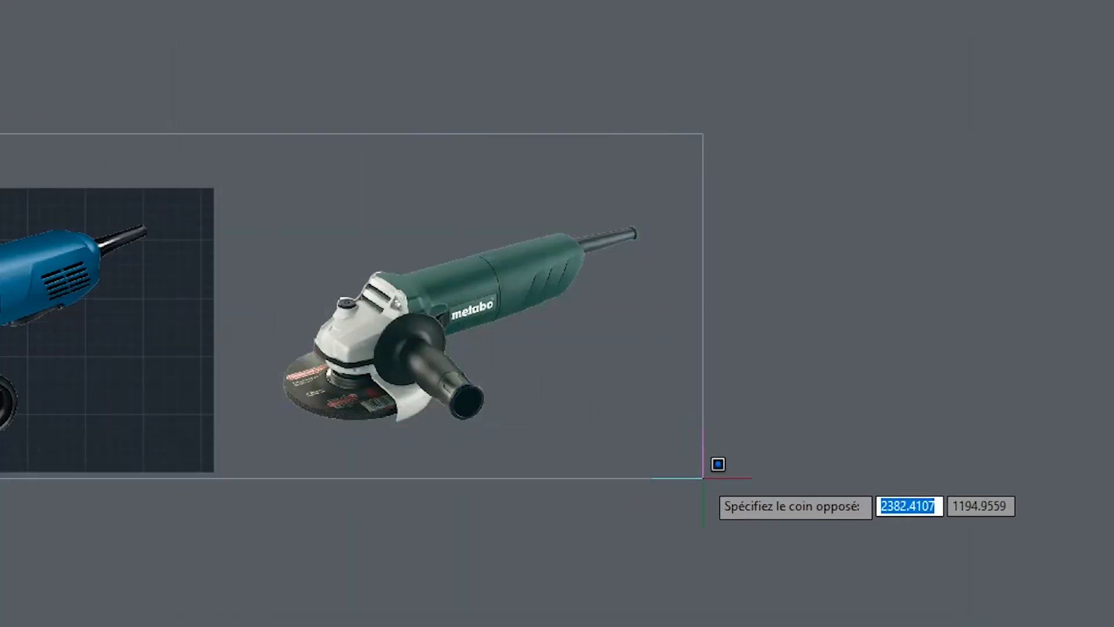
{"action": "left_click", "coordinate": [655, 525]}
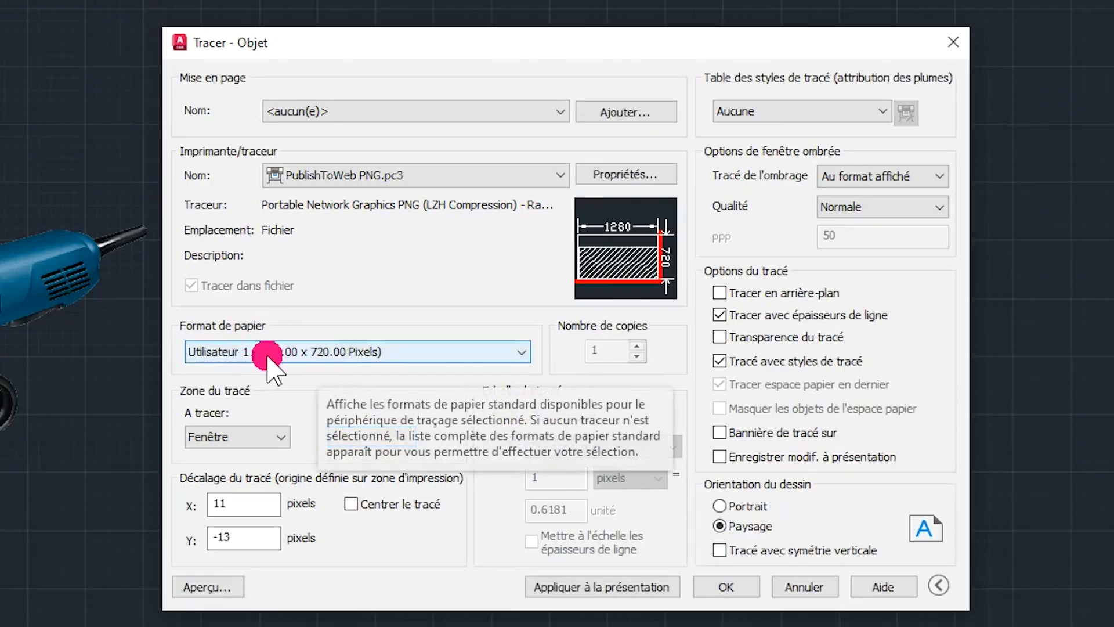
{"action": "left_click", "coordinate": [583, 590]}
Step: Preview the plot of both grinders without plotting, and check the wiring in the Dessin1 example drawing
{"action": "left_click", "coordinate": [206, 587]}
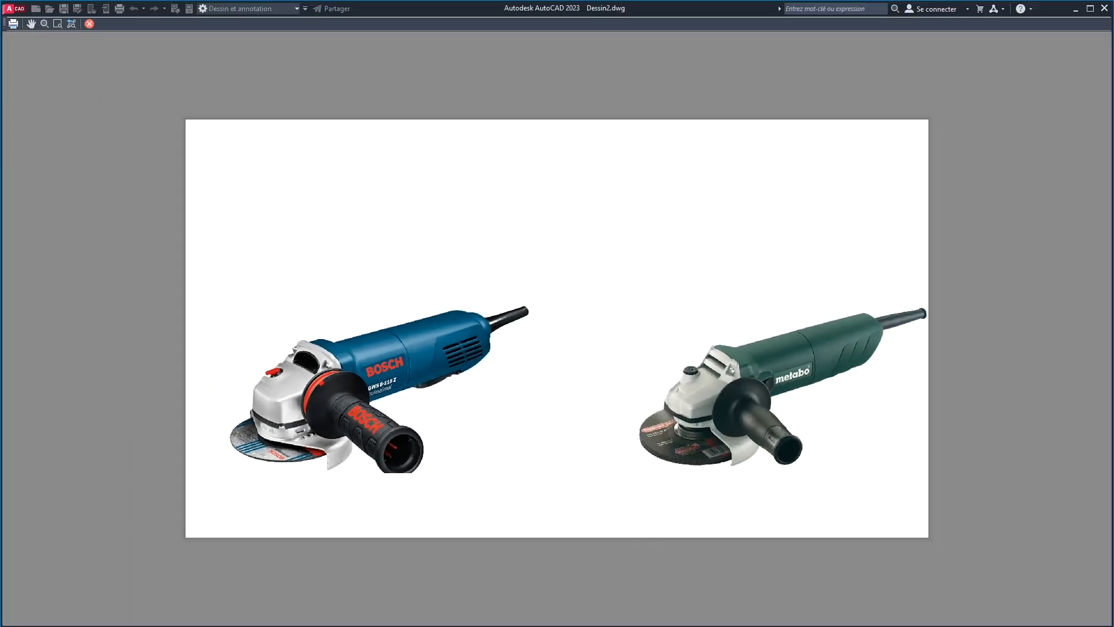
{"action": "left_click", "coordinate": [89, 24]}
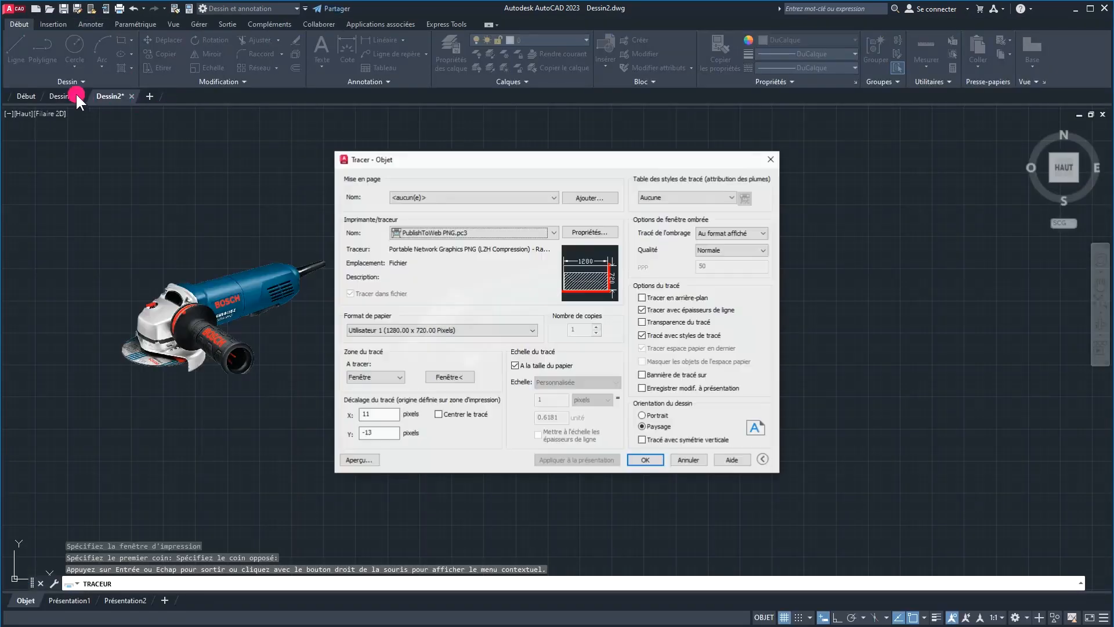
{"action": "left_click", "coordinate": [771, 158]}
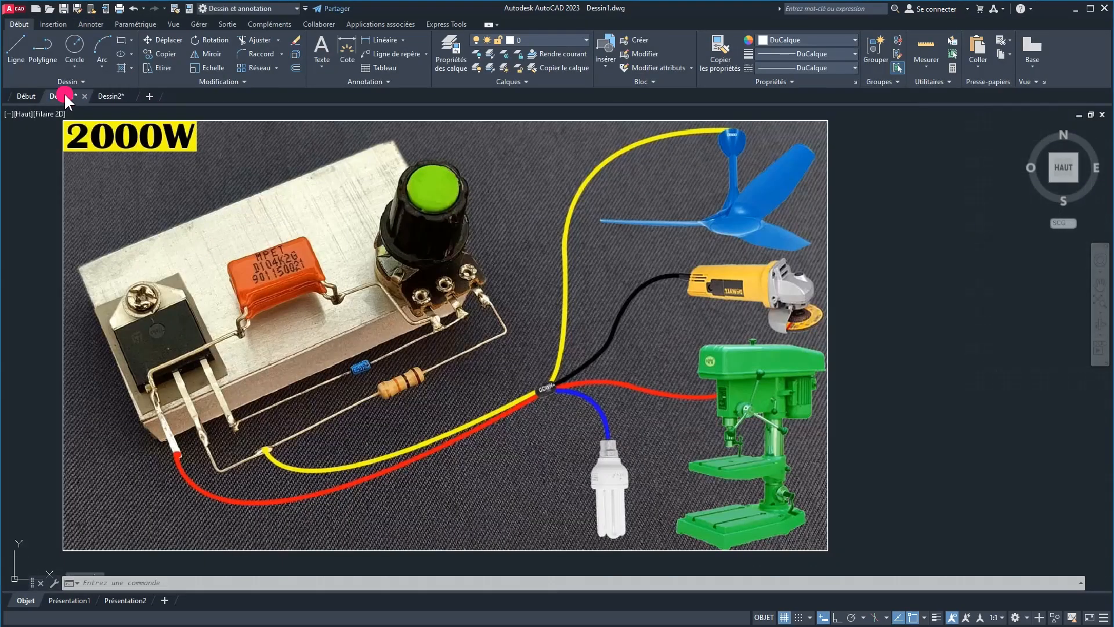
{"action": "left_click", "coordinate": [64, 96]}
{"action": "left_click", "coordinate": [104, 95]}
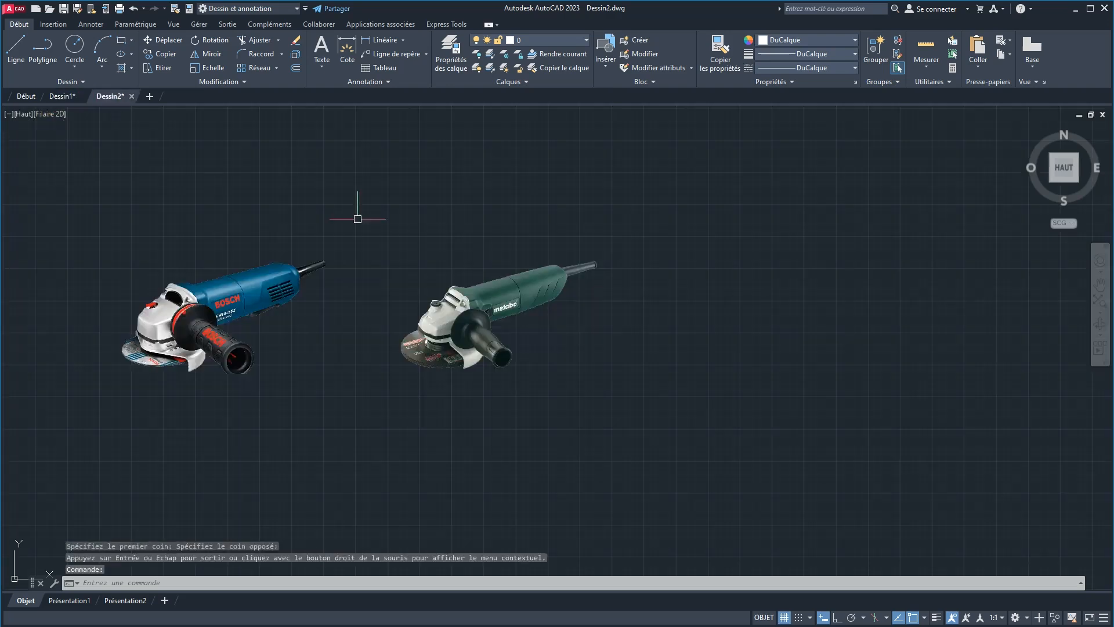
Step: Draw a spline arching above the grinders from the Bosch cord end to the Metabo cord end
{"action": "type", "text": "spl"}
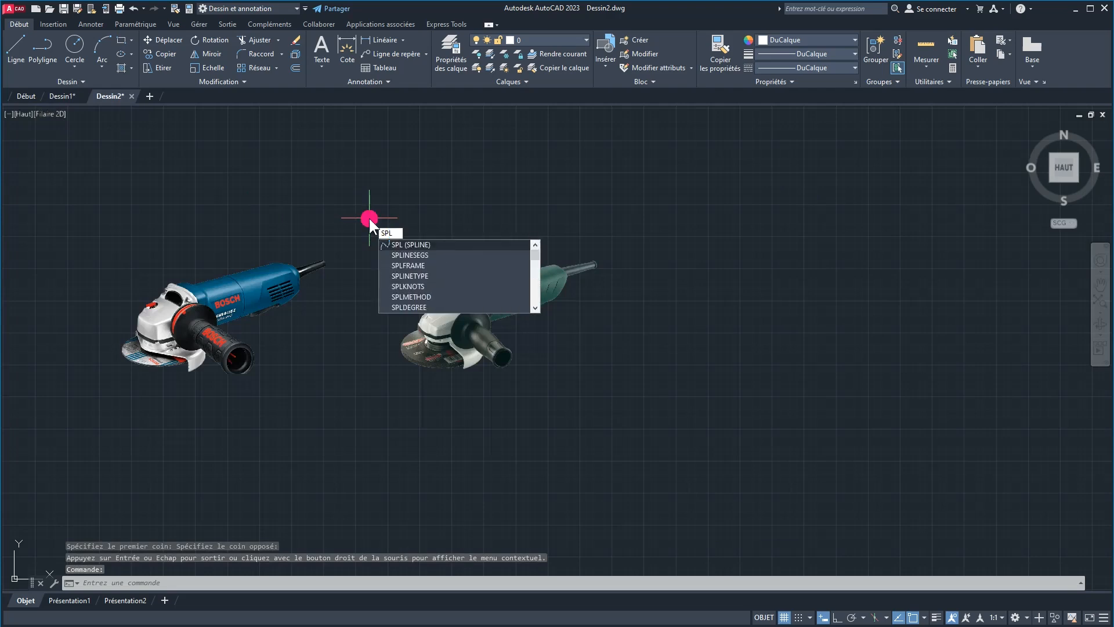
{"action": "key", "text": "Return"}
{"action": "left_click", "coordinate": [325, 261]}
{"action": "left_click", "coordinate": [388, 192]}
{"action": "left_click", "coordinate": [604, 180]}
{"action": "left_click", "coordinate": [596, 262]}
{"action": "right_click", "coordinate": [644, 294]}
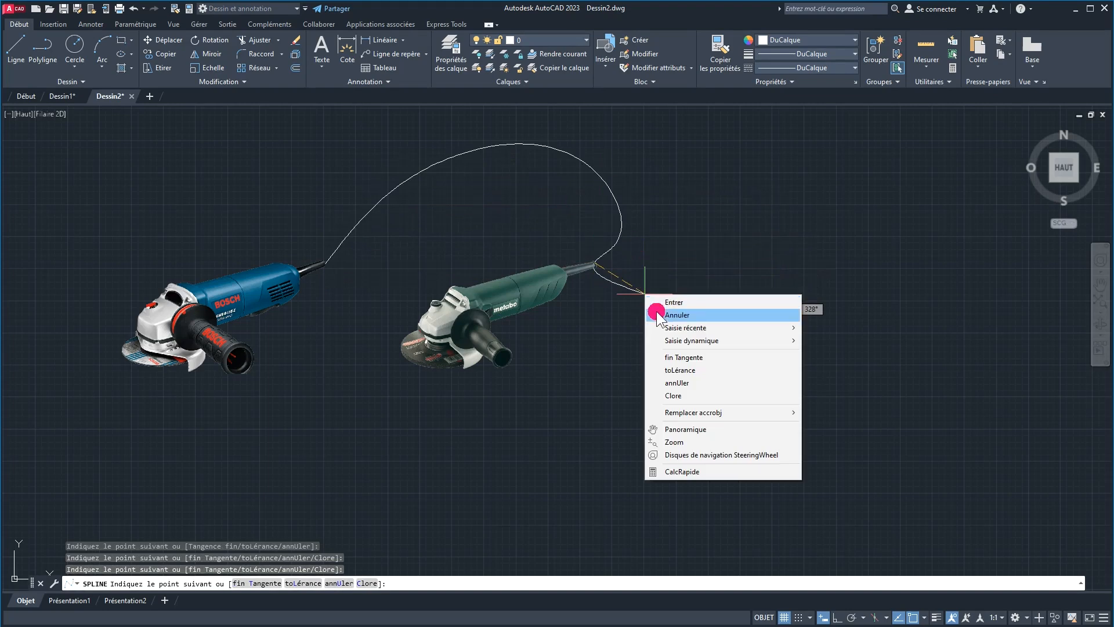
{"action": "left_click", "coordinate": [667, 301]}
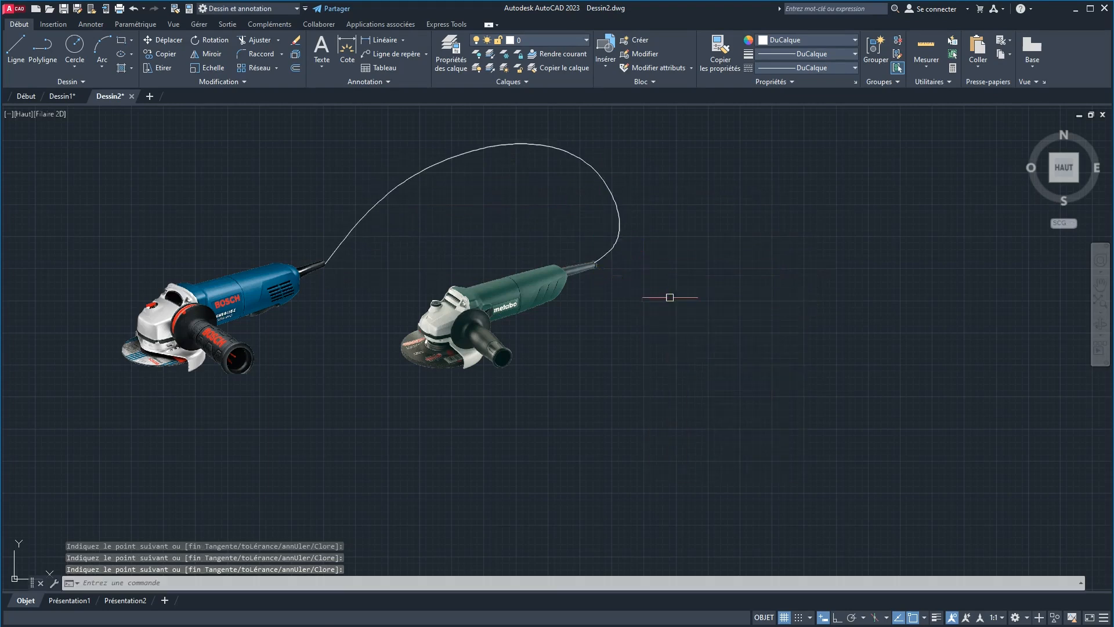
Step: Set the lineweight of the spline cable joining the two grinders to 2.11 mm
{"action": "left_click", "coordinate": [549, 147]}
{"action": "left_click", "coordinate": [788, 61]}
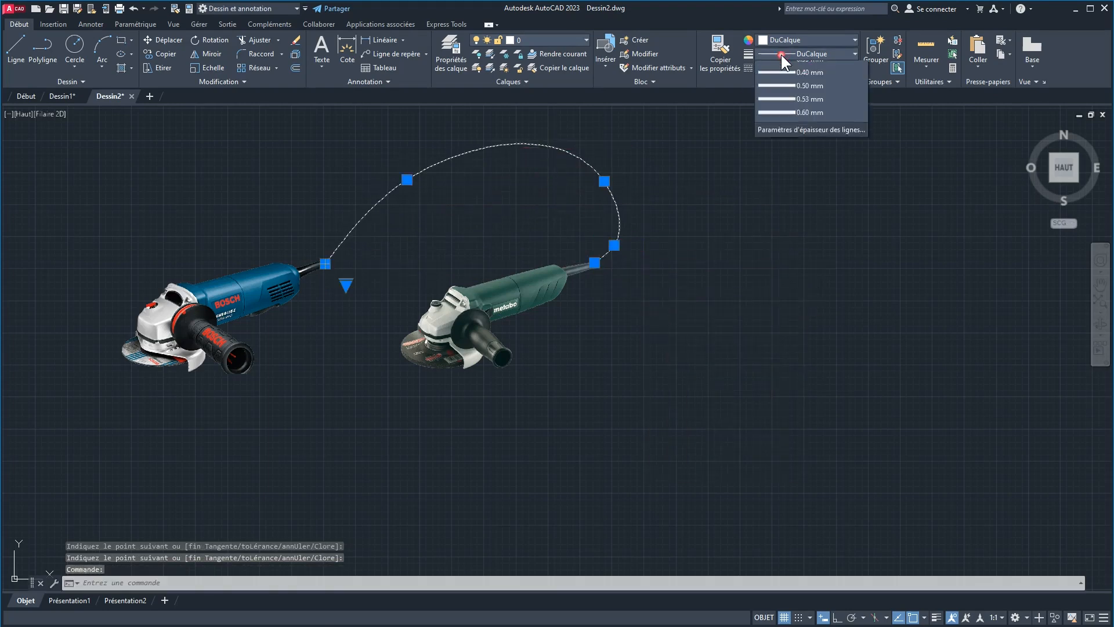
{"action": "left_click", "coordinate": [801, 262]}
{"action": "left_click", "coordinate": [804, 54]}
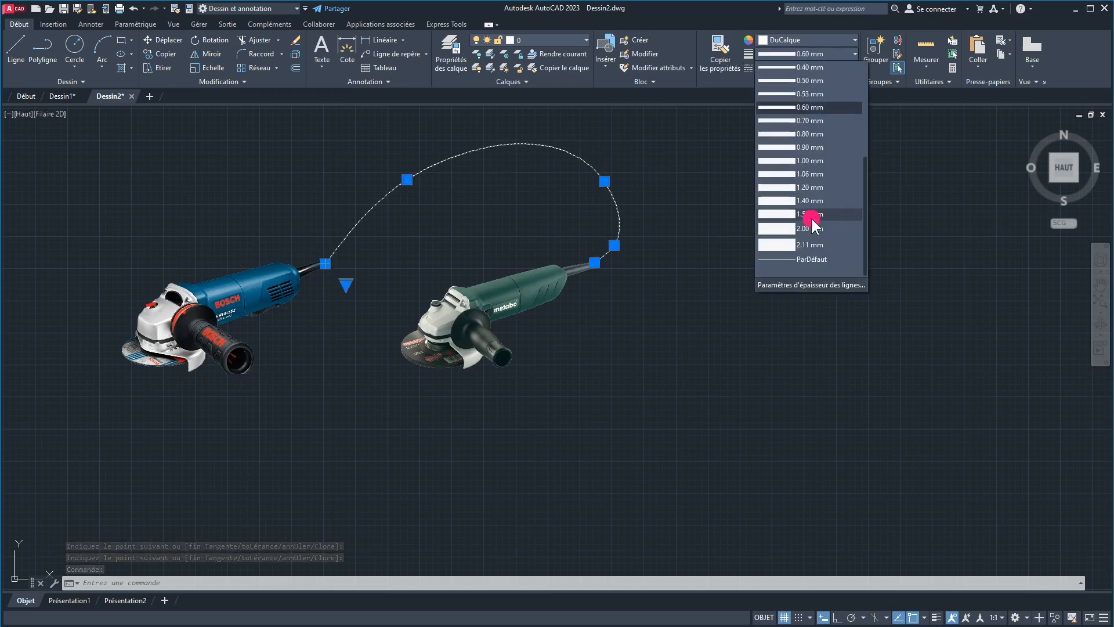
{"action": "left_click", "coordinate": [785, 241]}
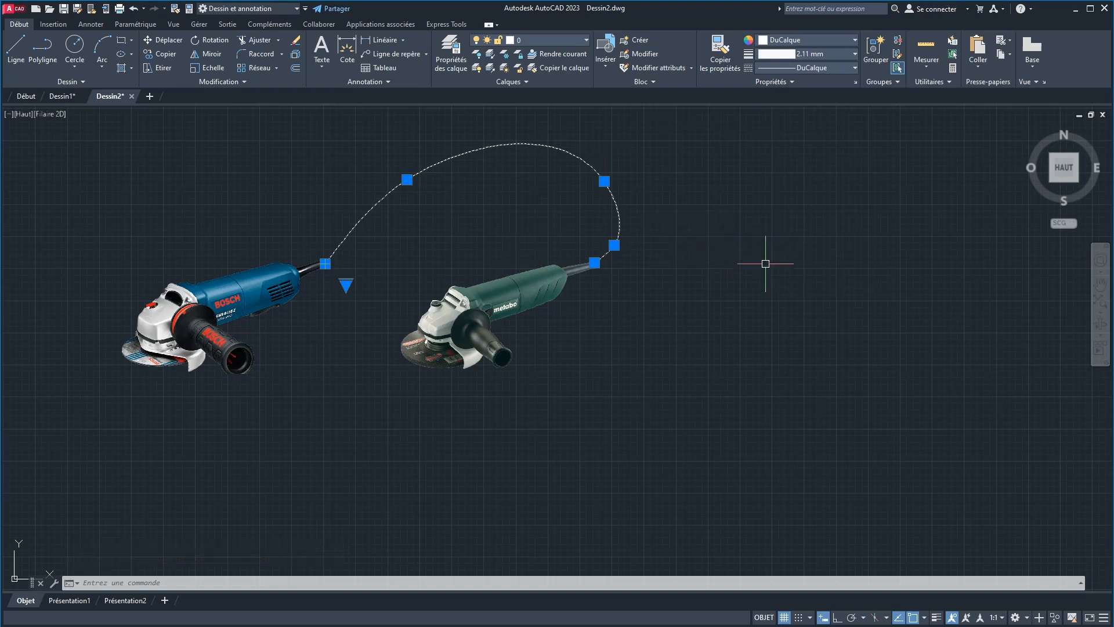
Step: Add the lineweight toggle to the status bar and turn on lineweight display in the drawing
{"action": "left_click", "coordinate": [1103, 618]}
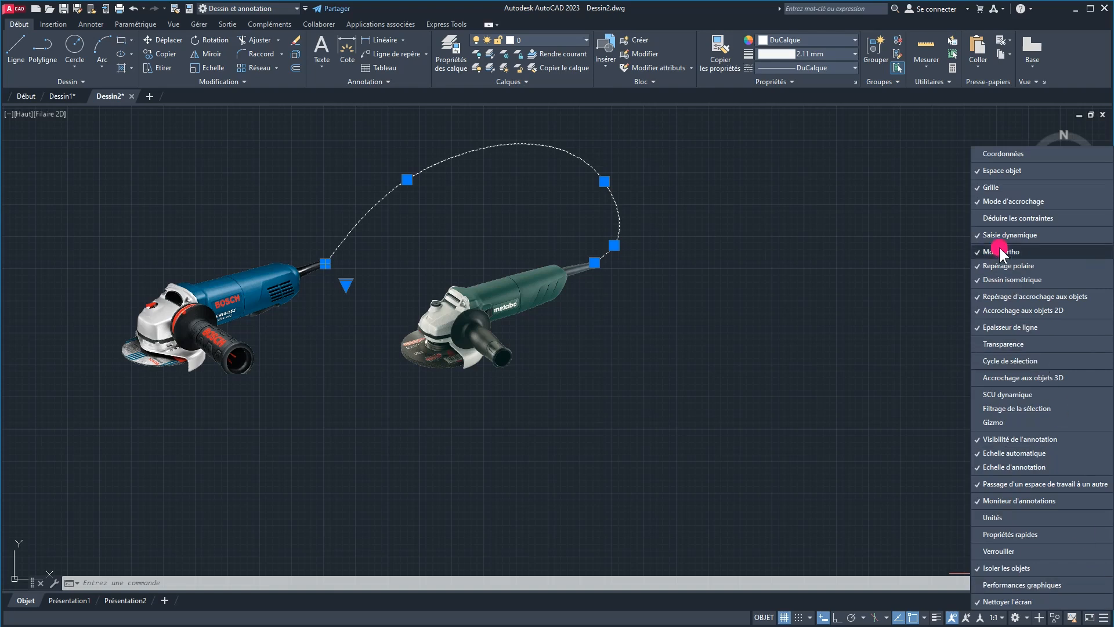
{"action": "left_click", "coordinate": [1034, 329]}
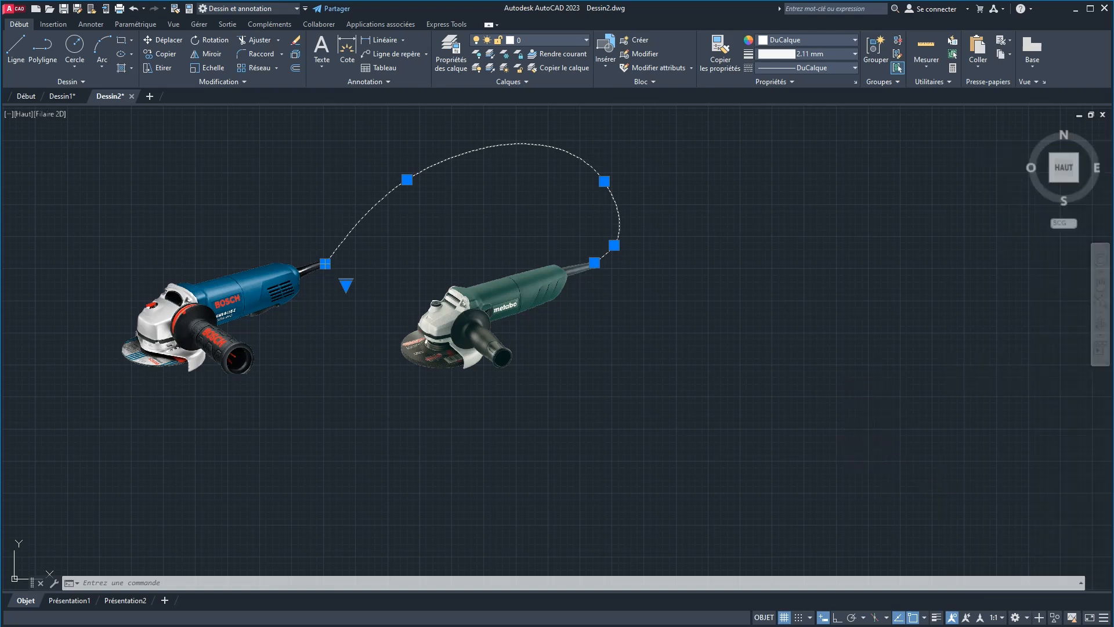
{"action": "left_click", "coordinate": [932, 617]}
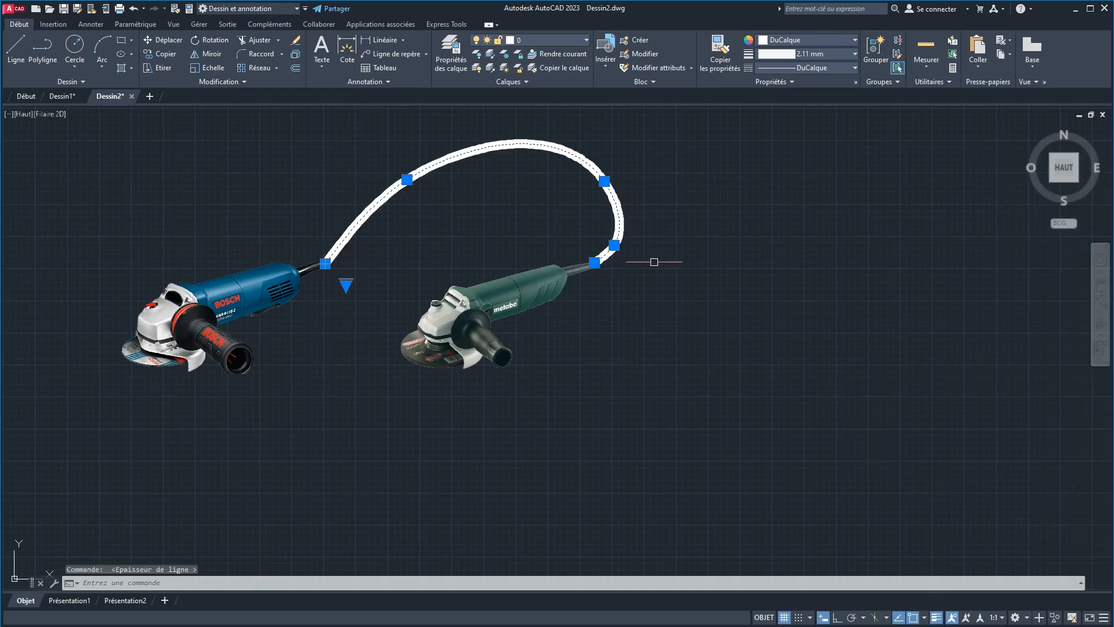
{"action": "key", "text": "Escape"}
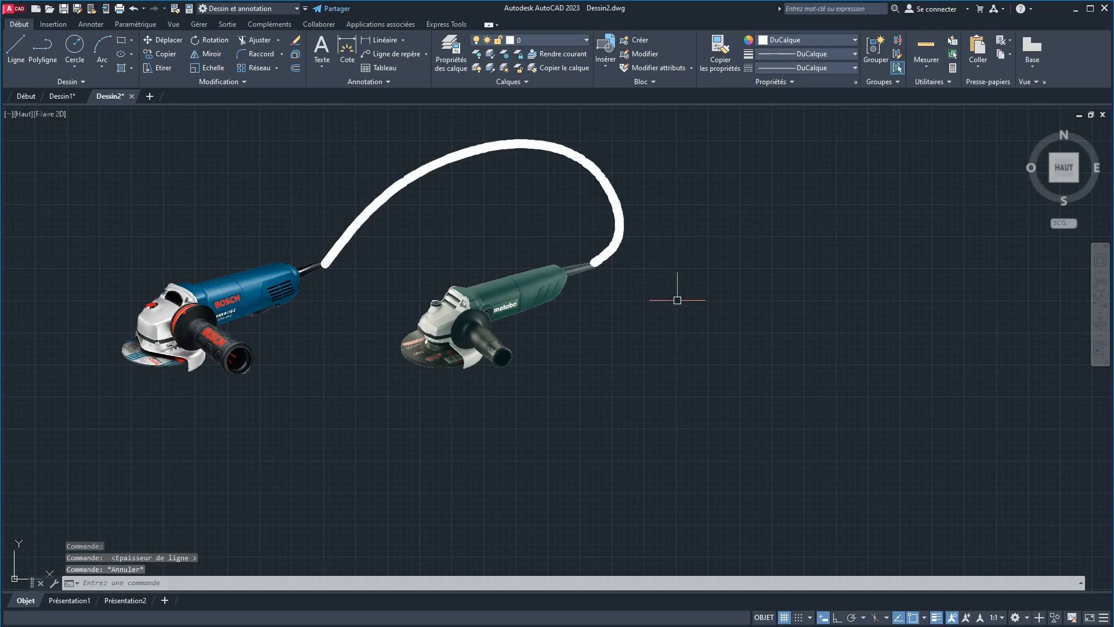
Step: Reshape the cable spline by moving its two upper fit points down into a flatter S-shaped curve
{"action": "left_click", "coordinate": [550, 145]}
{"action": "left_click", "coordinate": [604, 181]}
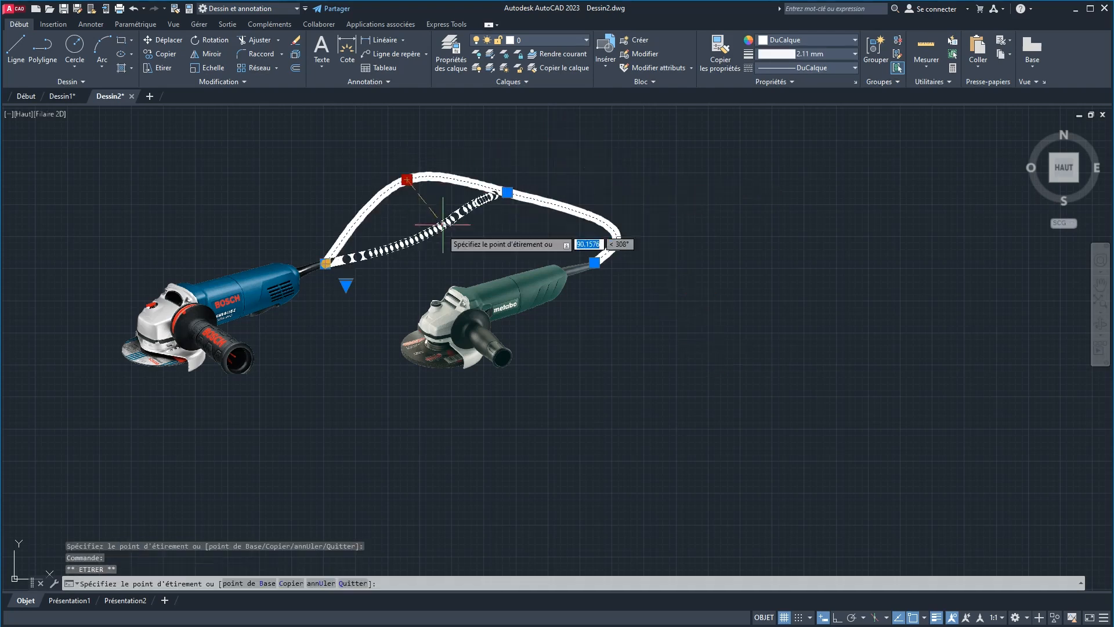
{"action": "left_click", "coordinate": [407, 246]}
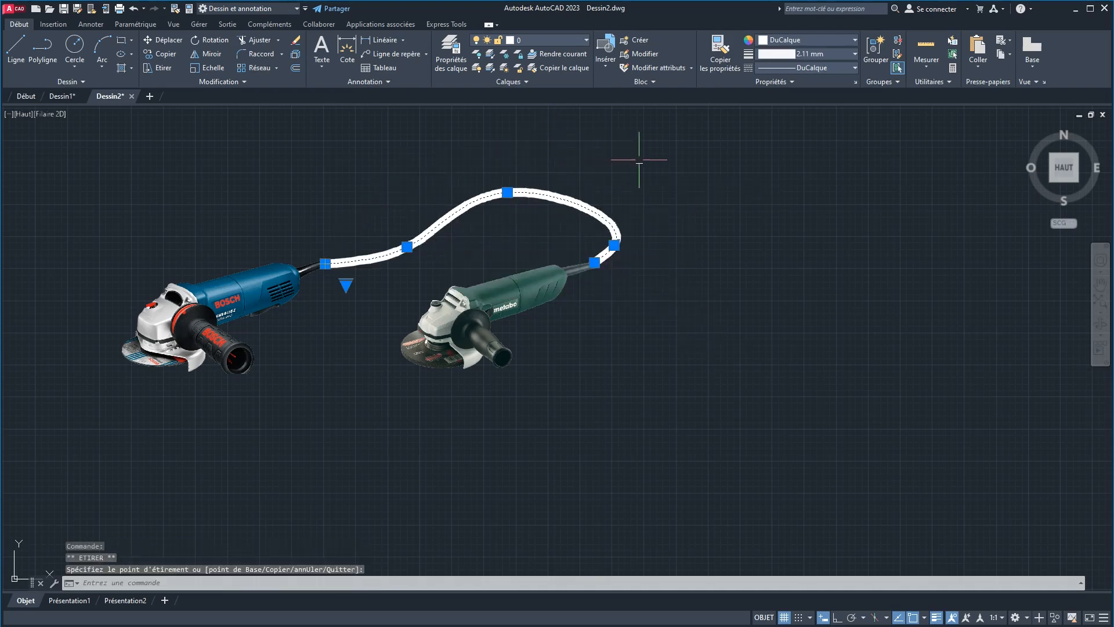
{"action": "key", "text": "Escape"}
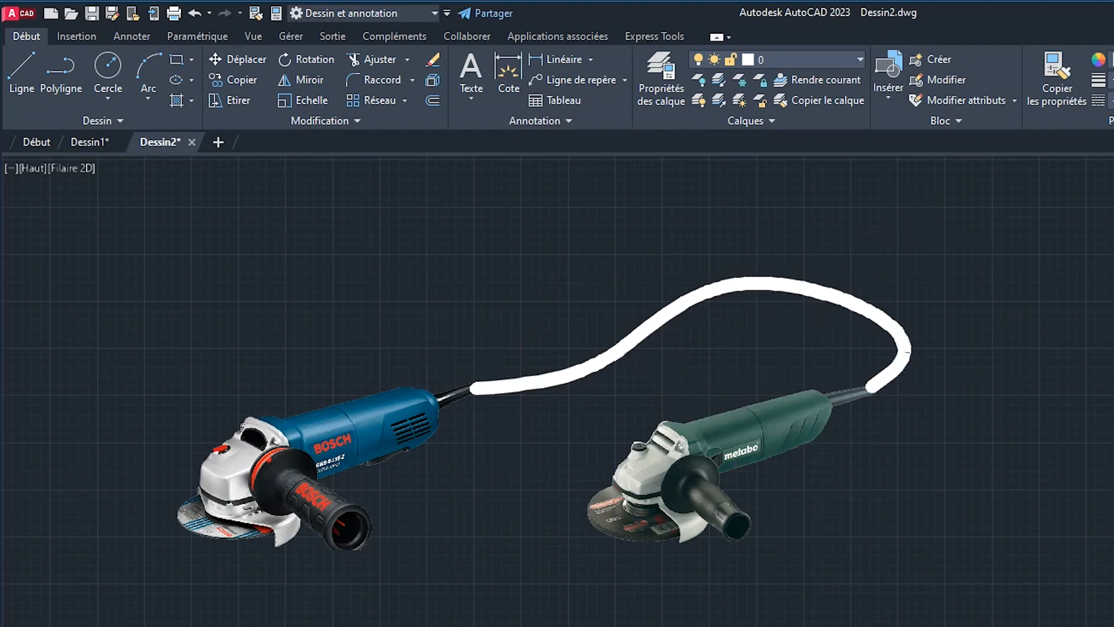
Step: Change the colour of the cable spline to green (Vert)
{"action": "left_click", "coordinate": [745, 284]}
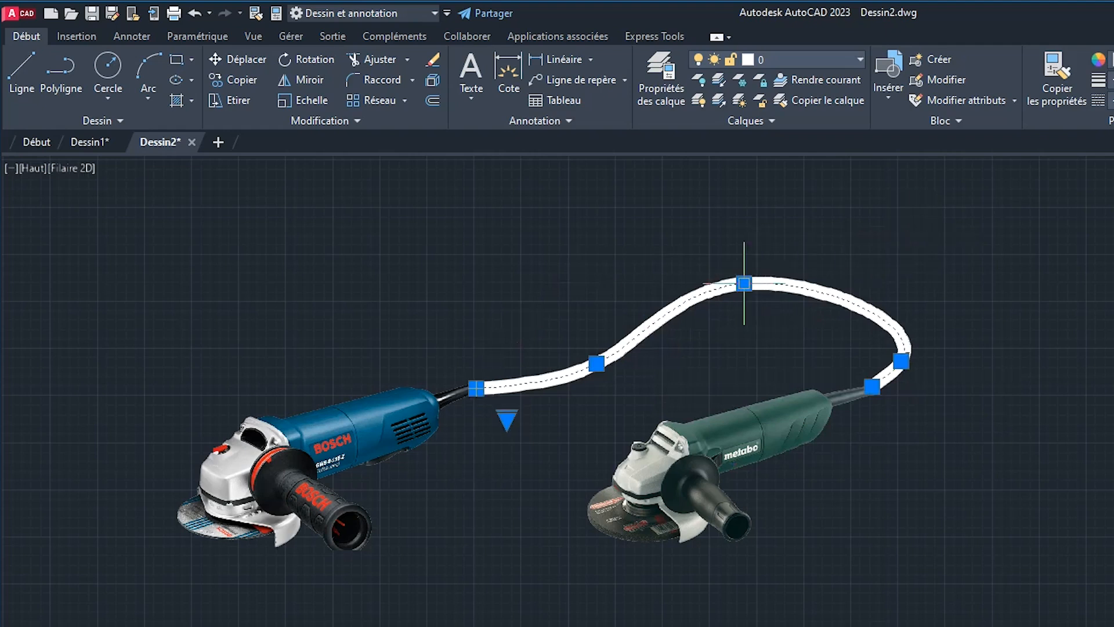
{"action": "left_click", "coordinate": [1110, 59]}
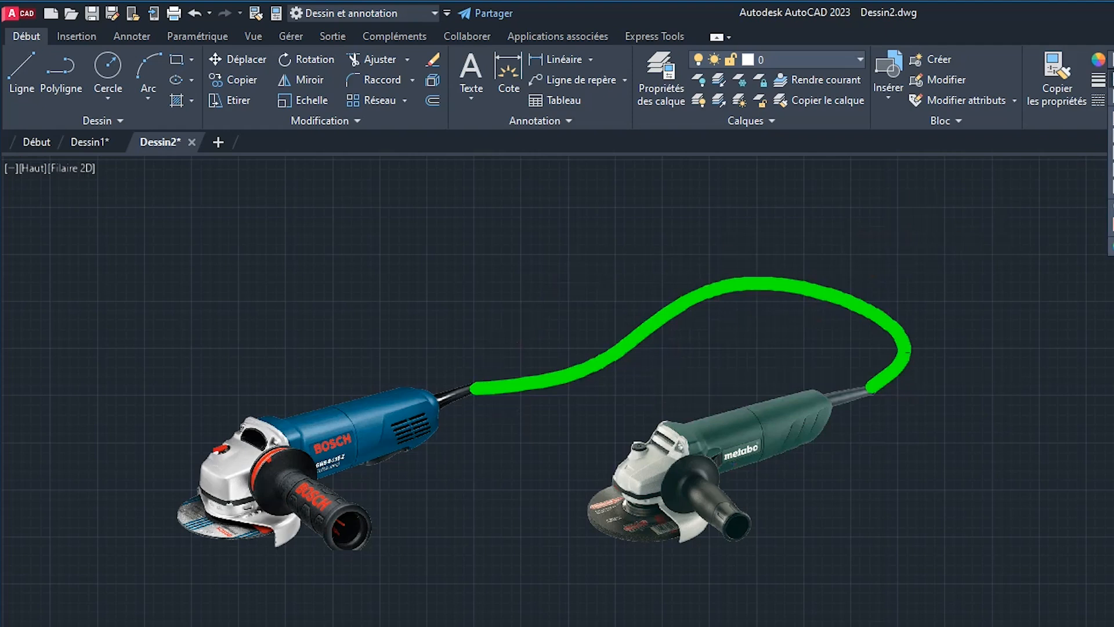
{"action": "left_click", "coordinate": [1110, 164]}
{"action": "key", "text": "Escape"}
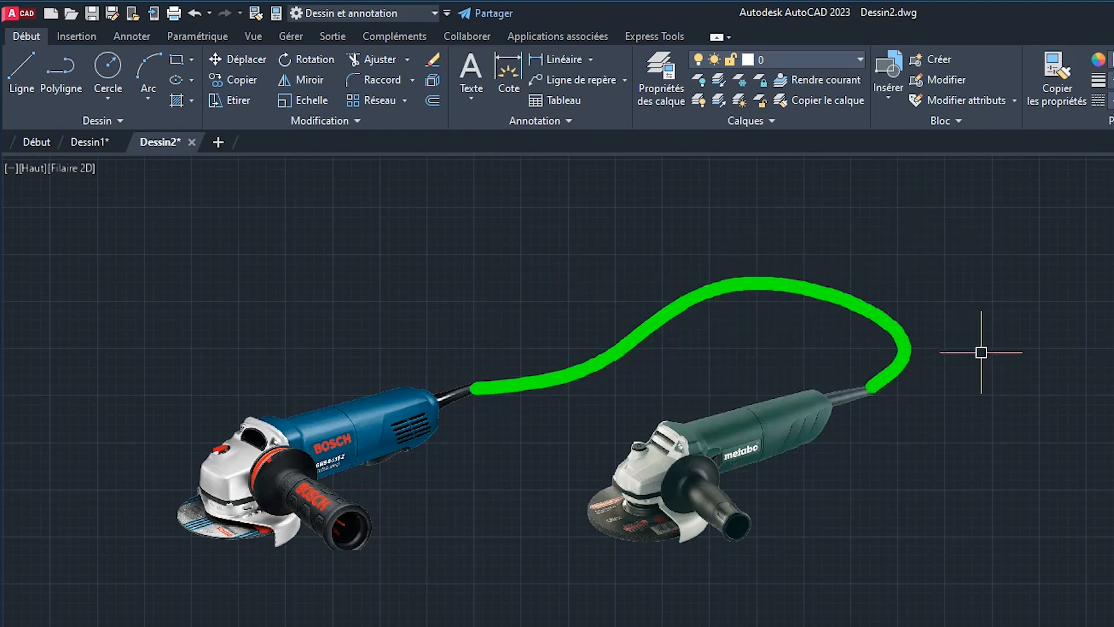
Step: Redefine the plot window around both grinders and the green cable, apply it to the layout, and preview the plot
{"action": "left_click", "coordinate": [173, 13]}
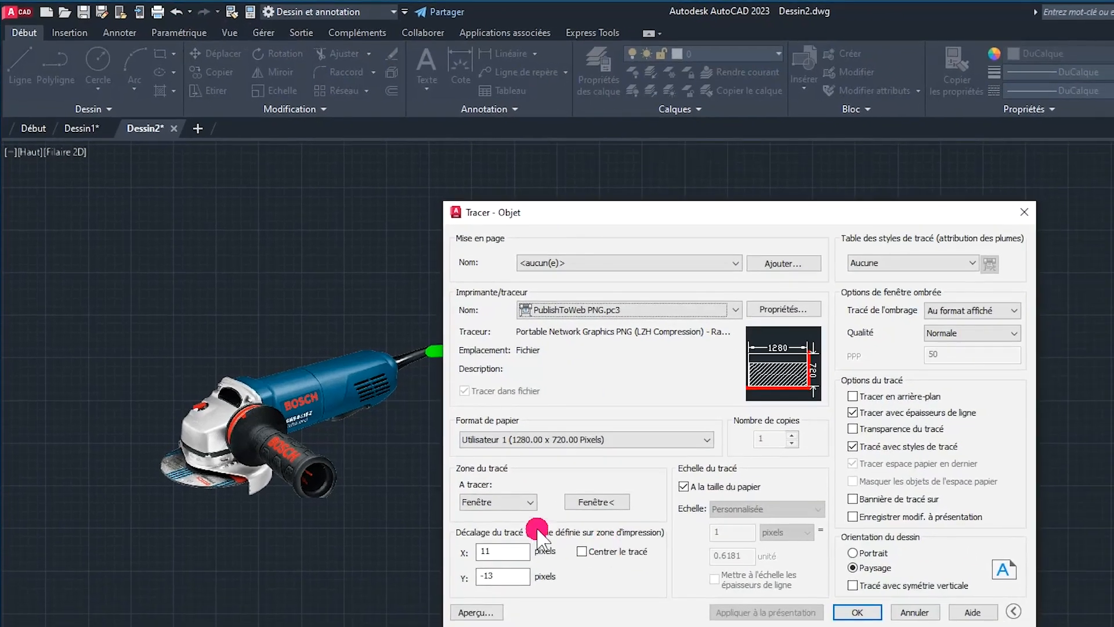
{"action": "left_click", "coordinate": [596, 501]}
{"action": "left_click", "coordinate": [157, 188]}
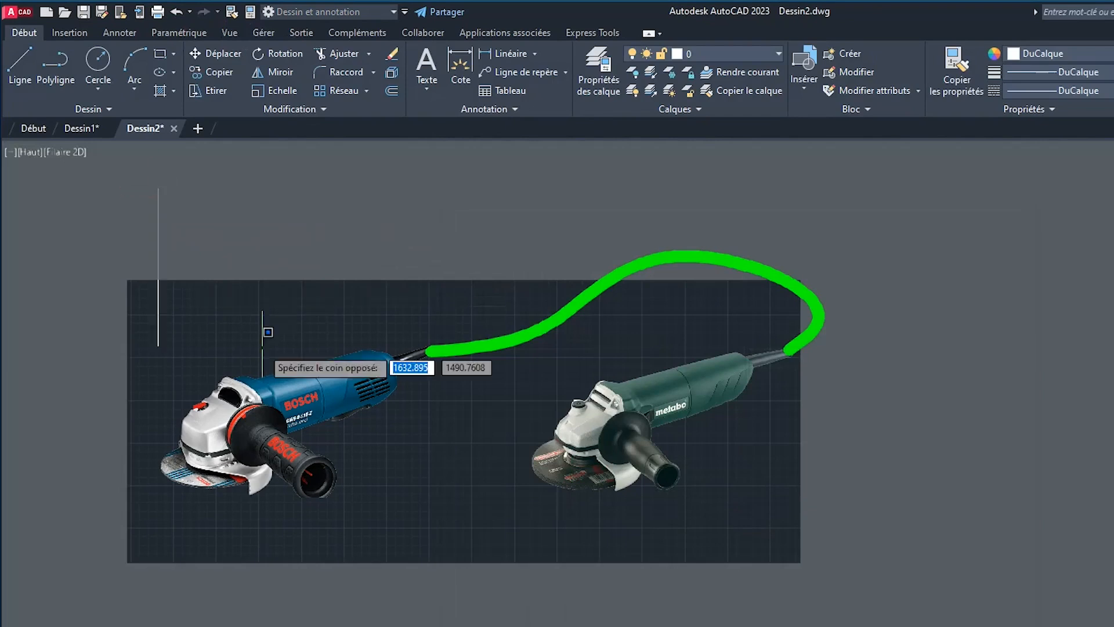
{"action": "left_click", "coordinate": [828, 543]}
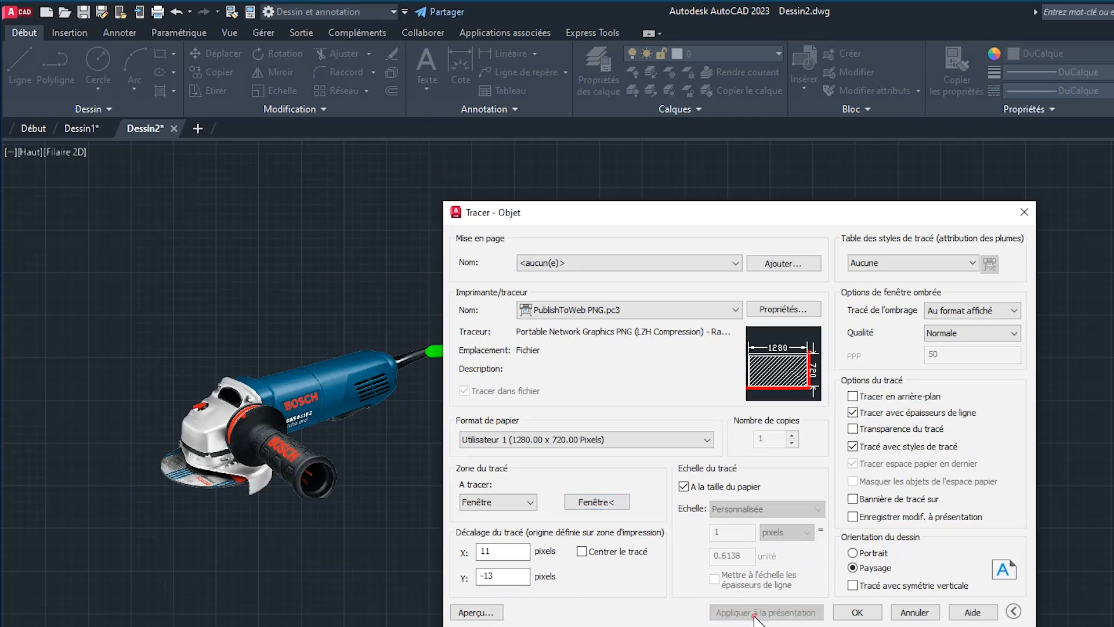
{"action": "left_click", "coordinate": [464, 613]}
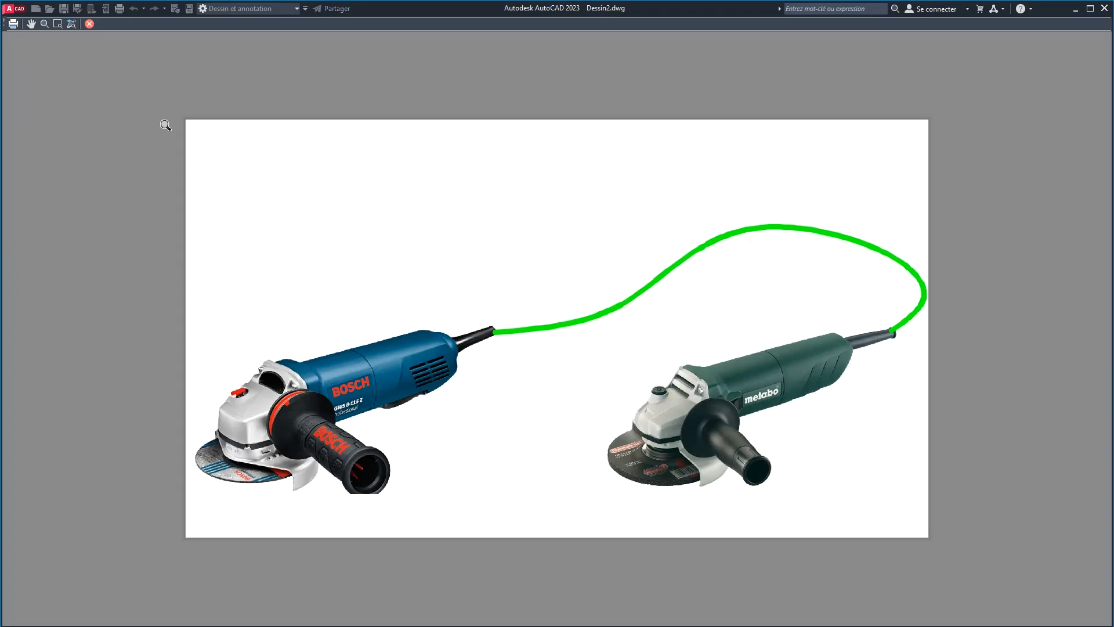
{"action": "left_click", "coordinate": [91, 23]}
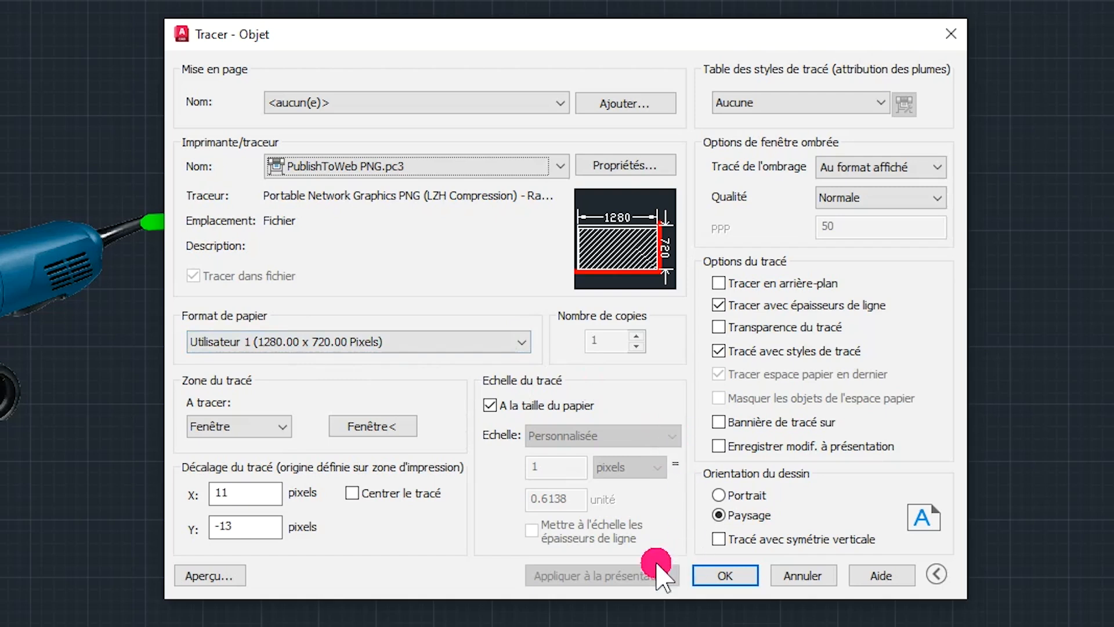
Step: Plot the window to the desktop as the PNG file Dessin2-Objet.png
{"action": "left_click", "coordinate": [725, 574]}
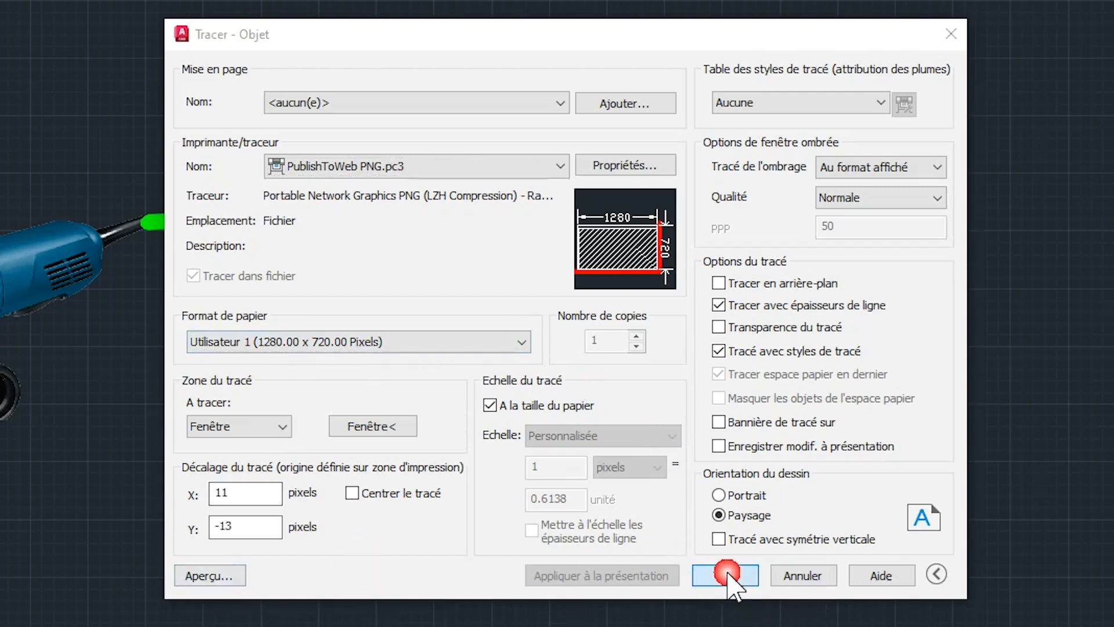
{"action": "left_click", "coordinate": [298, 252]}
{"action": "left_click", "coordinate": [300, 253]}
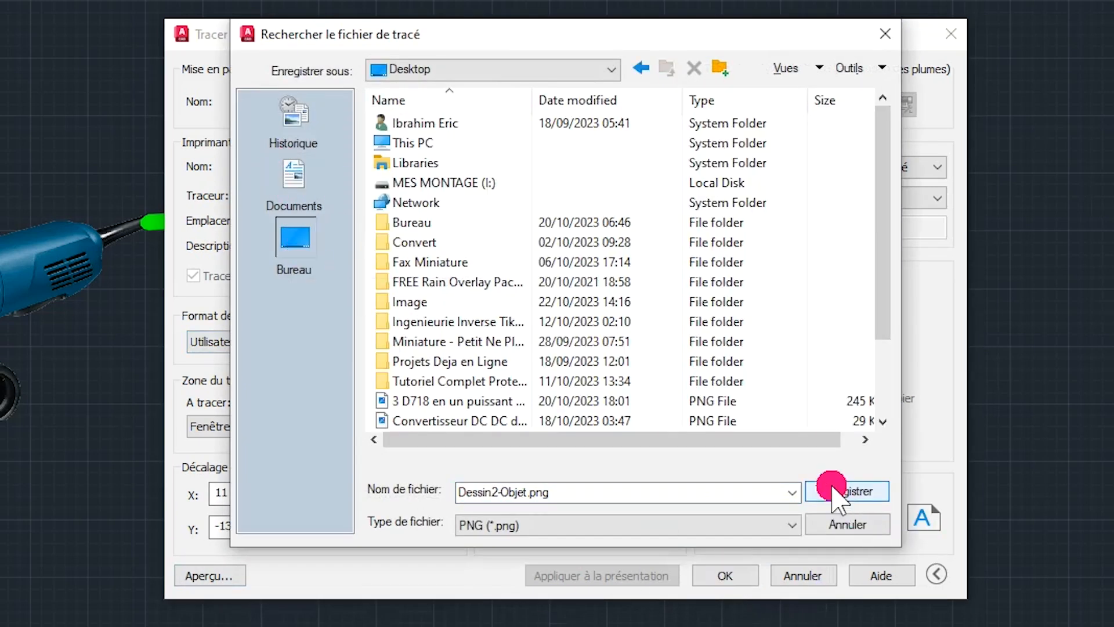
{"action": "left_click", "coordinate": [846, 493]}
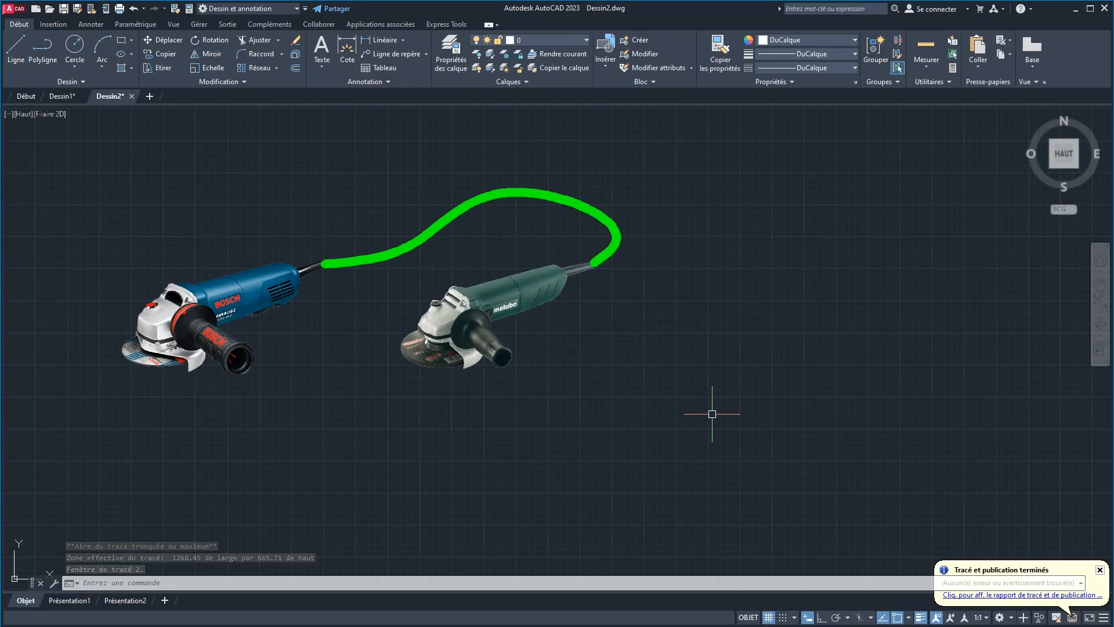
Step: Check the image dimensions of Dessin2-Objet.png in its desktop file properties, and return to AutoCAD
{"action": "left_click", "coordinate": [1074, 8]}
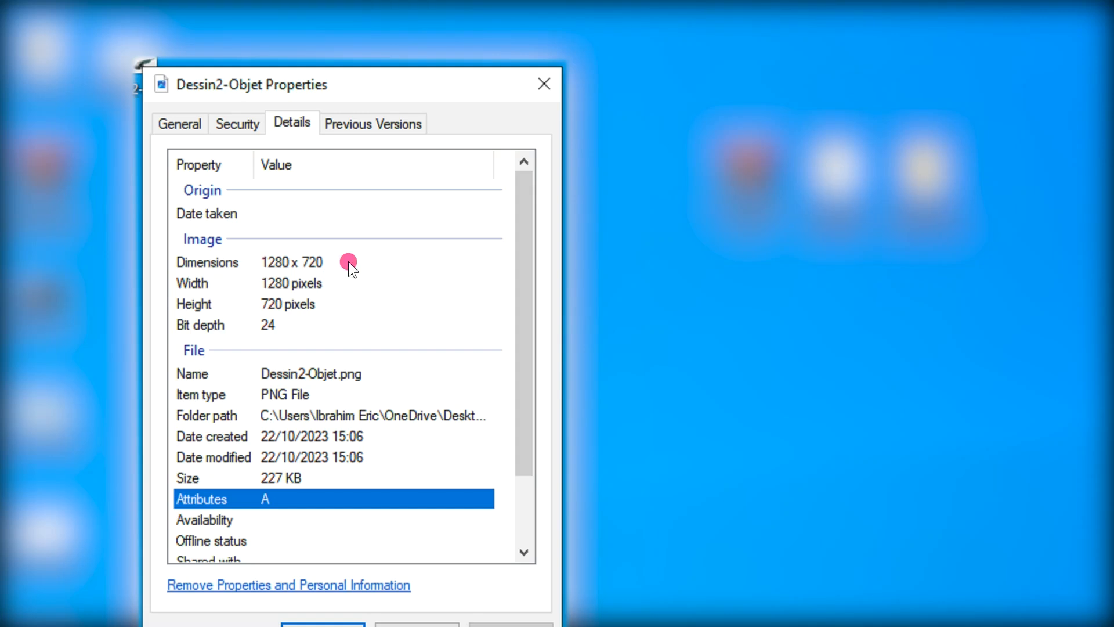
{"action": "left_click", "coordinate": [348, 262]}
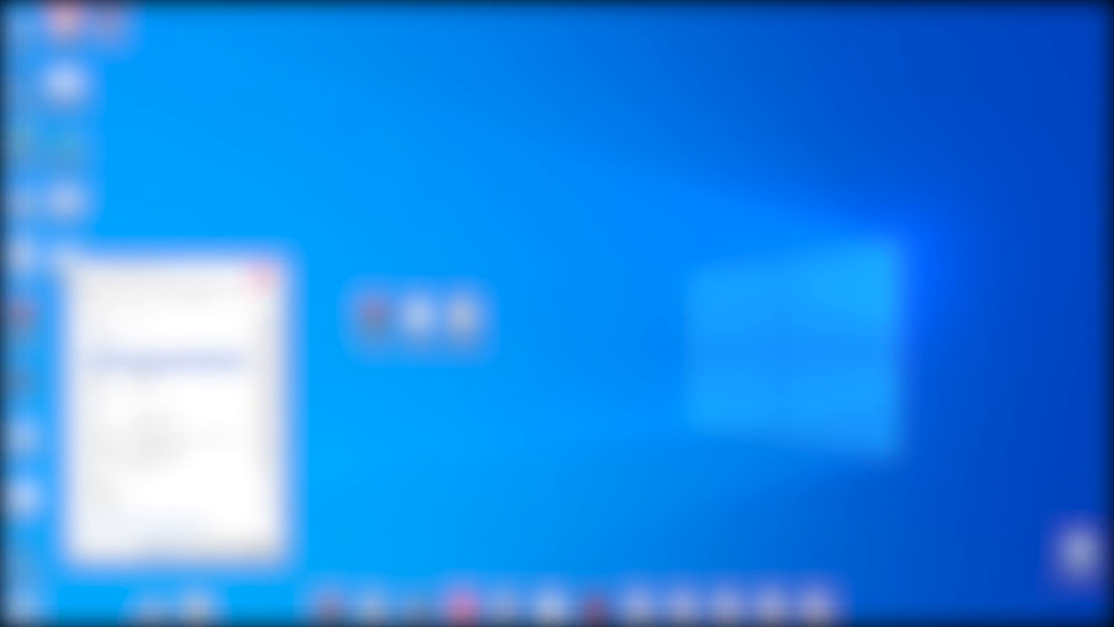
{"action": "left_click", "coordinate": [269, 274]}
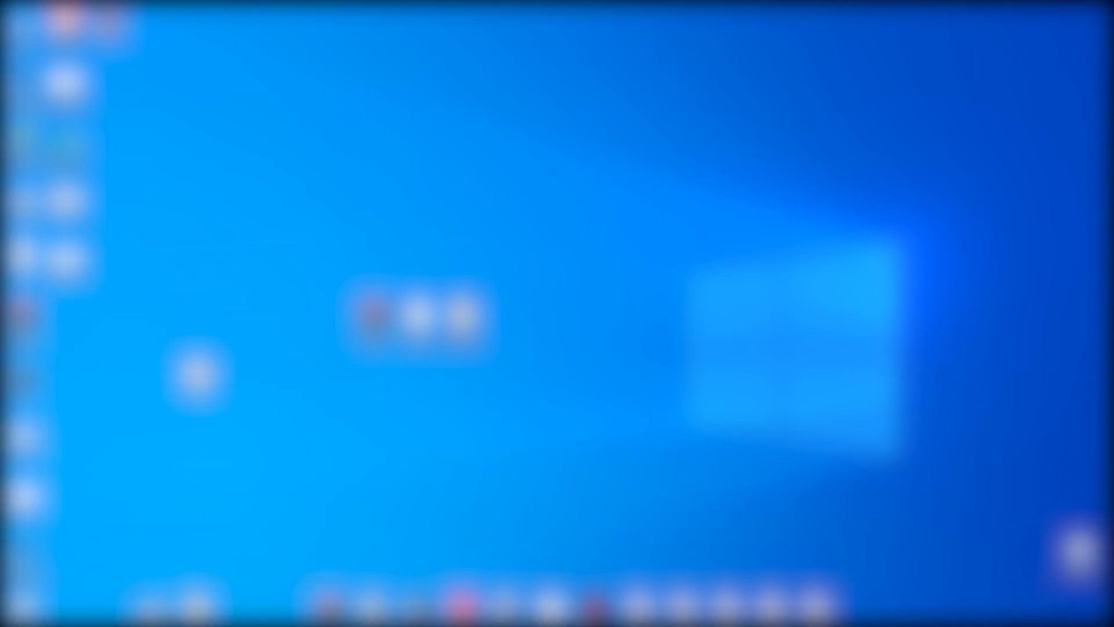
{"action": "mouse_move", "coordinate": [305, 624]}
{"action": "left_click", "coordinate": [350, 620]}
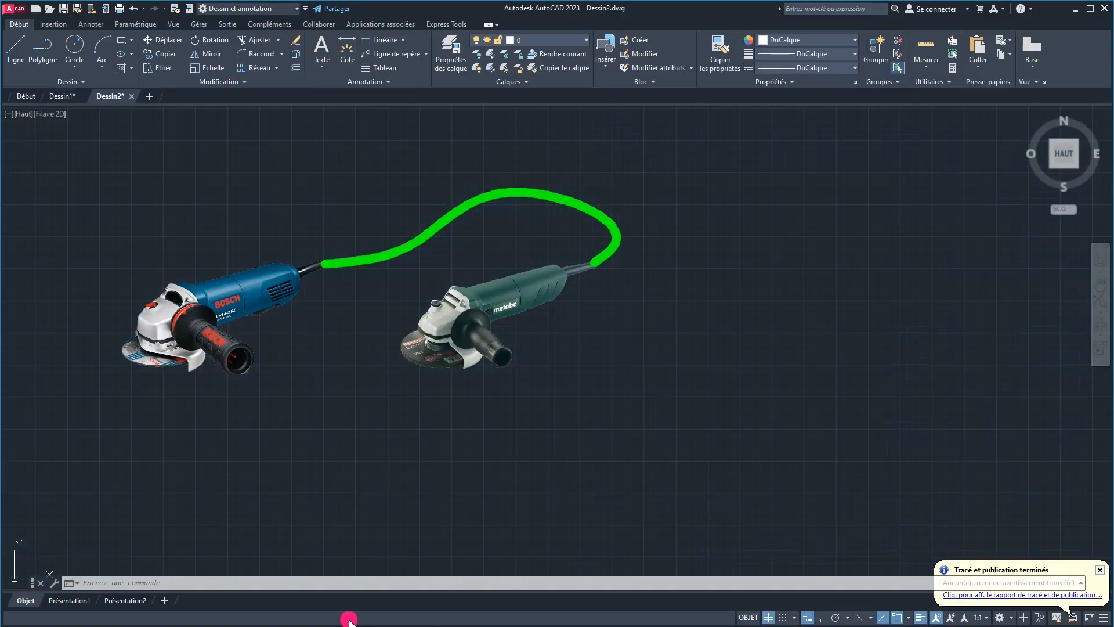
Step: Look at the coloured cables in the Dessin1 example drawing, and check the green cable back in Dessin2
{"action": "left_click", "coordinate": [61, 96]}
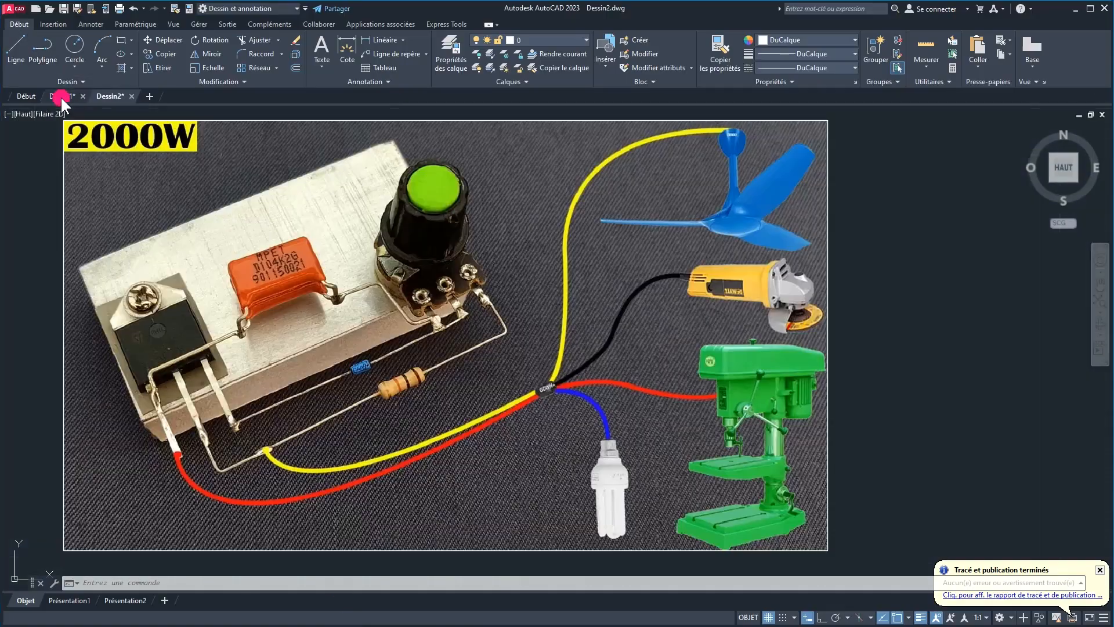
{"action": "left_click", "coordinate": [111, 96]}
{"action": "left_click", "coordinate": [363, 257]}
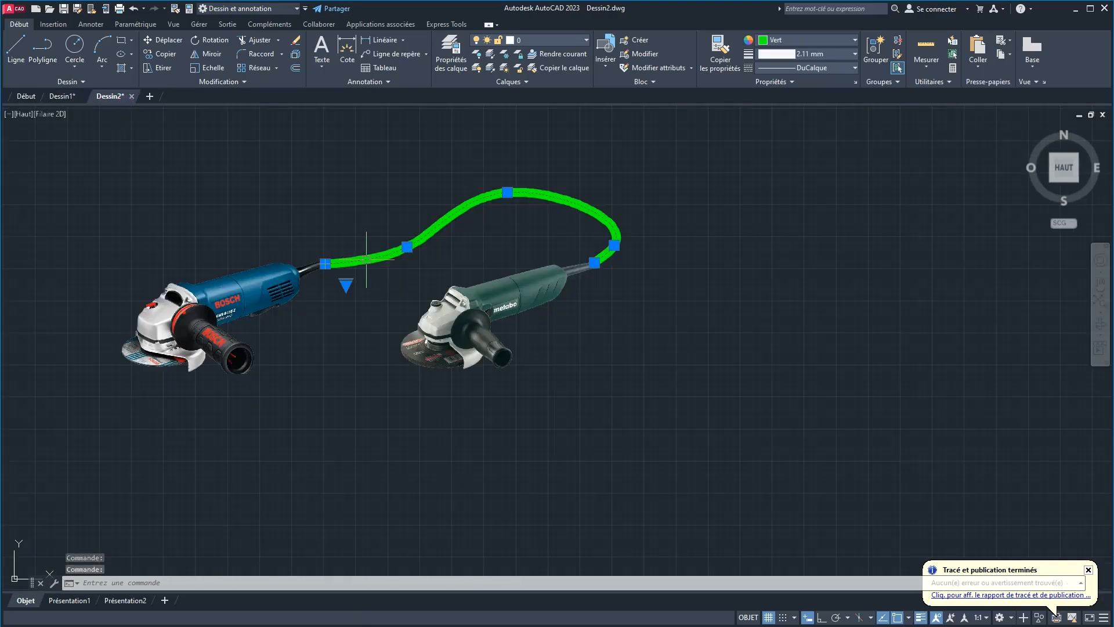
{"action": "key", "text": "Escape"}
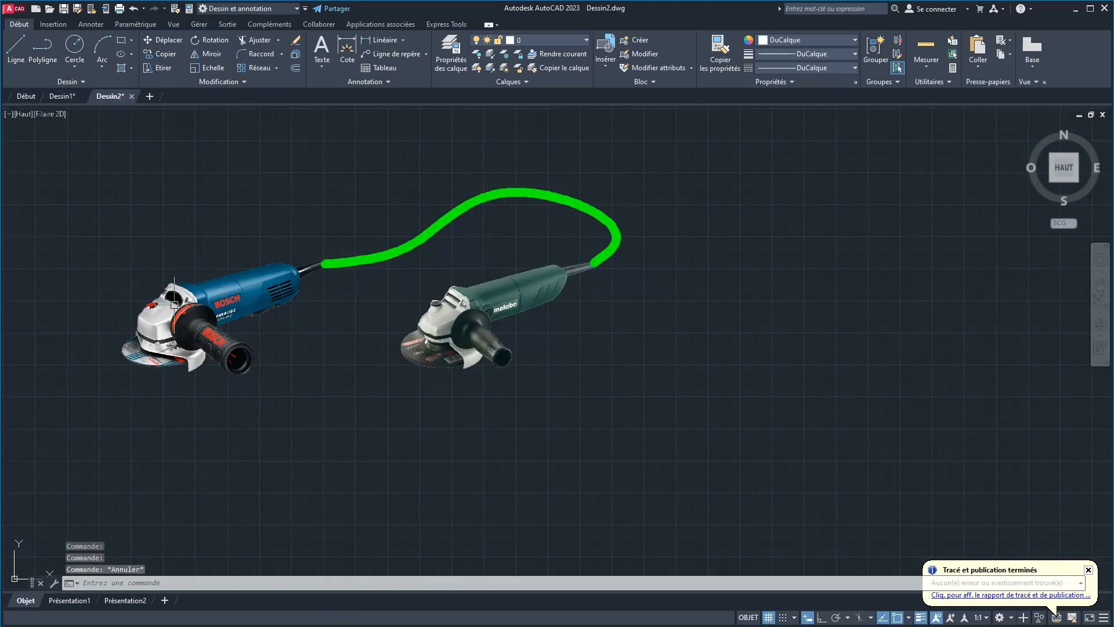
Step: Draw a freeform spline from above the Bosch grinder, down between the tools, around the Metabo grinder, and ending above it
{"action": "type", "text": "SPL"}
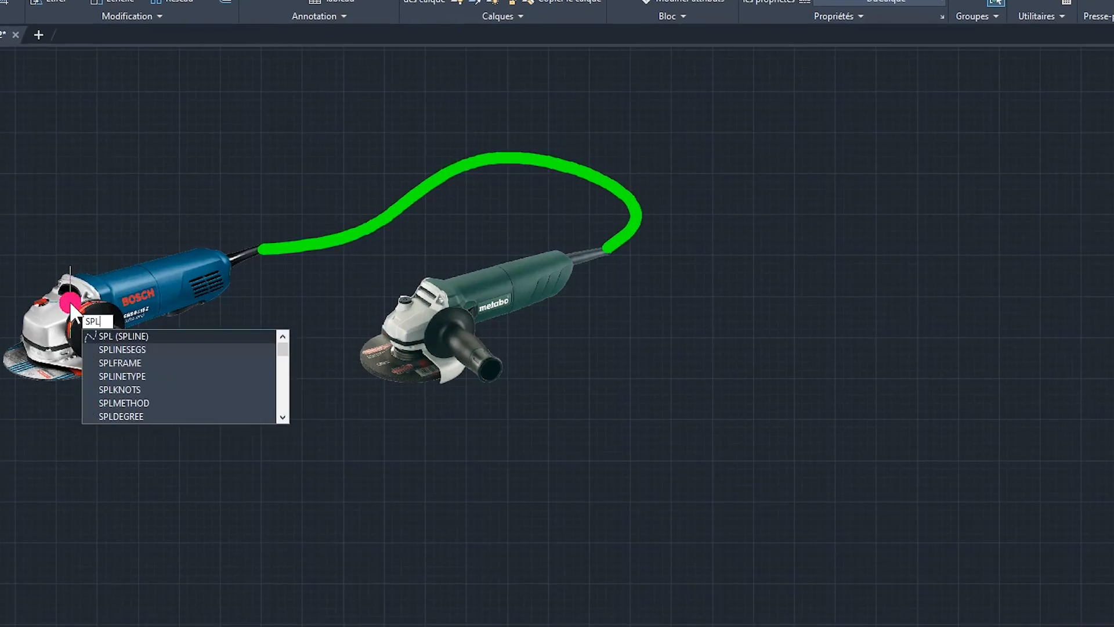
{"action": "key", "text": "Return"}
{"action": "left_click", "coordinate": [122, 187]}
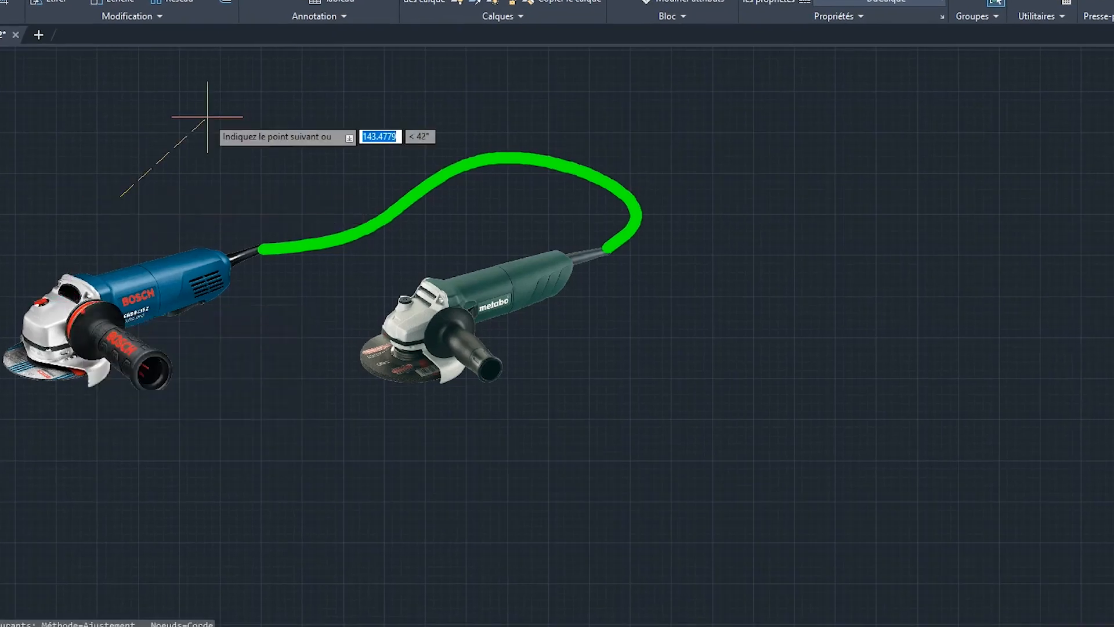
{"action": "left_click", "coordinate": [224, 112]}
{"action": "left_click", "coordinate": [346, 163]}
{"action": "left_click", "coordinate": [284, 359]}
{"action": "left_click", "coordinate": [383, 487]}
{"action": "left_click", "coordinate": [668, 436]}
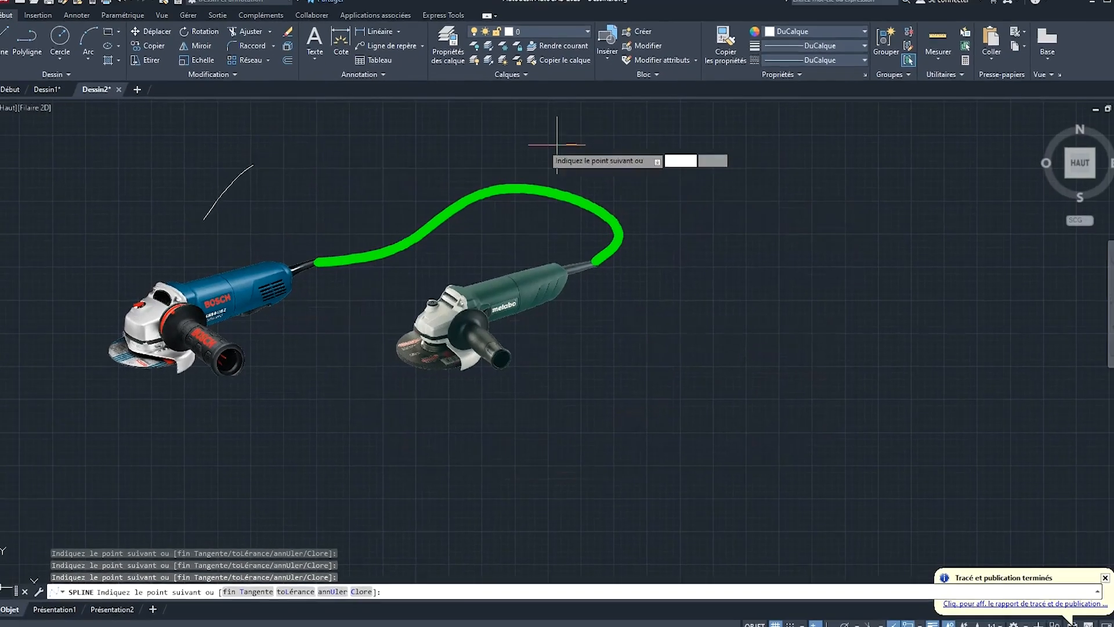
{"action": "right_click", "coordinate": [522, 139]}
{"action": "left_click", "coordinate": [552, 146]}
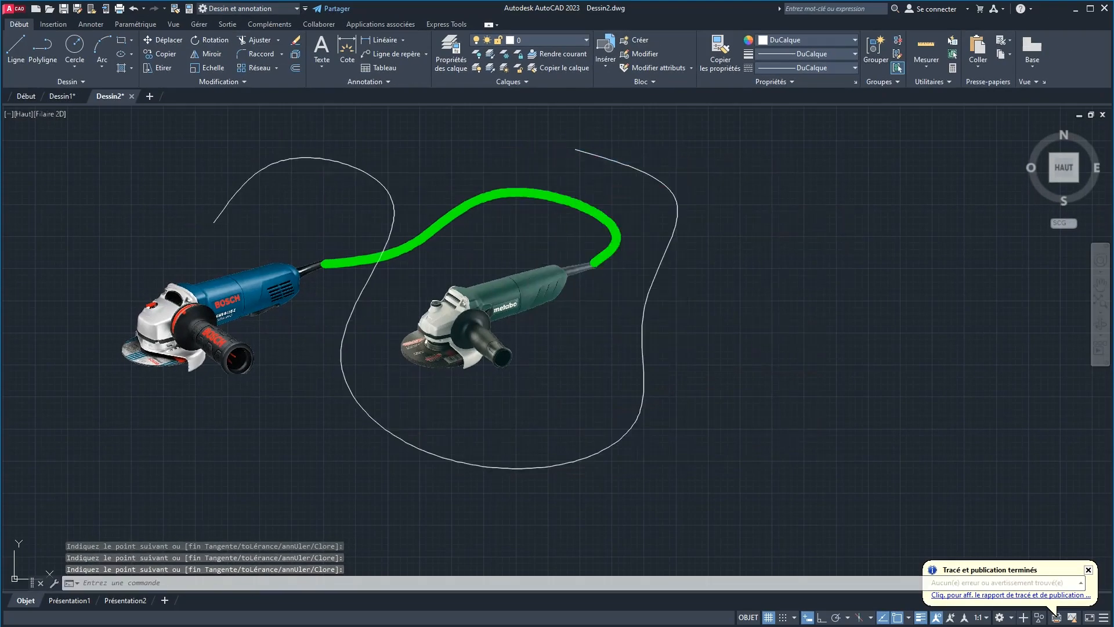
Step: Set the new spline running between and around the two grinders to a lineweight of 2.11 mm
{"action": "left_click", "coordinate": [628, 167]}
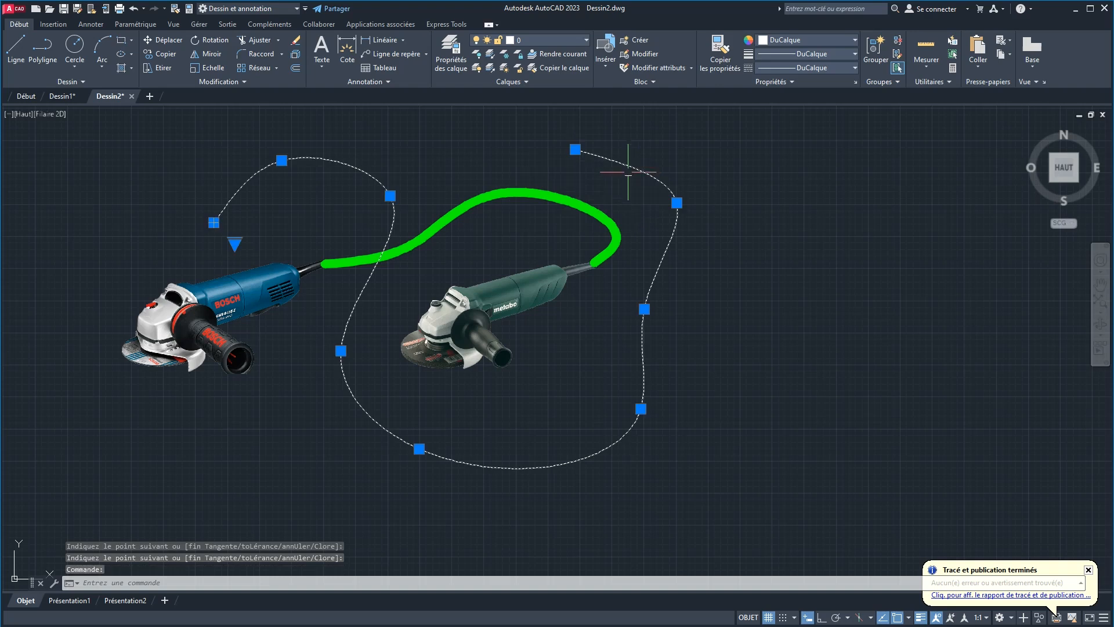
{"action": "left_click", "coordinate": [792, 55]}
{"action": "left_click", "coordinate": [782, 266]}
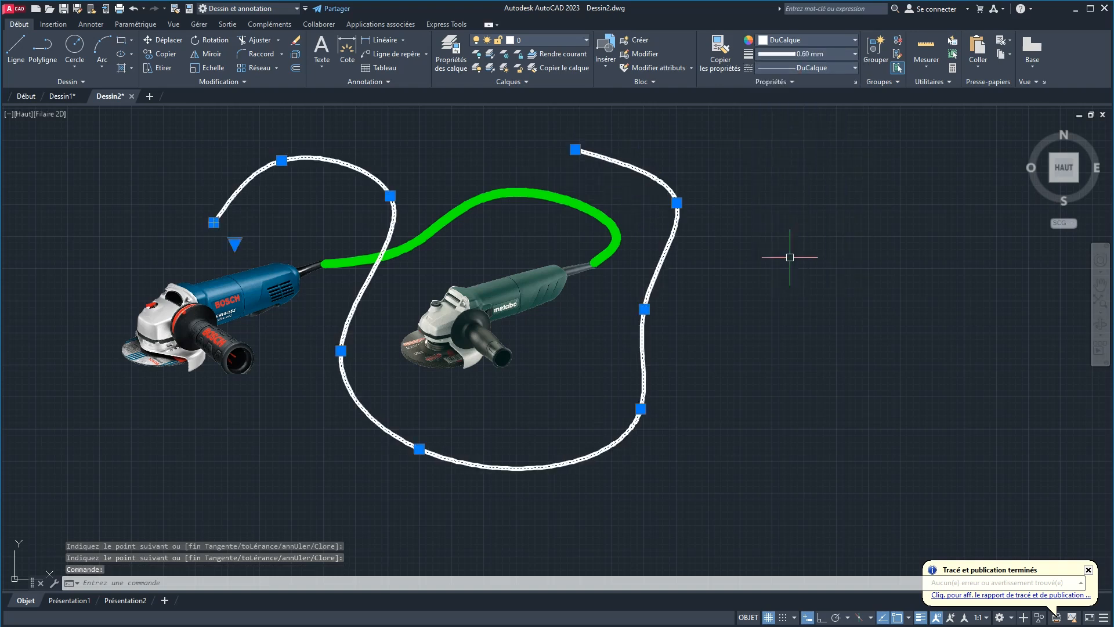
{"action": "left_click", "coordinate": [803, 51]}
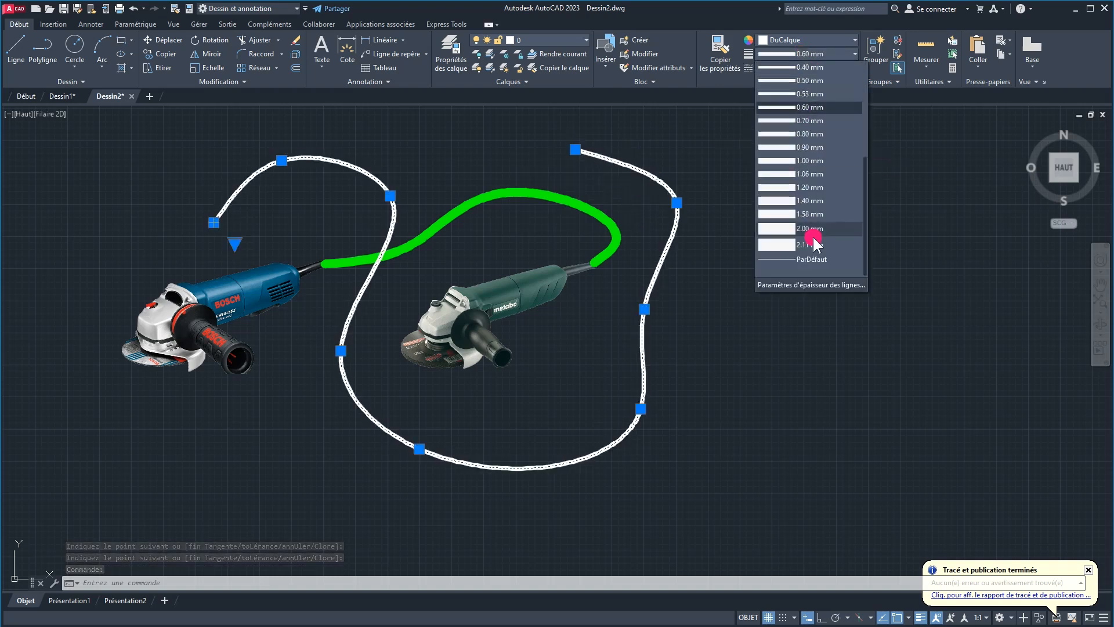
{"action": "left_click", "coordinate": [778, 243]}
{"action": "key", "text": "Escape"}
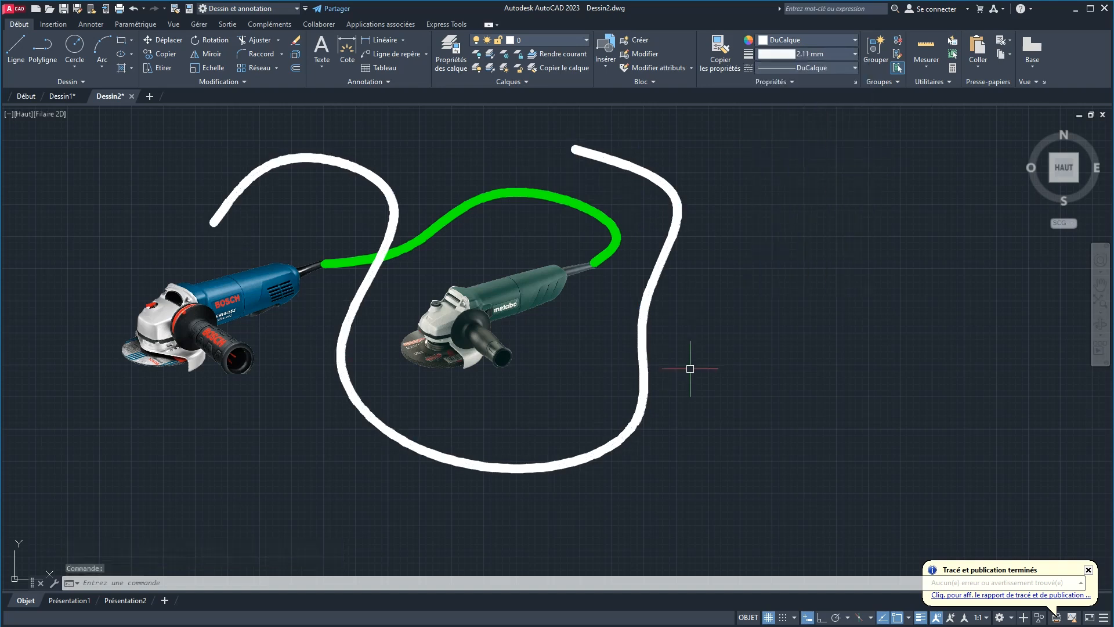
Step: Draw a freeform spline from beyond the Metabo grinder, passing below both tools, and ending beside the Bosch grinder's disc
{"action": "key", "text": "Return"}
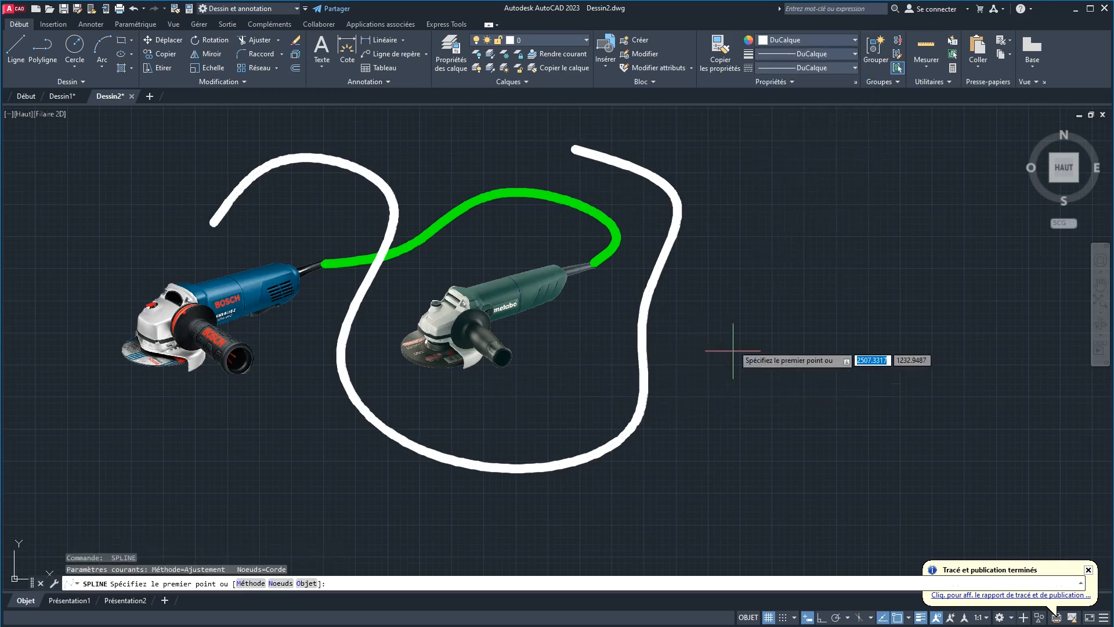
{"action": "left_click", "coordinate": [730, 330]}
{"action": "left_click", "coordinate": [580, 403]}
{"action": "left_click", "coordinate": [398, 410]}
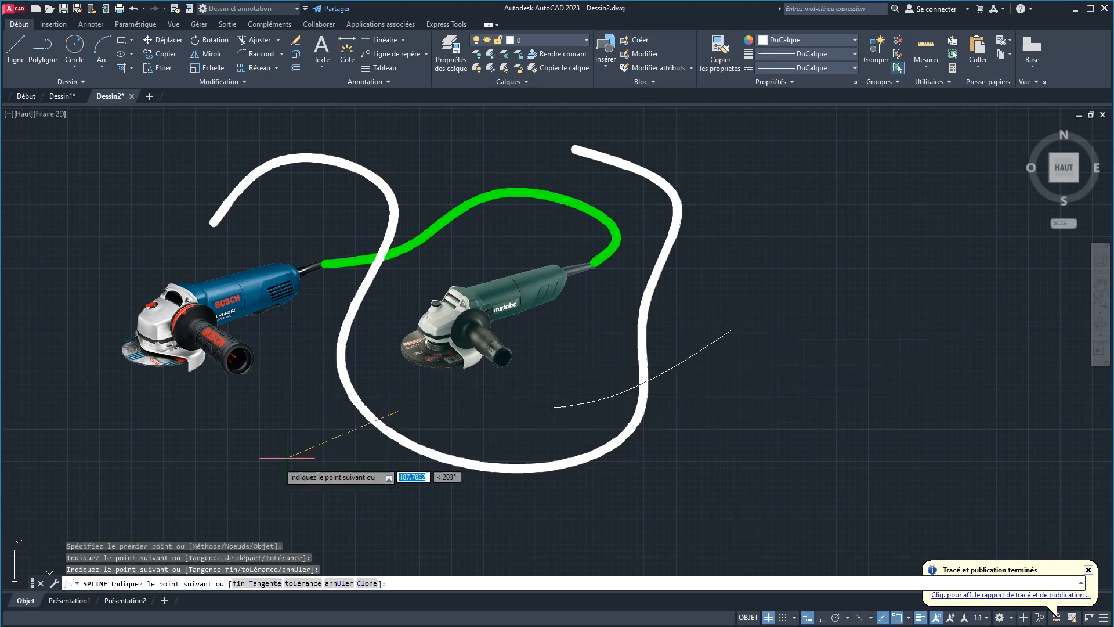
{"action": "left_click", "coordinate": [276, 461]}
{"action": "left_click", "coordinate": [97, 418]}
{"action": "left_click", "coordinate": [88, 272]}
{"action": "right_click", "coordinate": [119, 222]}
{"action": "left_click", "coordinate": [142, 227]}
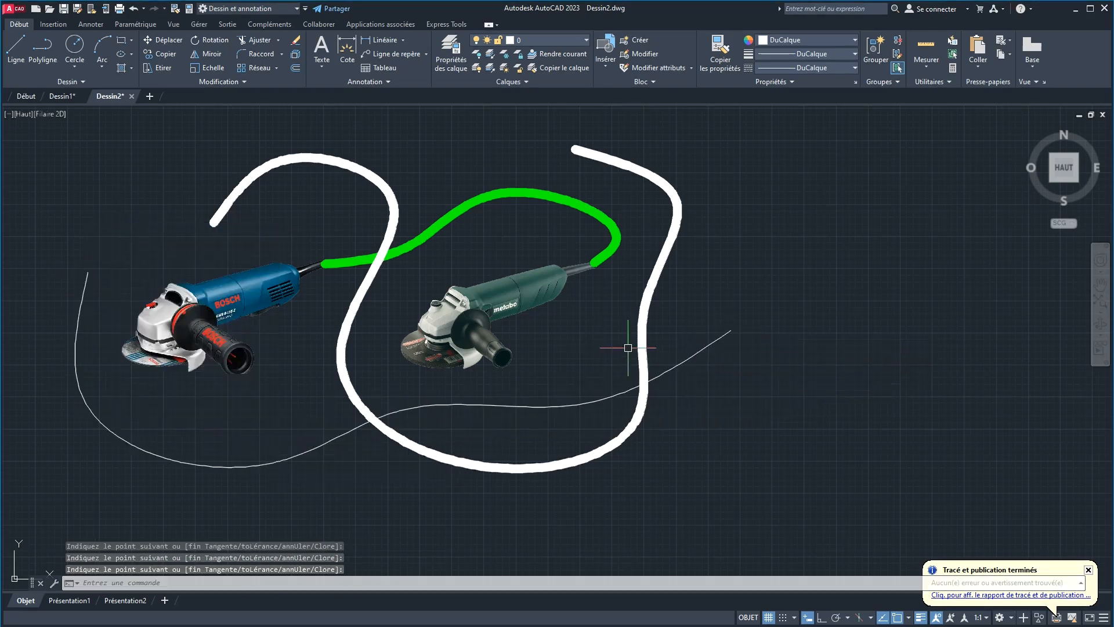
Step: Give the spline running below both grinders a 2.11 mm lineweight and the colour red
{"action": "left_click", "coordinate": [617, 397]}
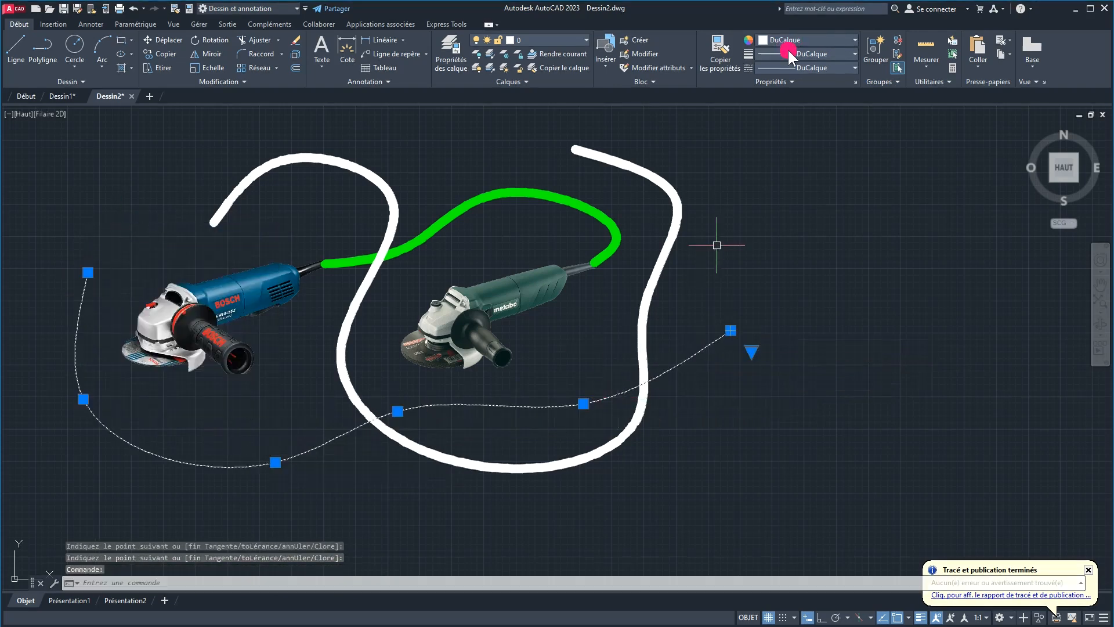
{"action": "left_click", "coordinate": [788, 50]}
{"action": "scroll", "coordinate": [784, 264], "scroll_direction": "down", "scroll_amount": 5}
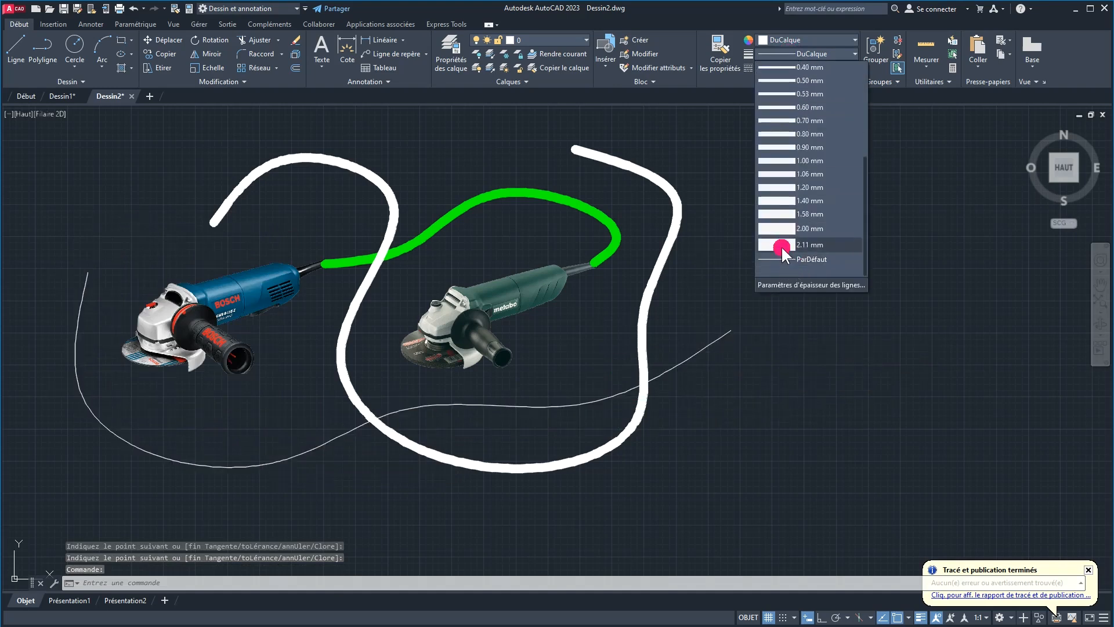
{"action": "left_click", "coordinate": [781, 244]}
{"action": "left_click", "coordinate": [767, 38]}
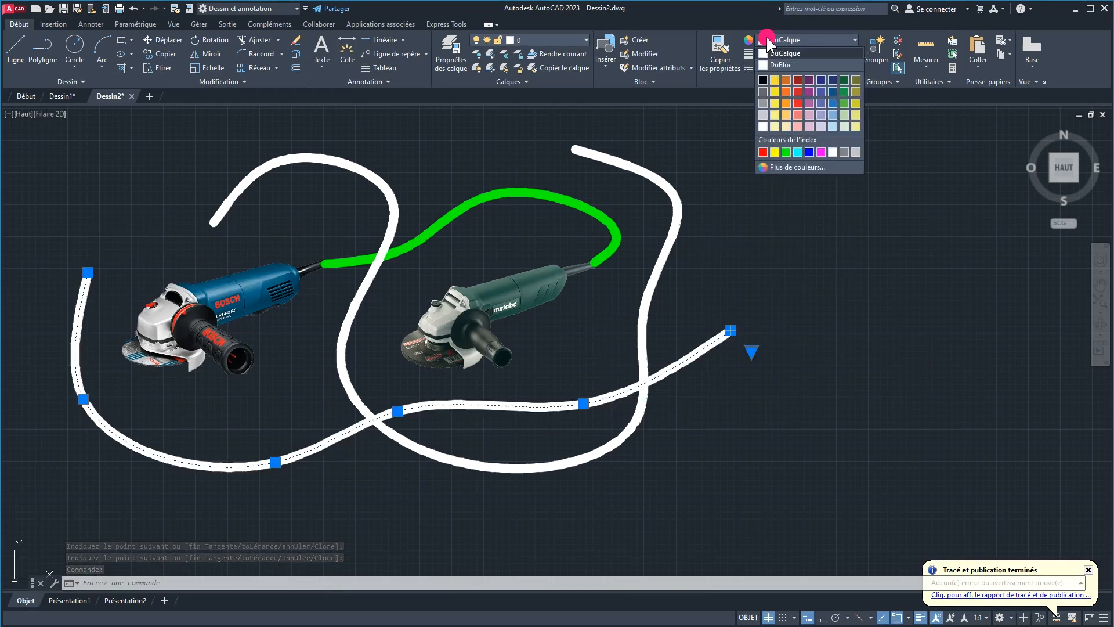
{"action": "left_click", "coordinate": [762, 152]}
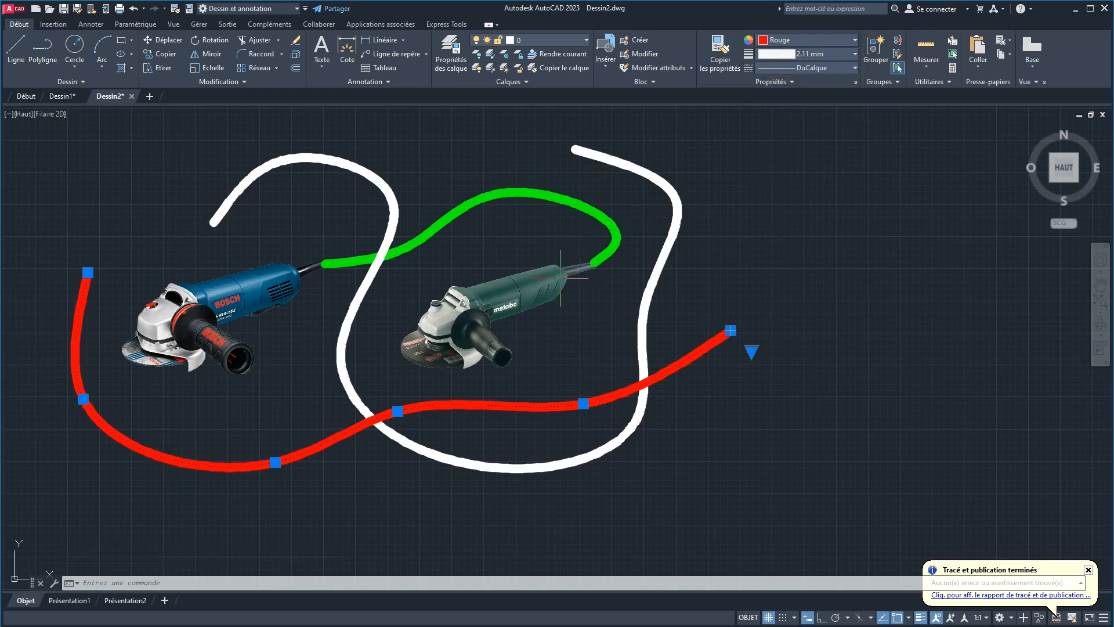
{"action": "key", "text": "Escape"}
Step: Change the colour of the thick white spline to yellow
{"action": "left_click", "coordinate": [358, 311]}
{"action": "left_click", "coordinate": [351, 312]}
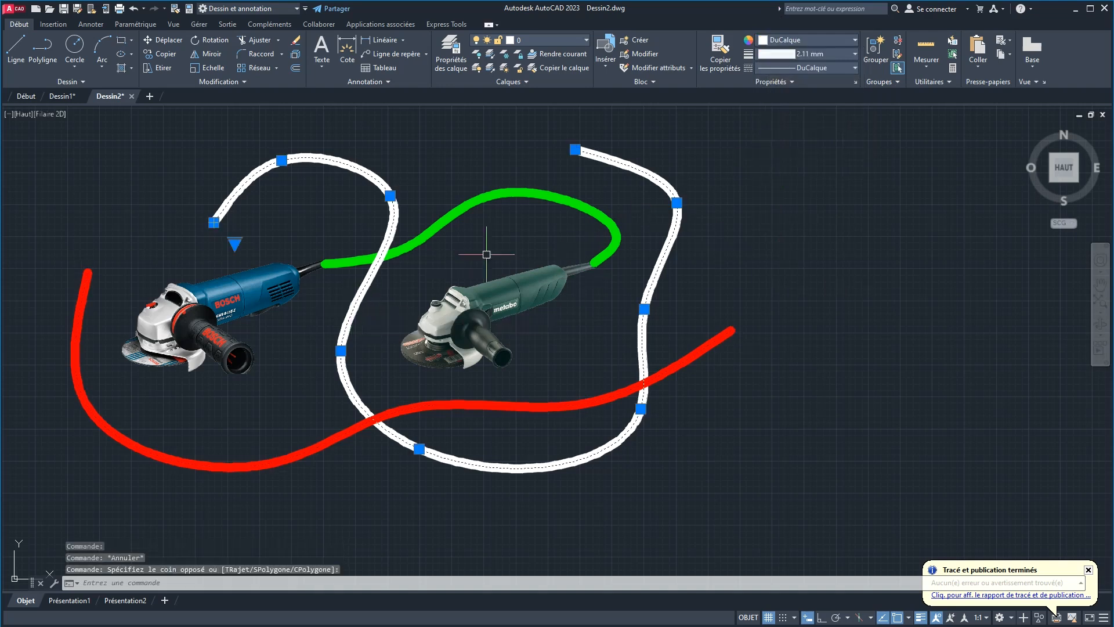
{"action": "left_click", "coordinate": [779, 38]}
{"action": "left_click", "coordinate": [774, 152]}
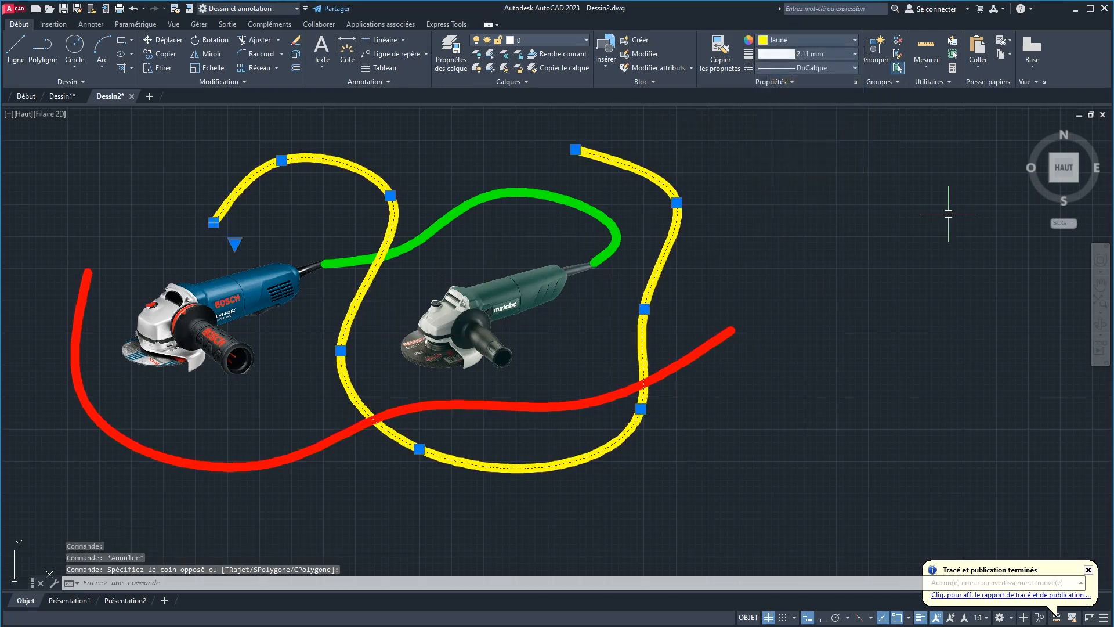
{"action": "key", "text": "Escape"}
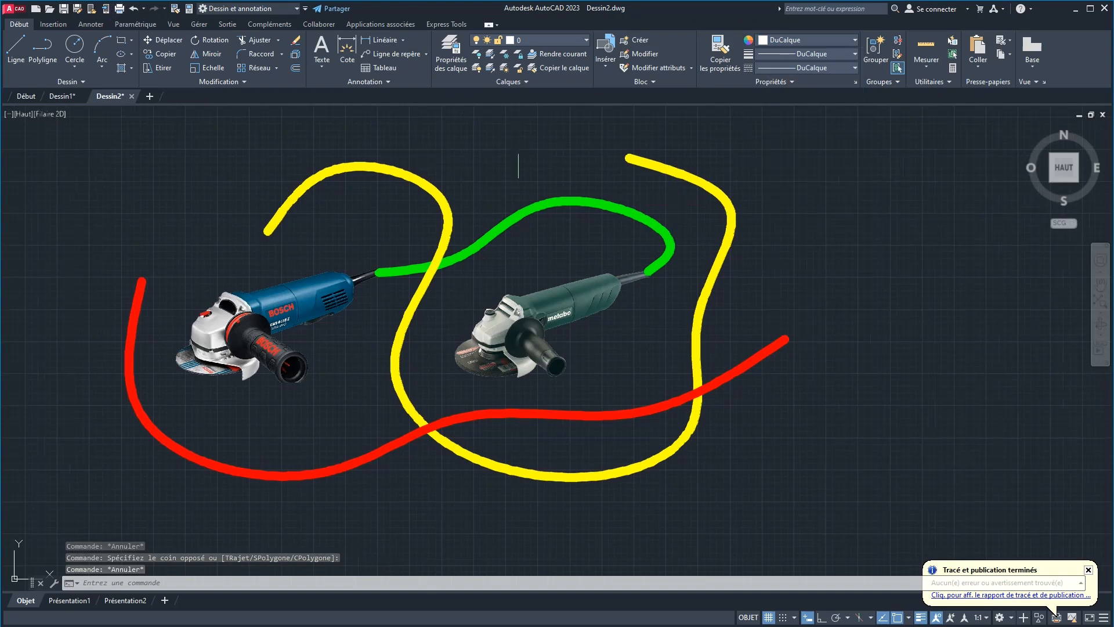
Step: Set the plot window around both grinders and all three cables, apply it to the layout, and preview the plot
{"action": "left_click", "coordinate": [119, 9]}
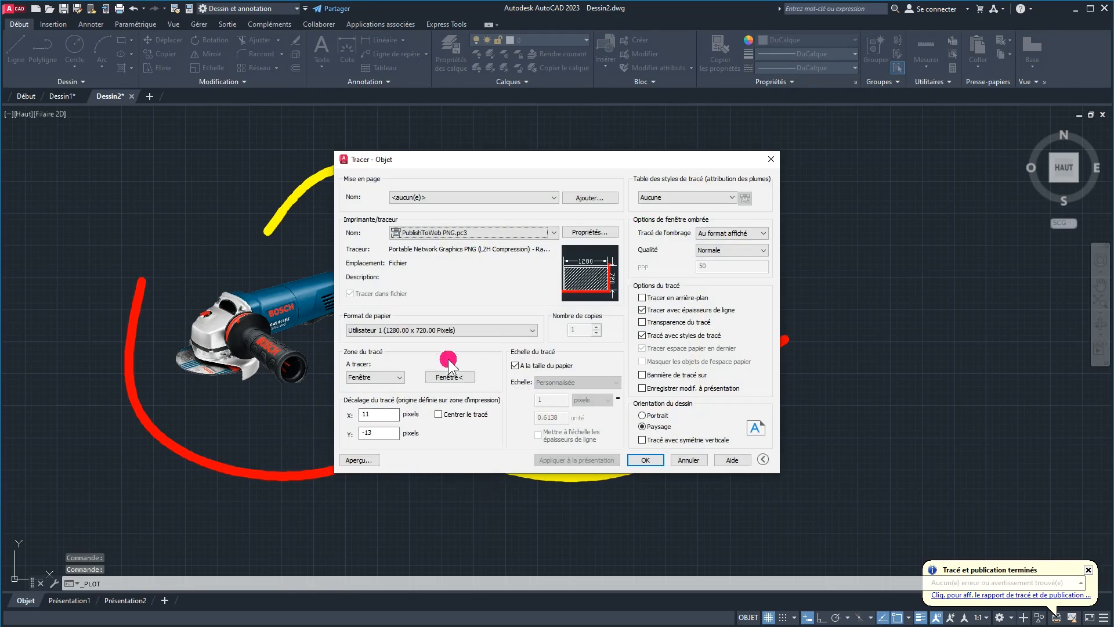
{"action": "left_click", "coordinate": [448, 377]}
{"action": "left_click", "coordinate": [108, 131]}
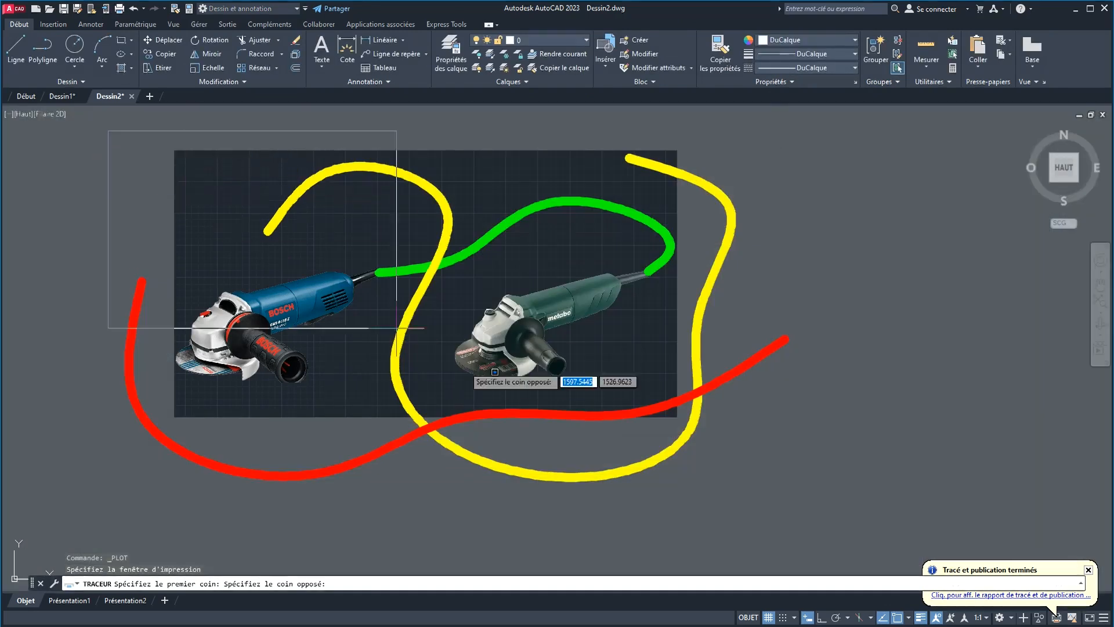
{"action": "left_click", "coordinate": [797, 504]}
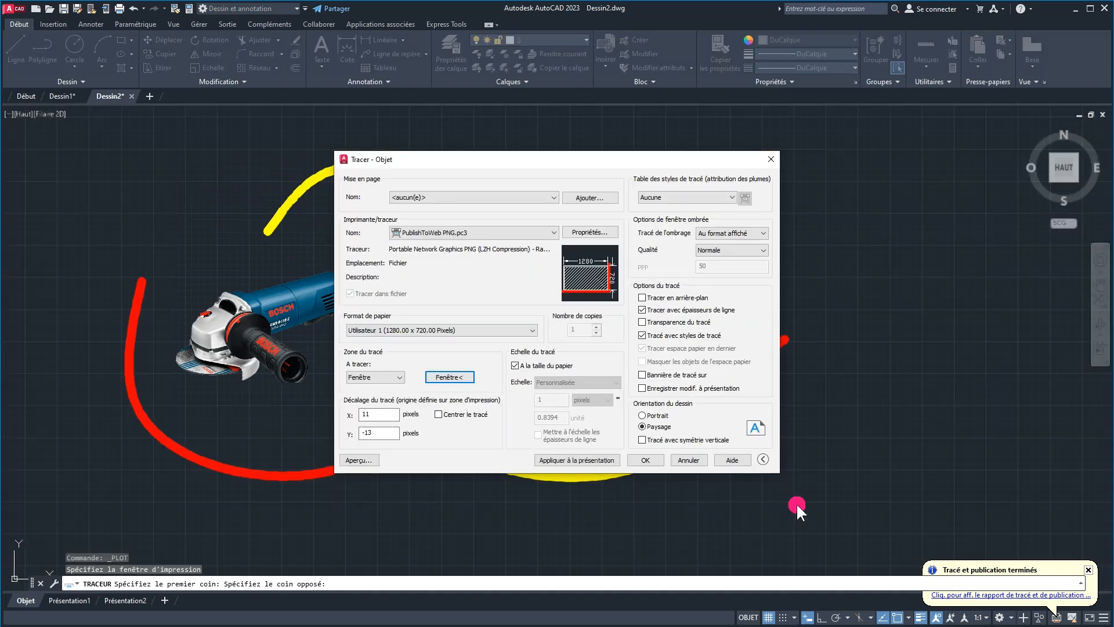
{"action": "left_click", "coordinate": [561, 459]}
{"action": "left_click", "coordinate": [355, 459]}
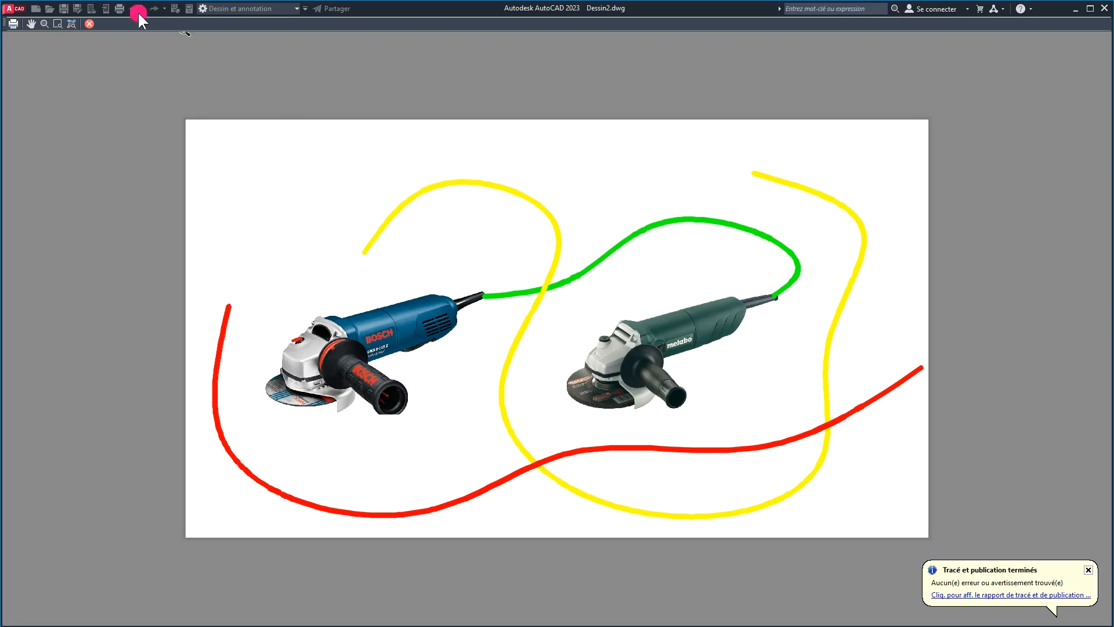
{"action": "left_click", "coordinate": [87, 23]}
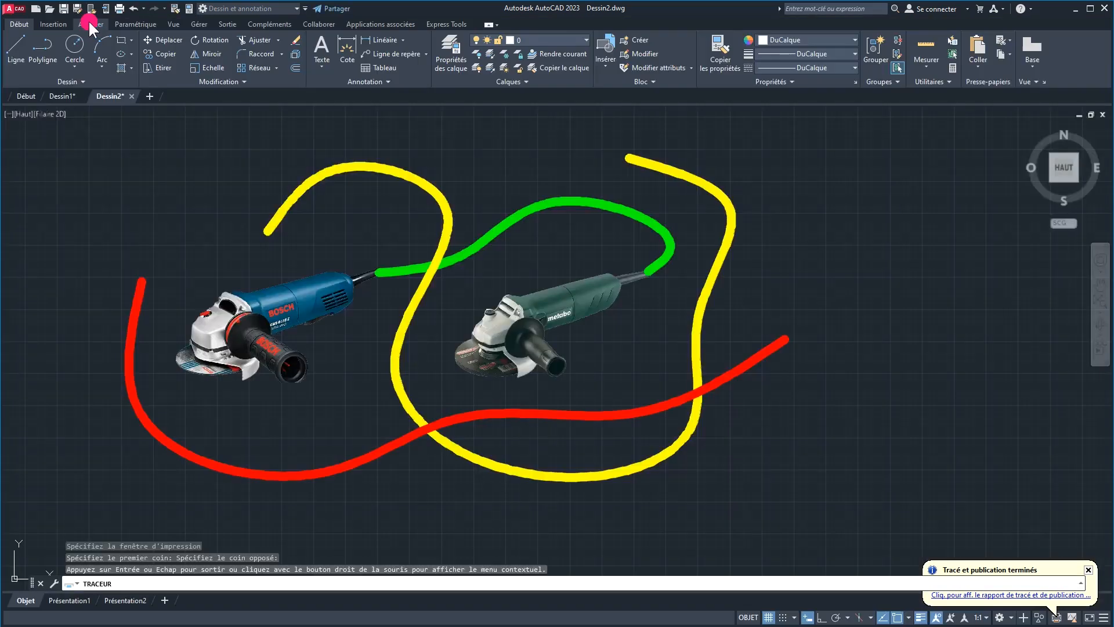
Step: Plot the drawing to the desktop as Dessin2-Objet.png, replacing the existing file, and minimize AutoCAD
{"action": "left_click", "coordinate": [640, 461]}
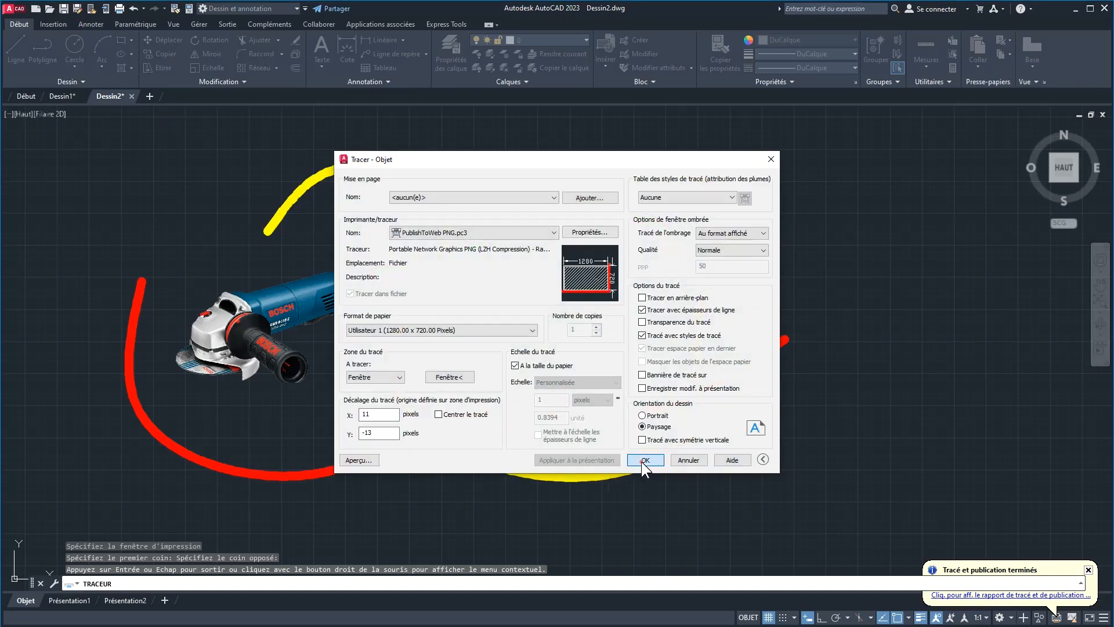
{"action": "left_click", "coordinate": [420, 292]}
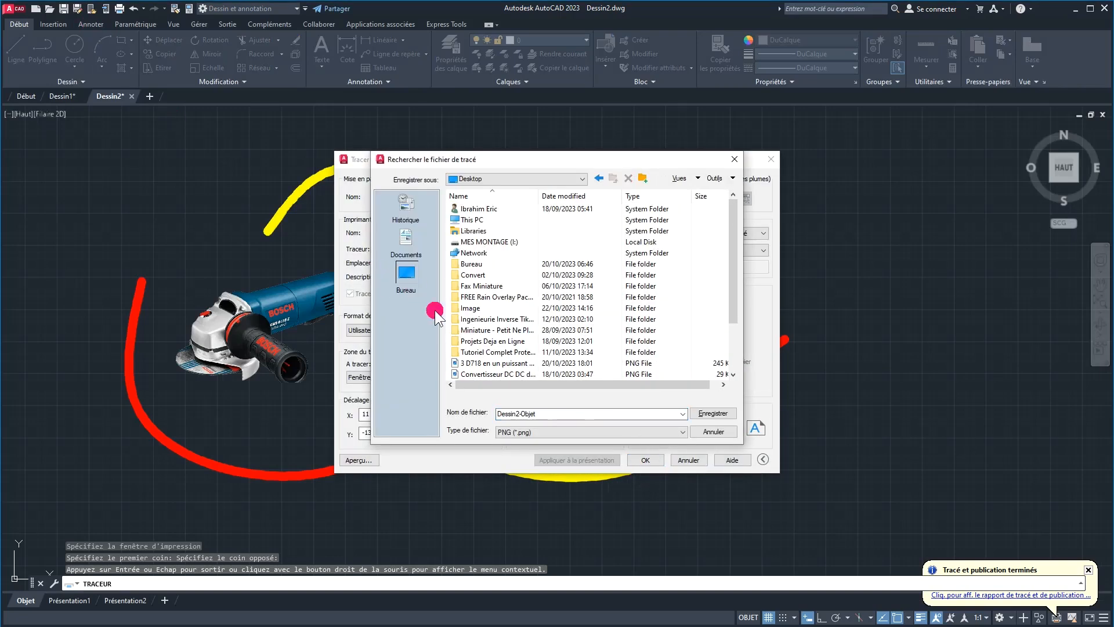
{"action": "left_click", "coordinate": [703, 414]}
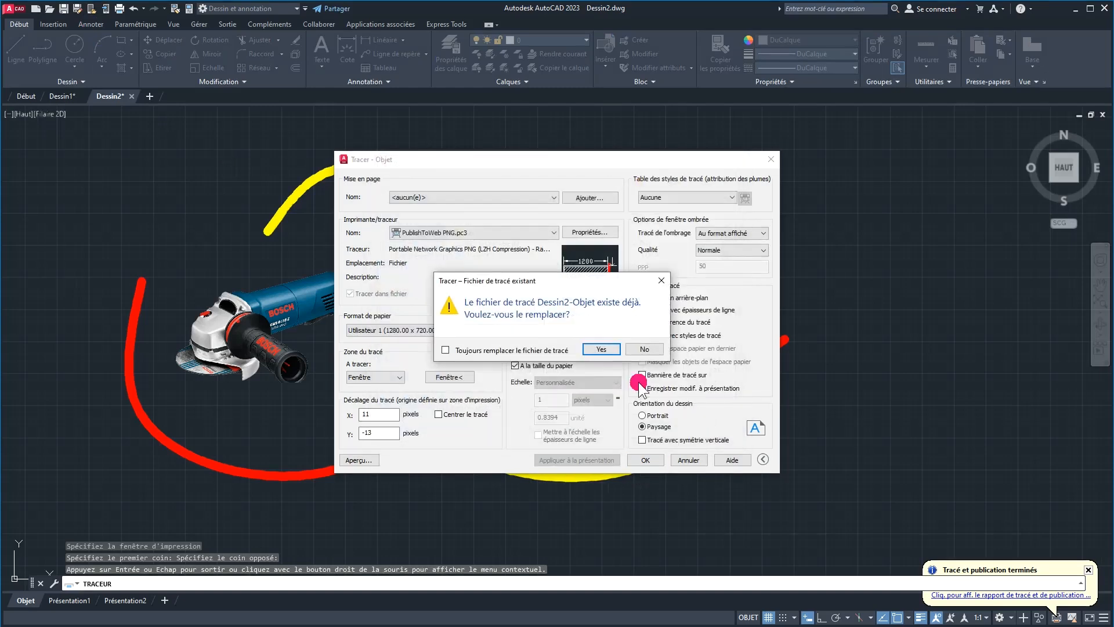
{"action": "left_click", "coordinate": [596, 348]}
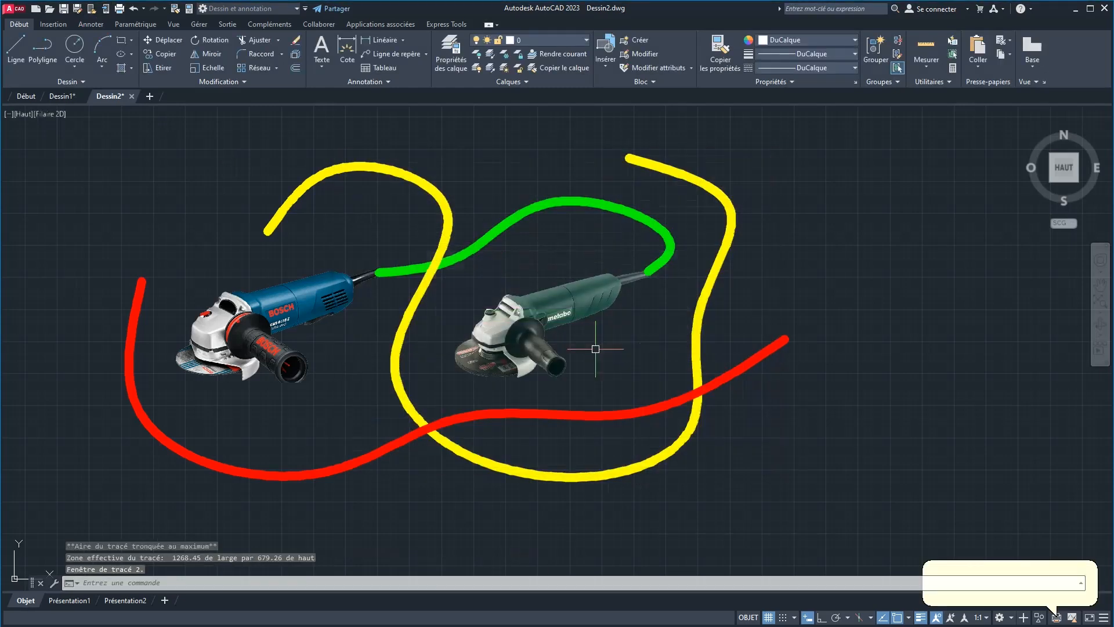
{"action": "left_click", "coordinate": [1072, 10]}
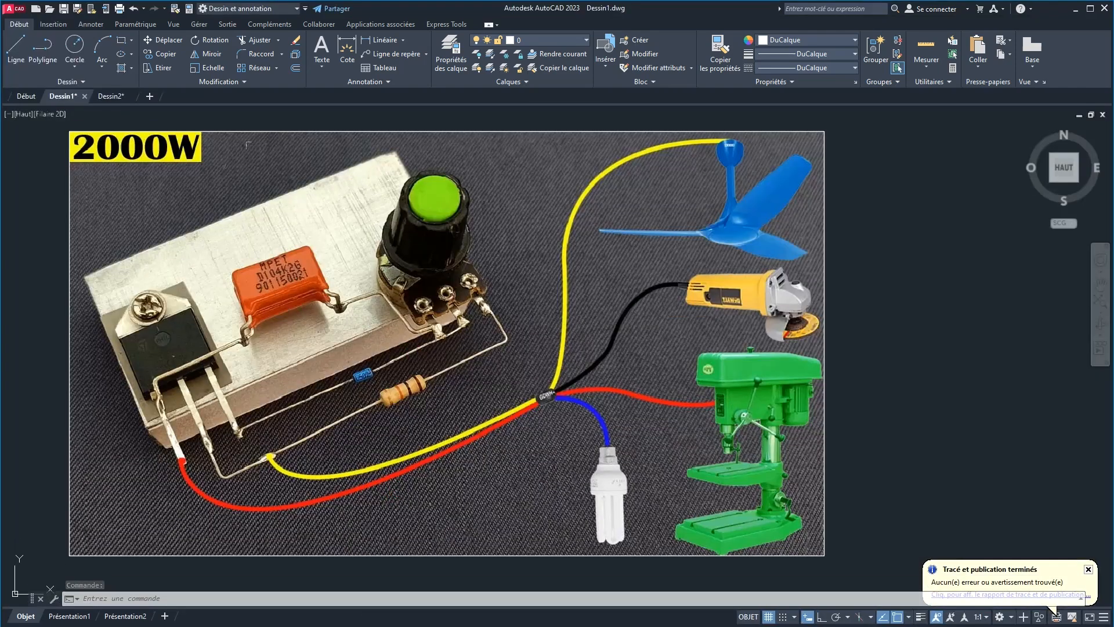
Step: Set the Dessin1 plot area to a window (Fenêtre) spanning opposite corners of the 2000W illustration's frame
{"action": "left_click", "coordinate": [117, 9]}
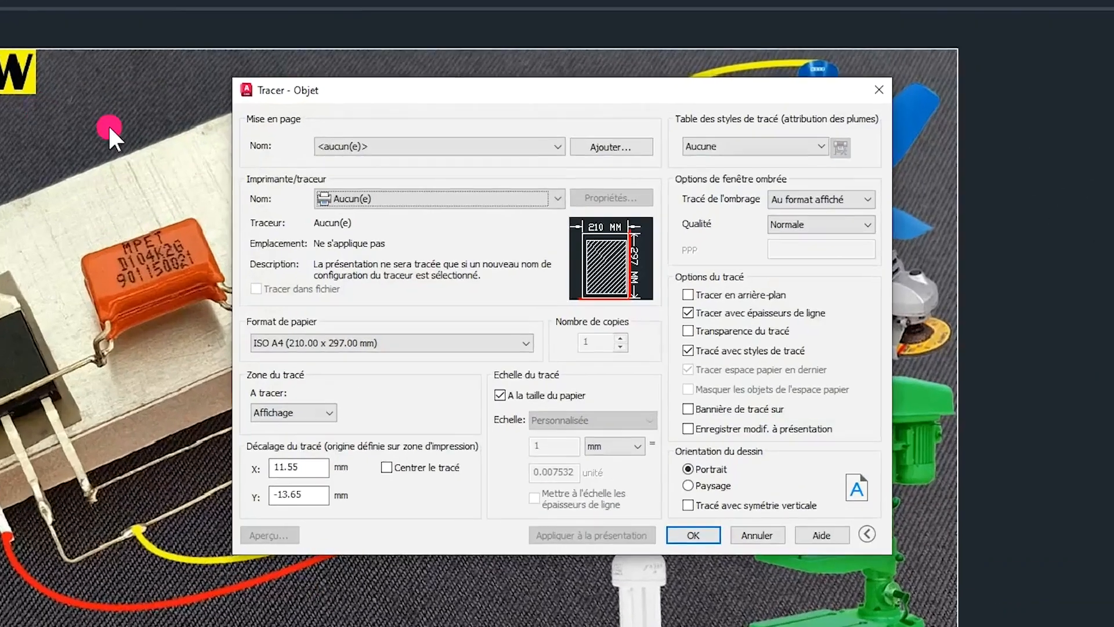
{"action": "left_click", "coordinate": [243, 436]}
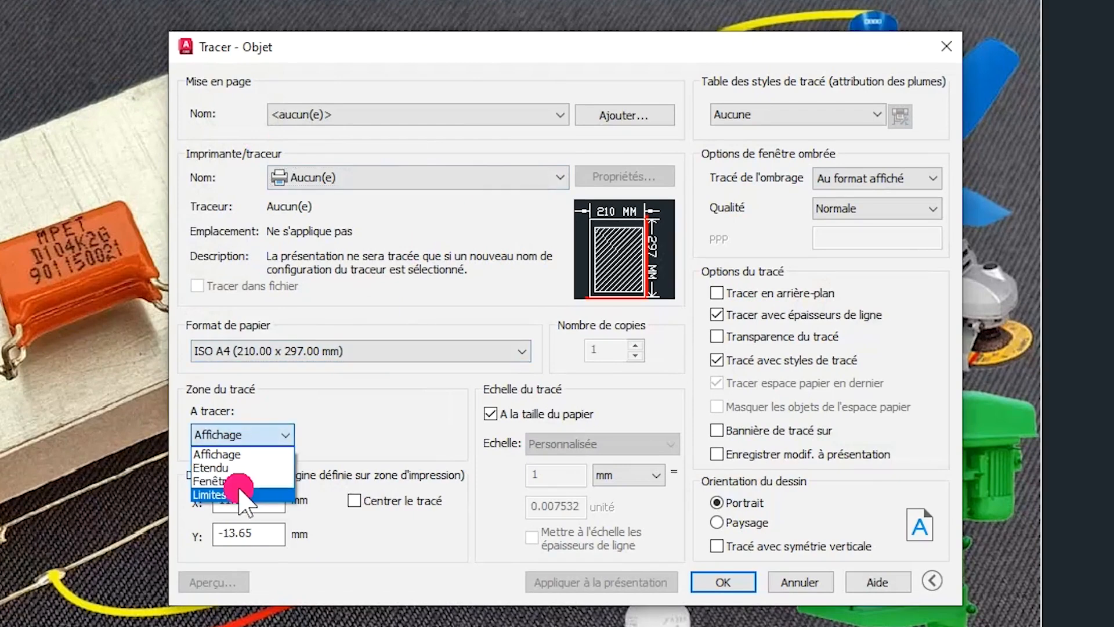
{"action": "left_click", "coordinate": [224, 481]}
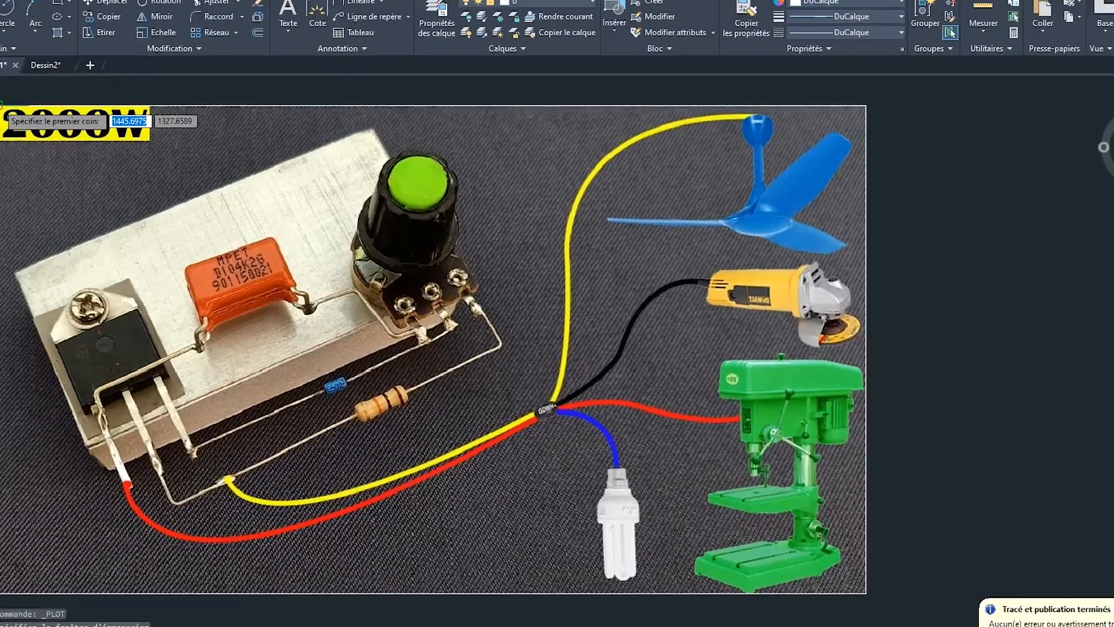
{"action": "left_click", "coordinate": [69, 130]}
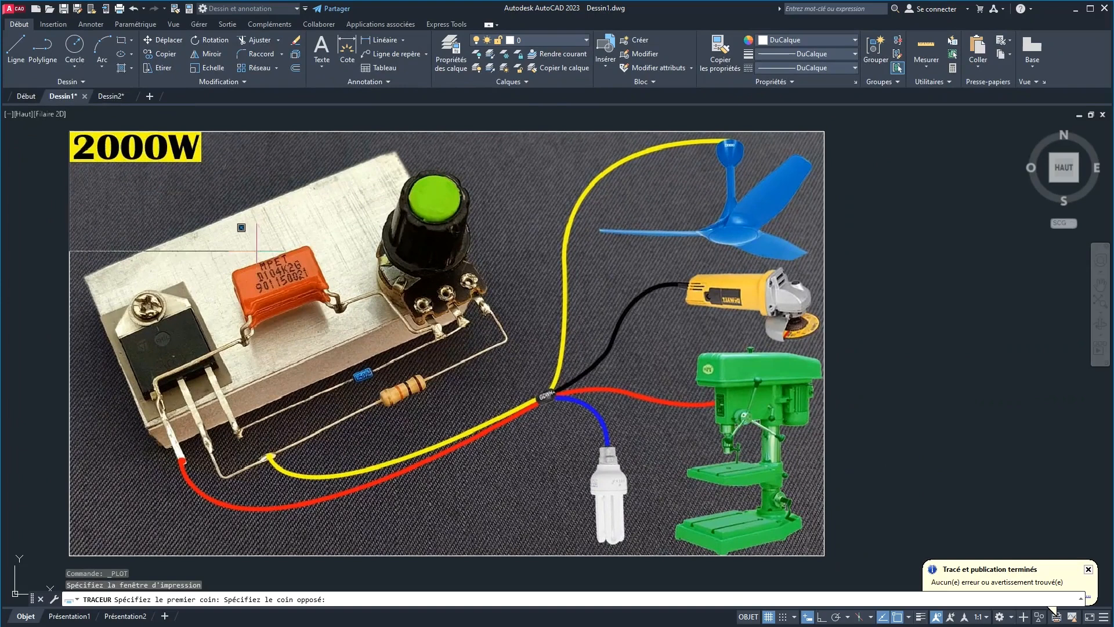
{"action": "left_click", "coordinate": [825, 555]}
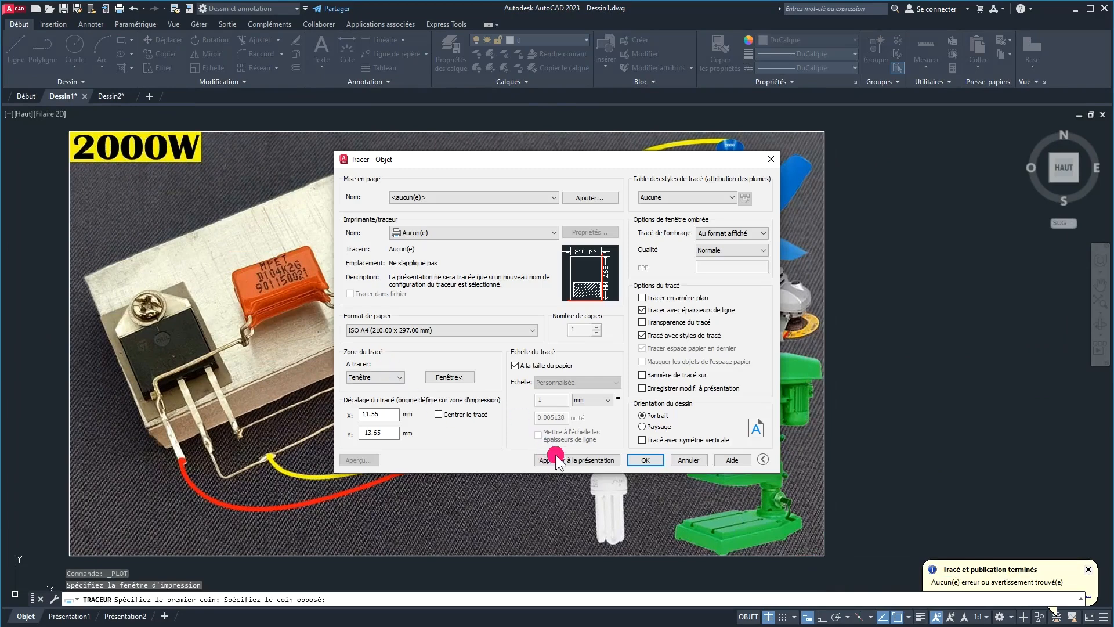
Step: Select the PublishToWeb PNG.pc3 plotter with a user-defined pixel paper size, and apply the settings to the layout
{"action": "left_click", "coordinate": [646, 462]}
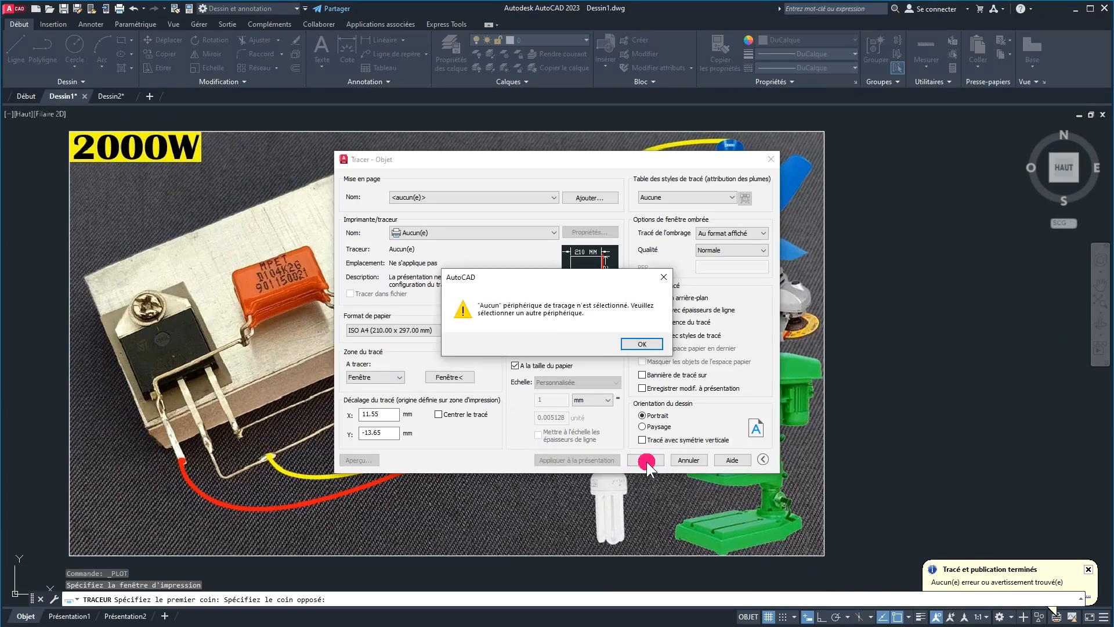
{"action": "left_click", "coordinate": [632, 339]}
{"action": "left_click", "coordinate": [527, 227]}
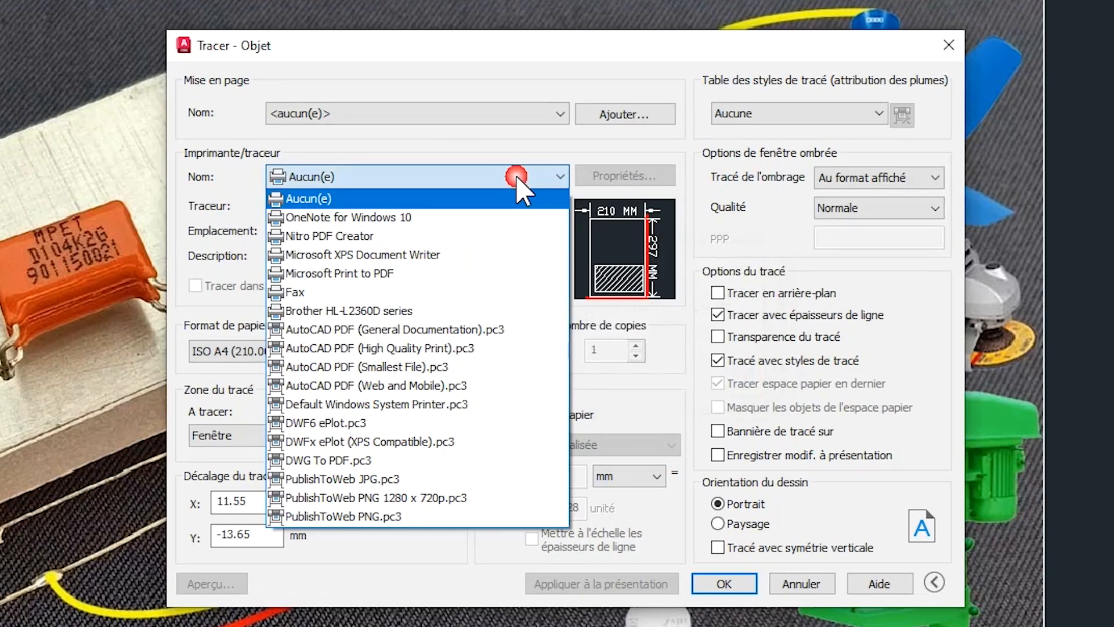
{"action": "left_click", "coordinate": [323, 517]}
{"action": "left_click", "coordinate": [356, 352]}
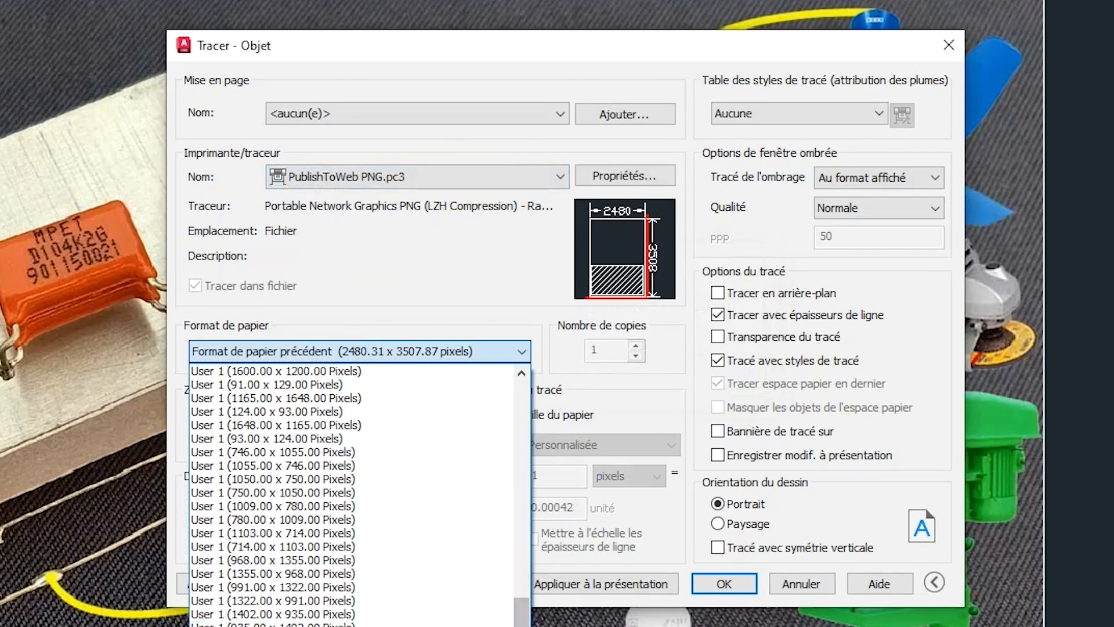
{"action": "left_click", "coordinate": [352, 624]}
{"action": "left_click", "coordinate": [604, 584]}
Step: Plot the 2000W illustration to the desktop as the PNG file Dessin1-Objet.png
{"action": "left_click", "coordinate": [725, 583]}
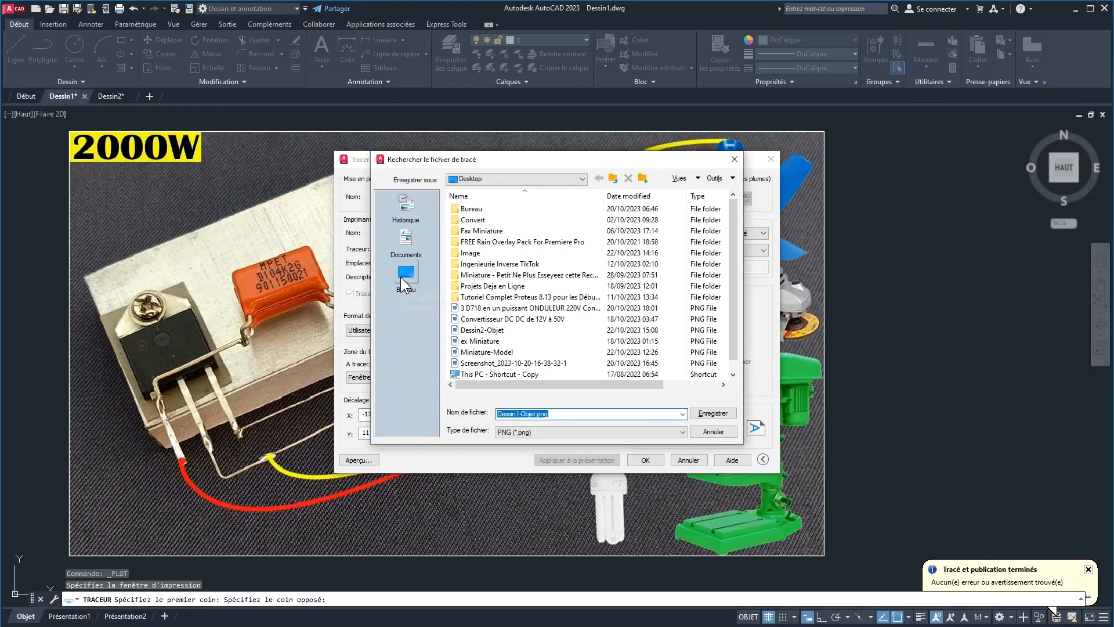
{"action": "left_click", "coordinate": [406, 278]}
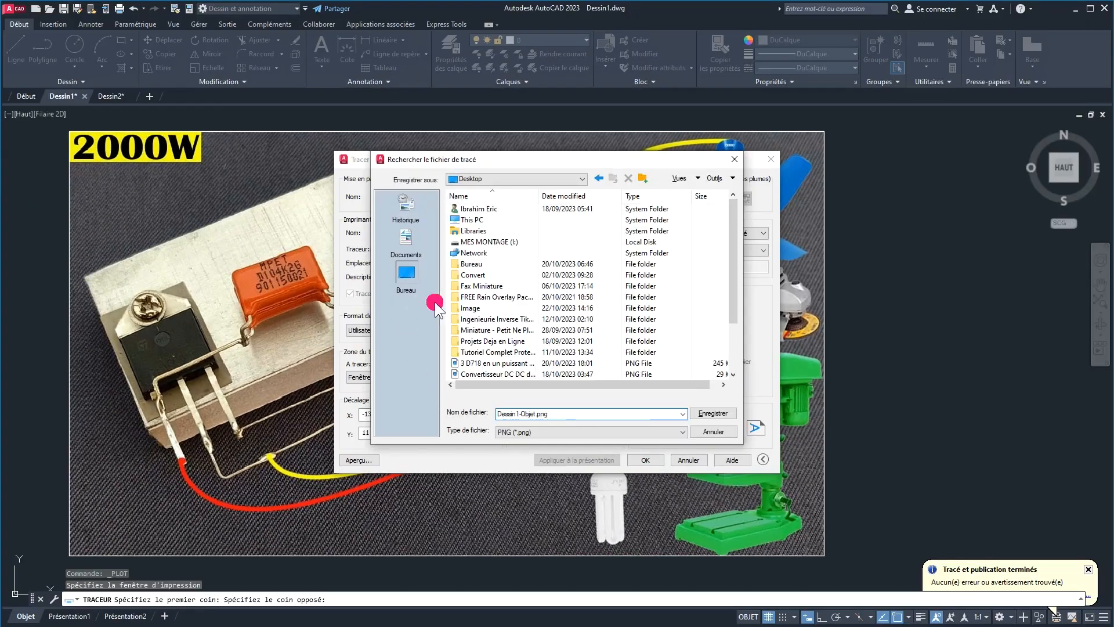
{"action": "left_click", "coordinate": [715, 412]}
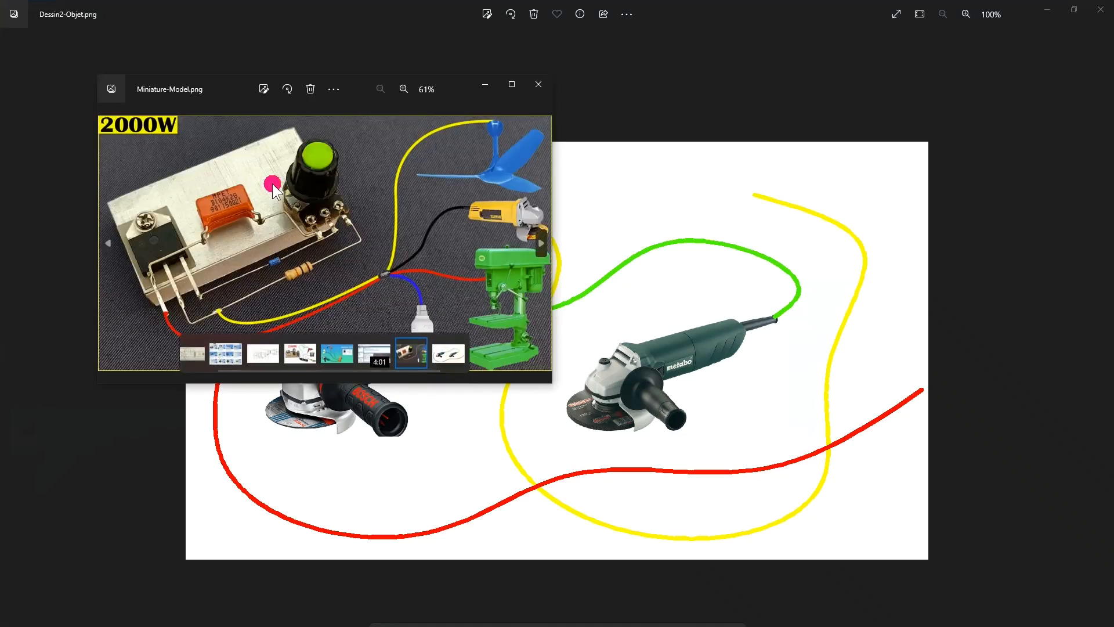
Step: View the image Miniature-Model.png maximized in the photo viewer, and close it
{"action": "left_click", "coordinate": [512, 85]}
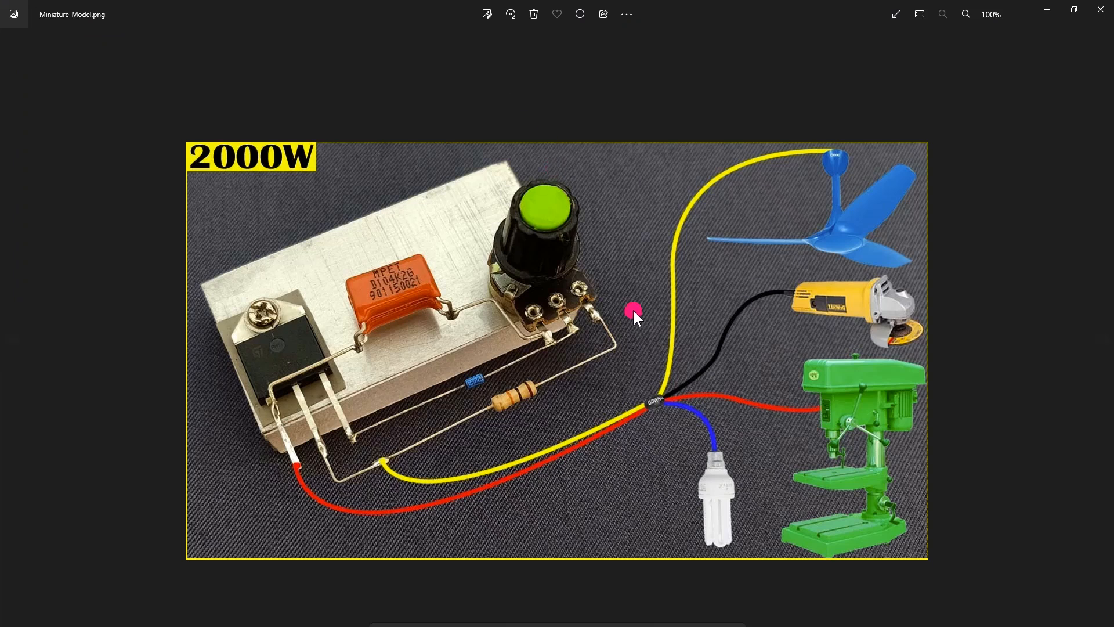
{"action": "left_click", "coordinate": [1099, 13]}
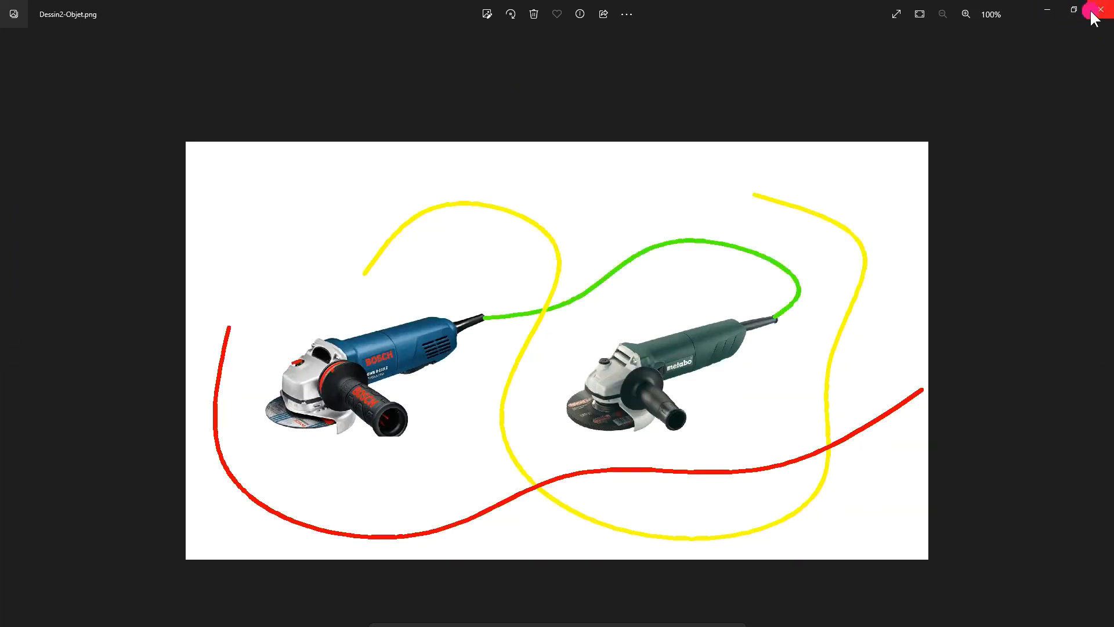